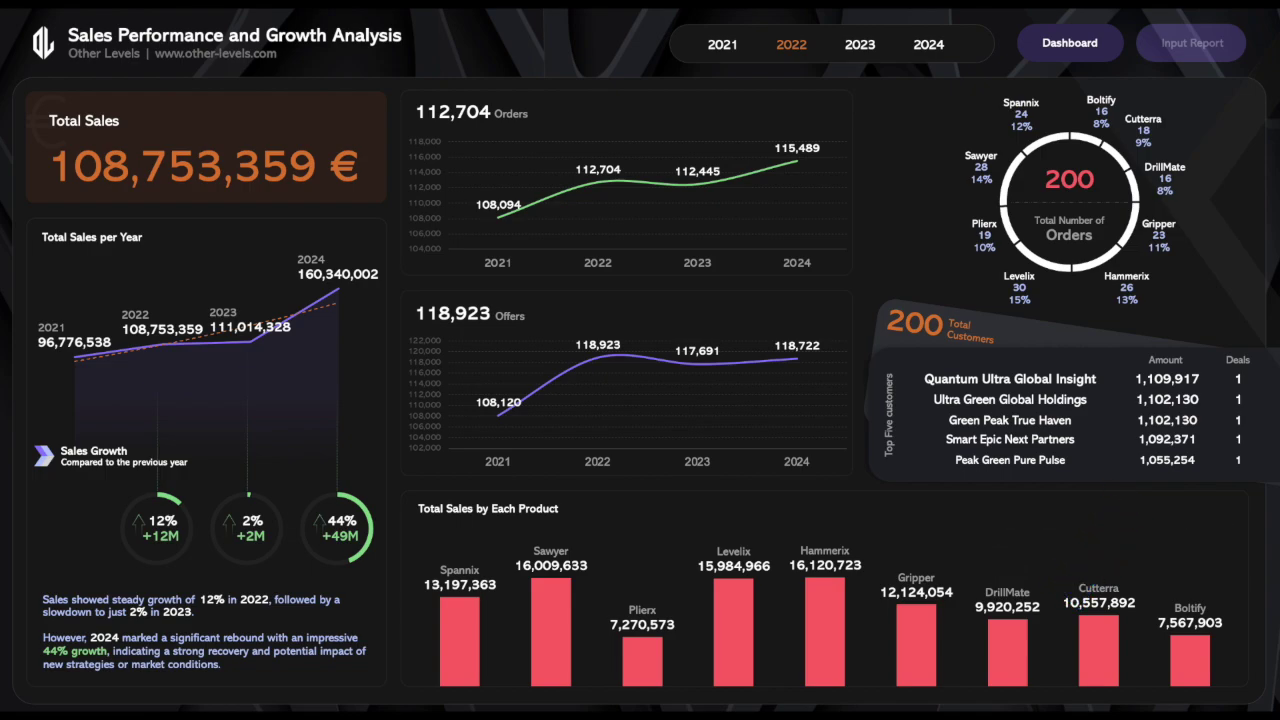
- Filter the dashboard by 2023, 2021, 2022 and 2024, view the Input Report, then return to Dashboard
{"action": "left_click", "coordinate": [866, 44]}
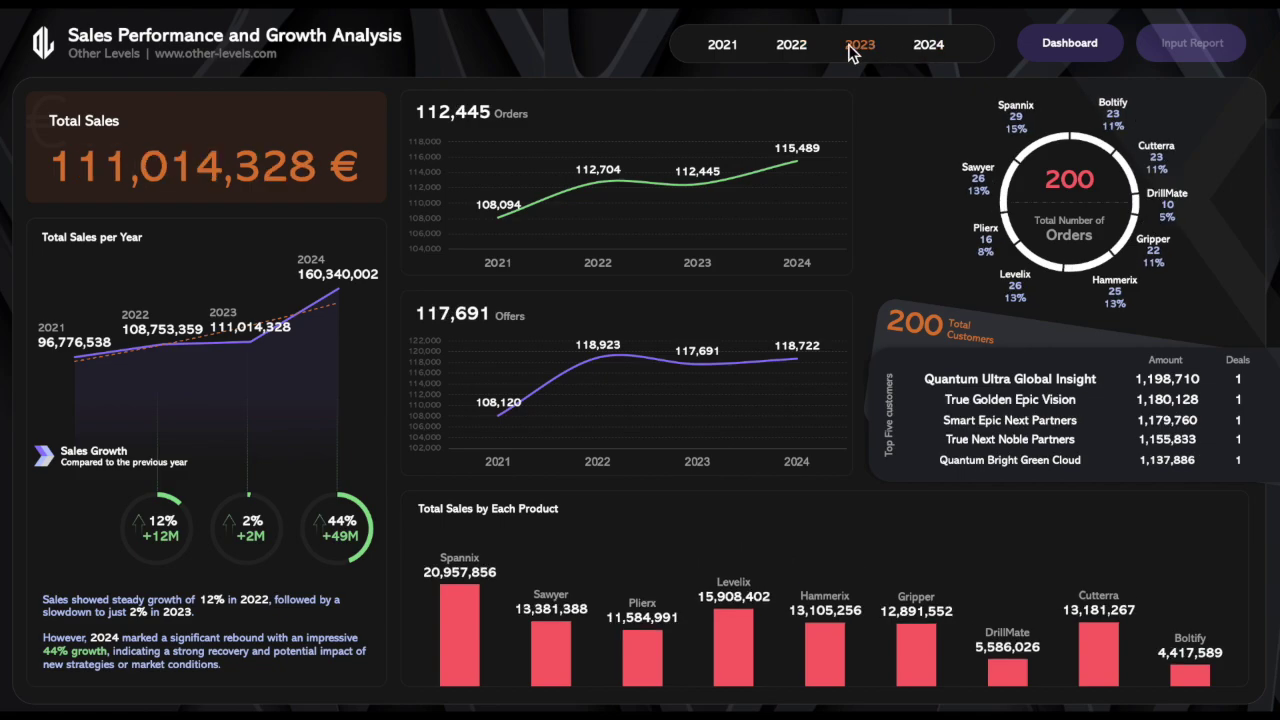
{"action": "left_click", "coordinate": [724, 45]}
{"action": "left_click", "coordinate": [791, 45]}
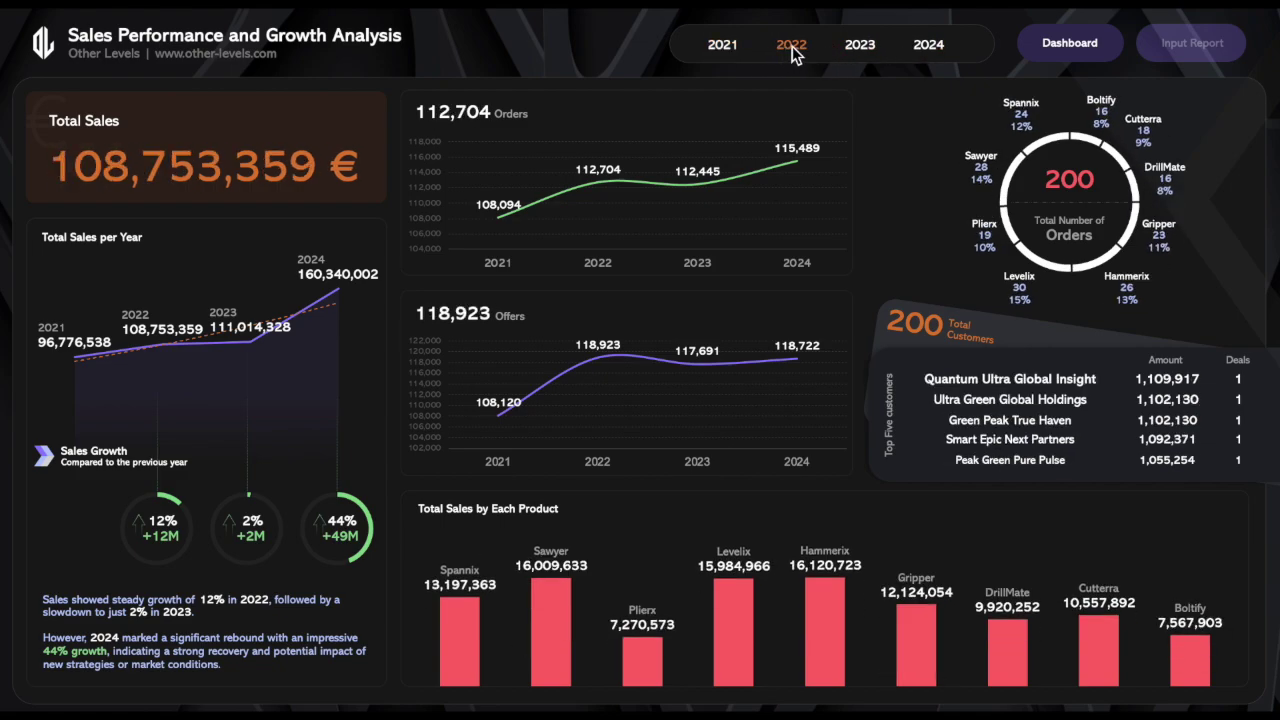
{"action": "left_click", "coordinate": [928, 47]}
{"action": "left_click", "coordinate": [1183, 55]}
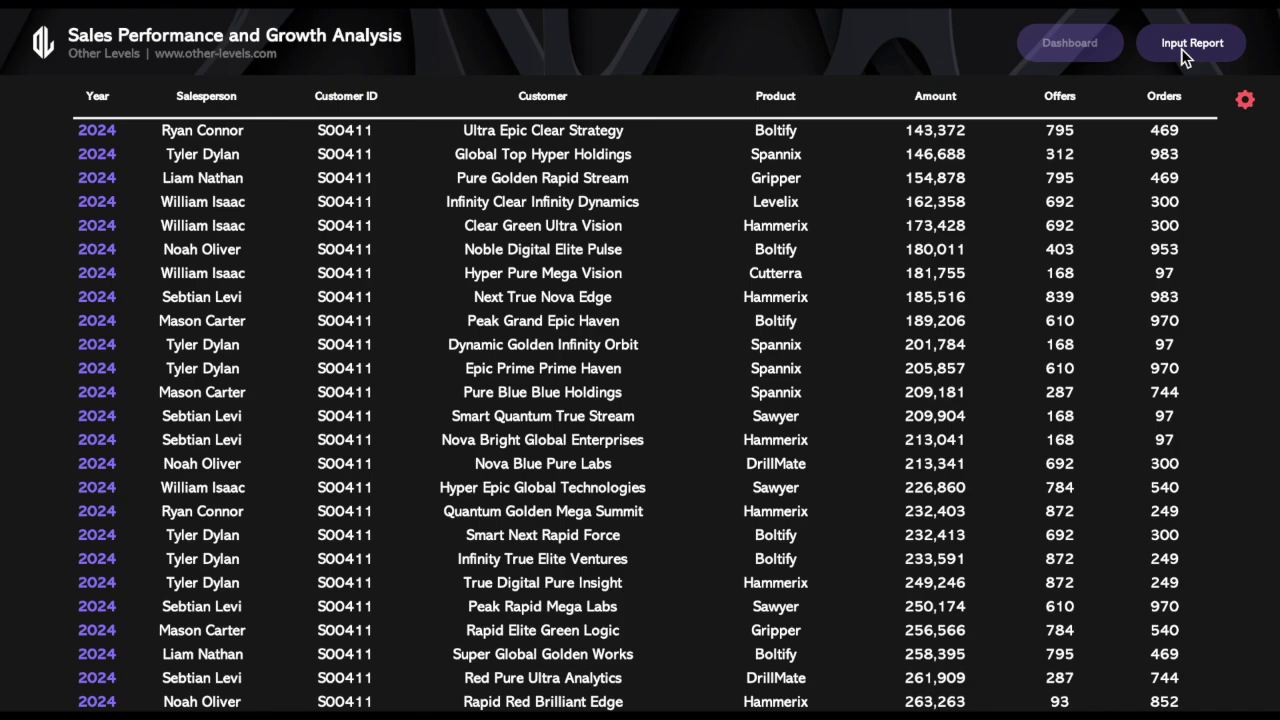
{"action": "left_click", "coordinate": [1069, 45]}
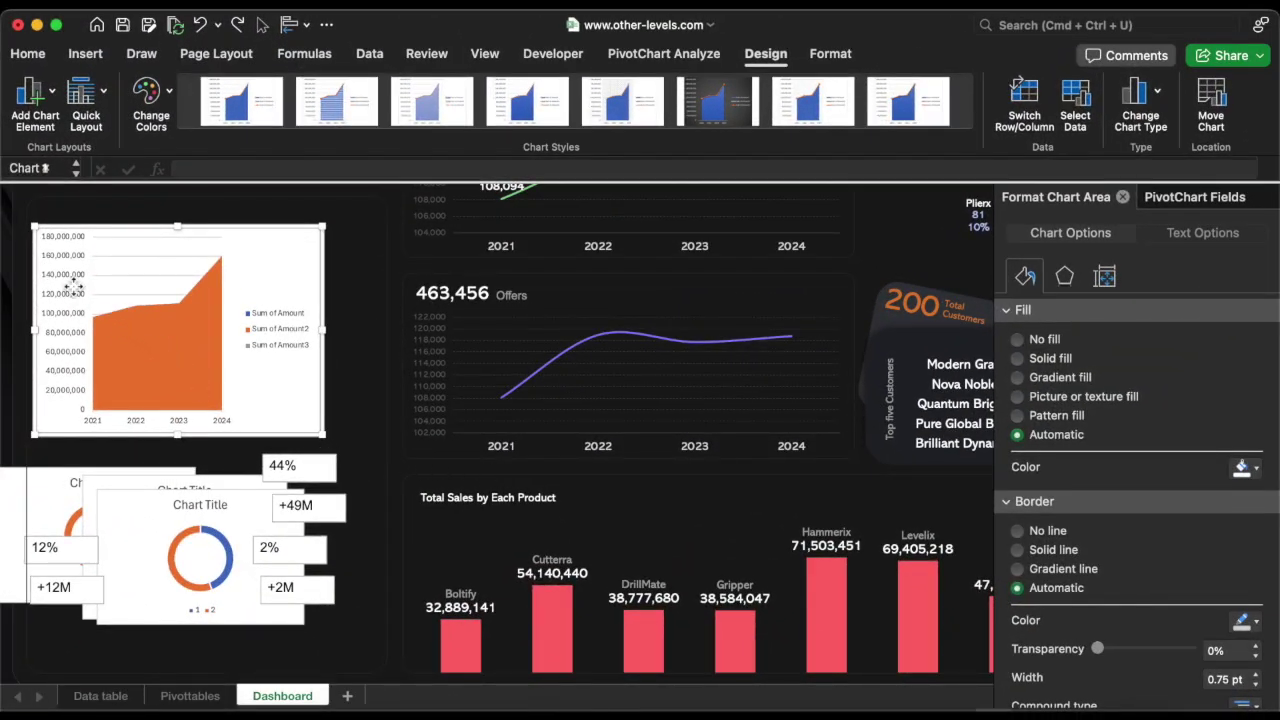
- Delete the chart's vertical axis and change the Sum of Amount series to a line
{"action": "left_click", "coordinate": [74, 288]}
{"action": "key", "text": "Delete"}
{"action": "key", "text": "Delete"}
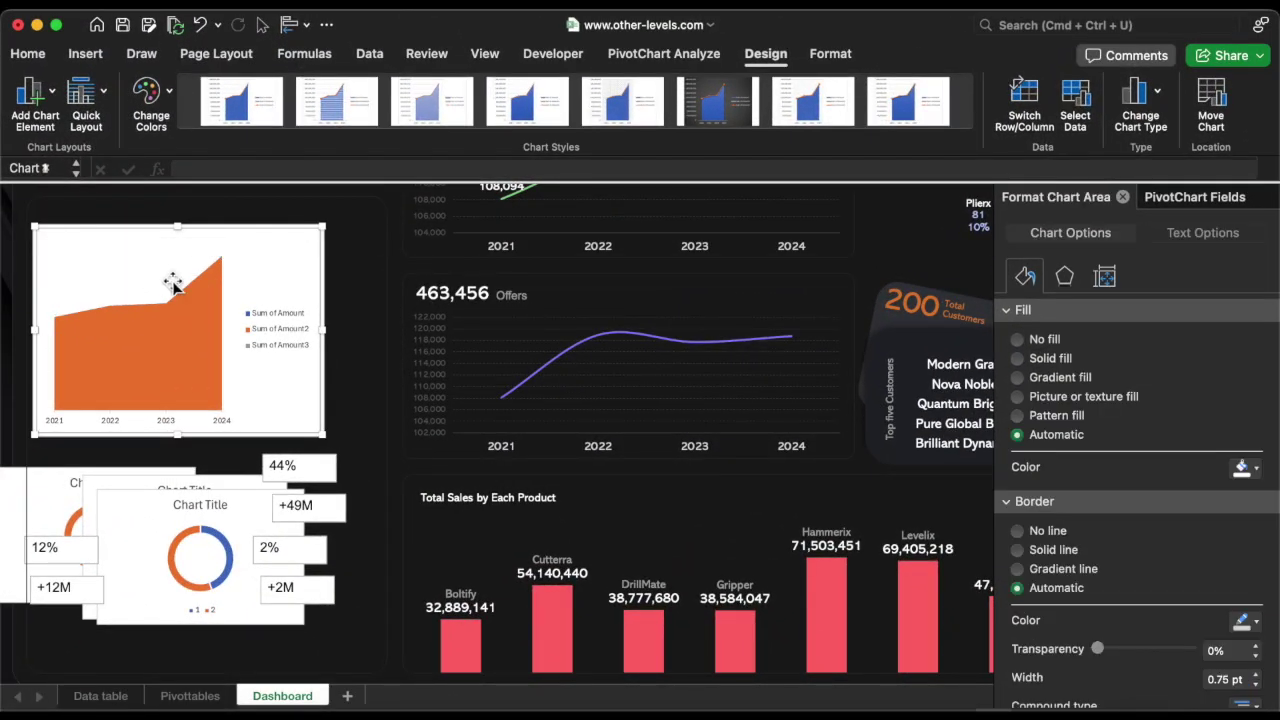
{"action": "left_click", "coordinate": [265, 316]}
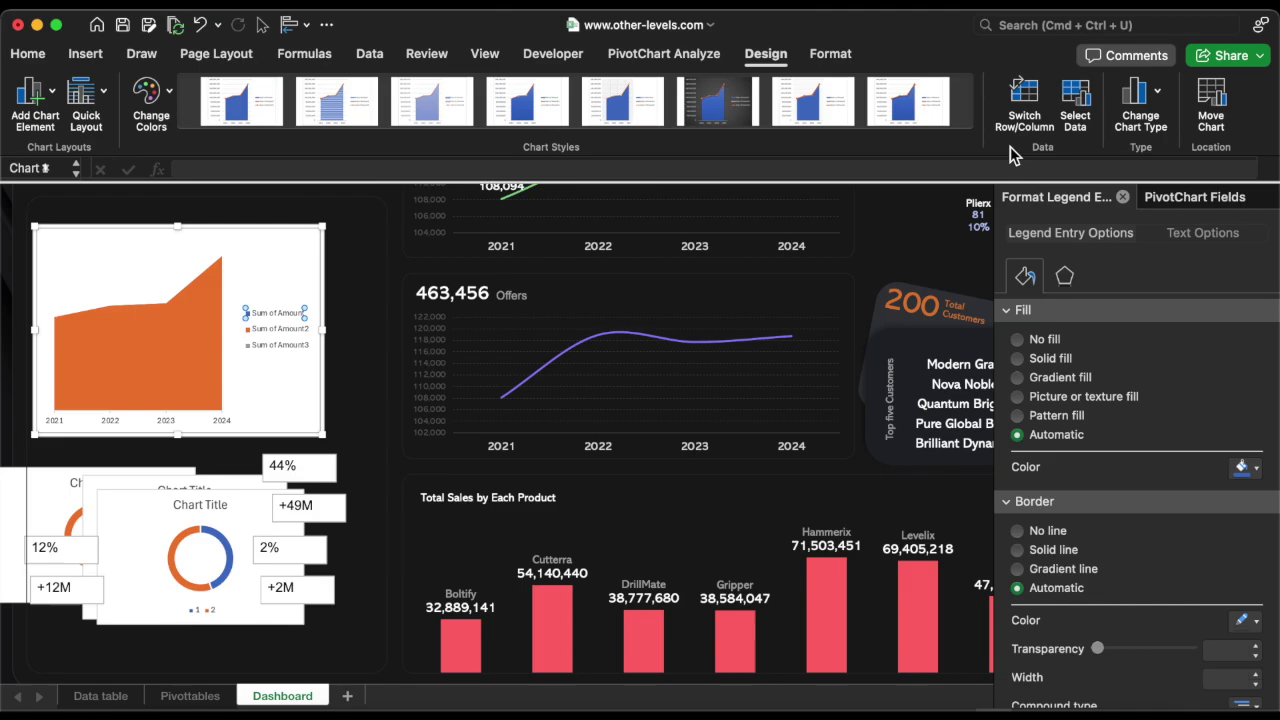
{"action": "left_click", "coordinate": [1135, 95]}
{"action": "mouse_move", "coordinate": [1147, 160]}
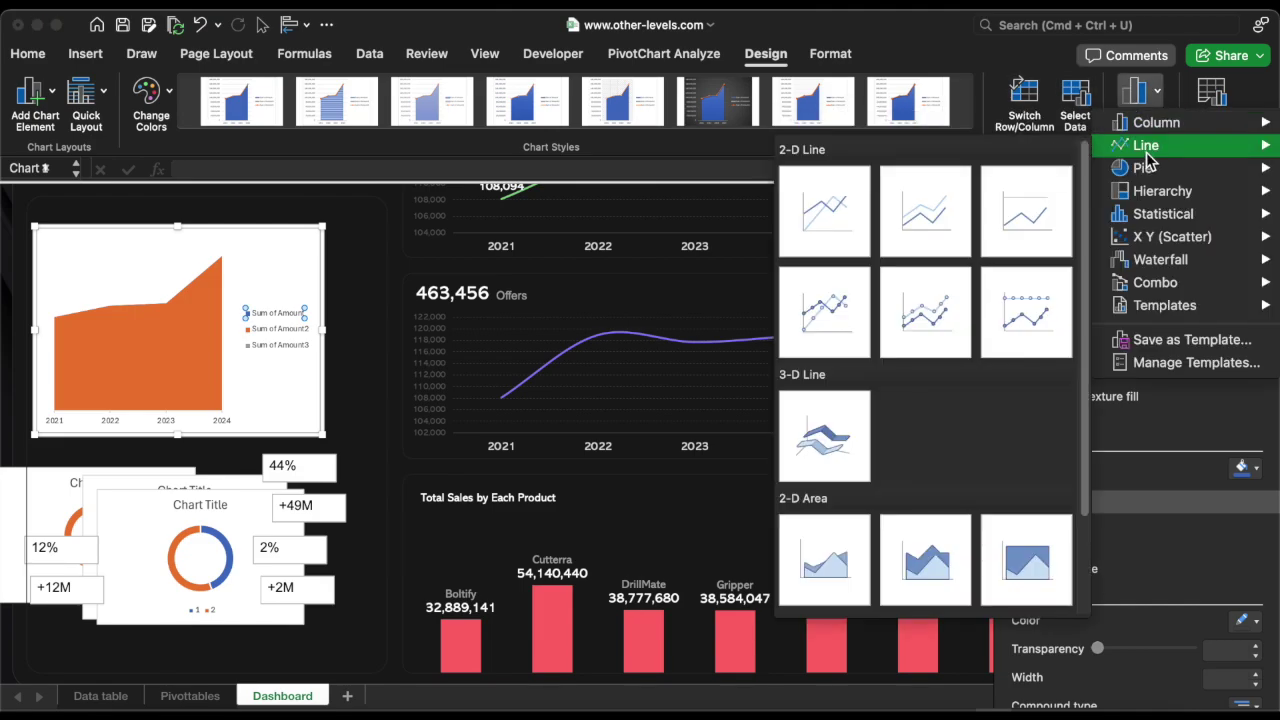
{"action": "left_click", "coordinate": [850, 208]}
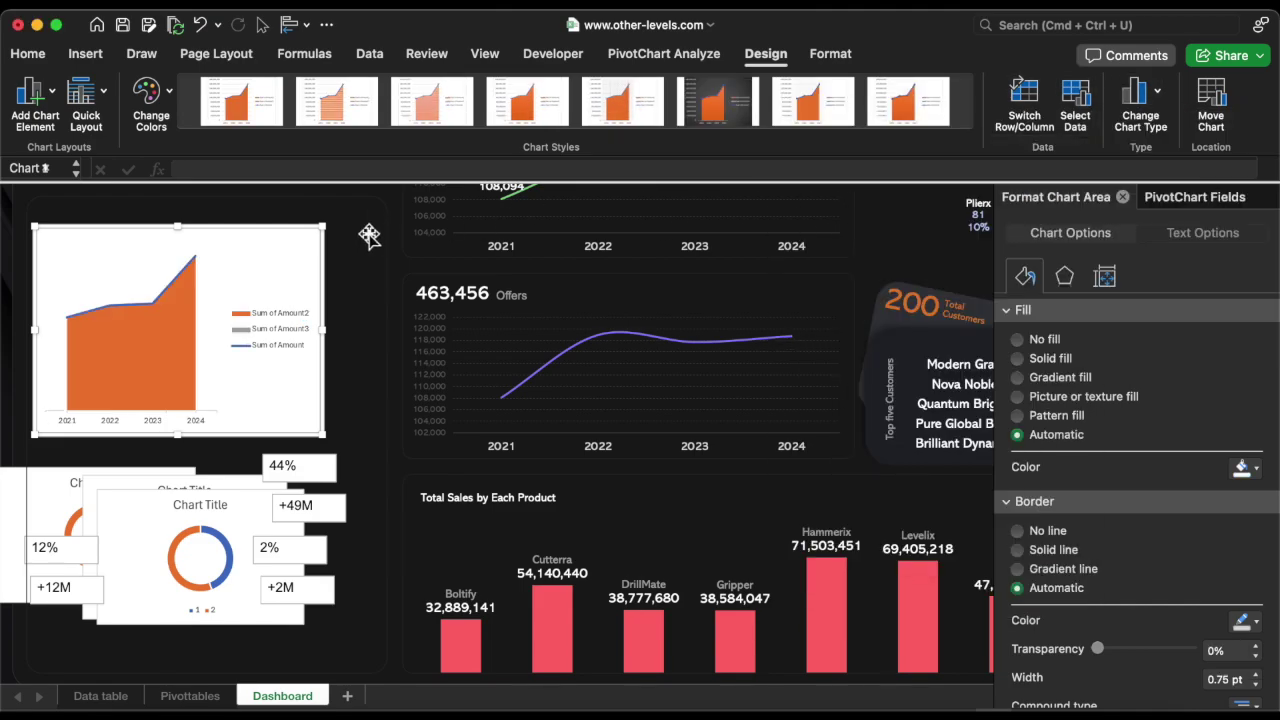
- Format the Sum of Amount line as a solid 2 pt purple line
{"action": "left_click", "coordinate": [168, 297]}
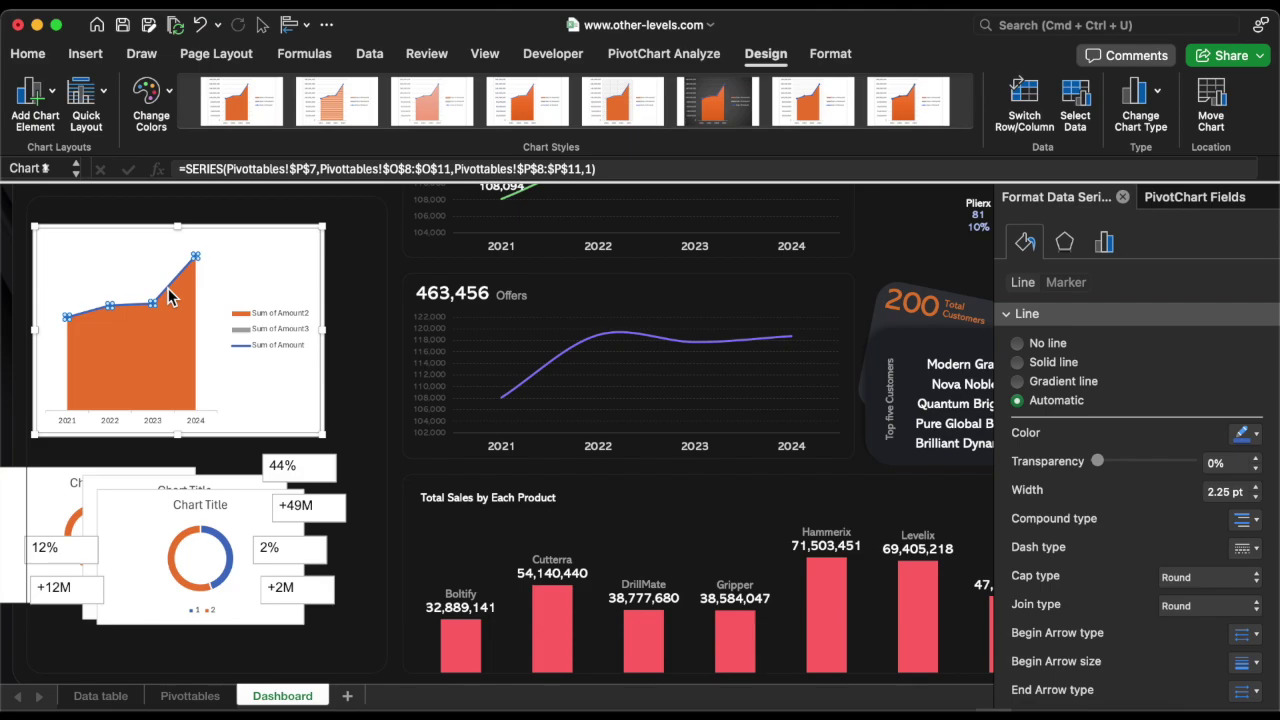
{"action": "left_click", "coordinate": [1255, 497]}
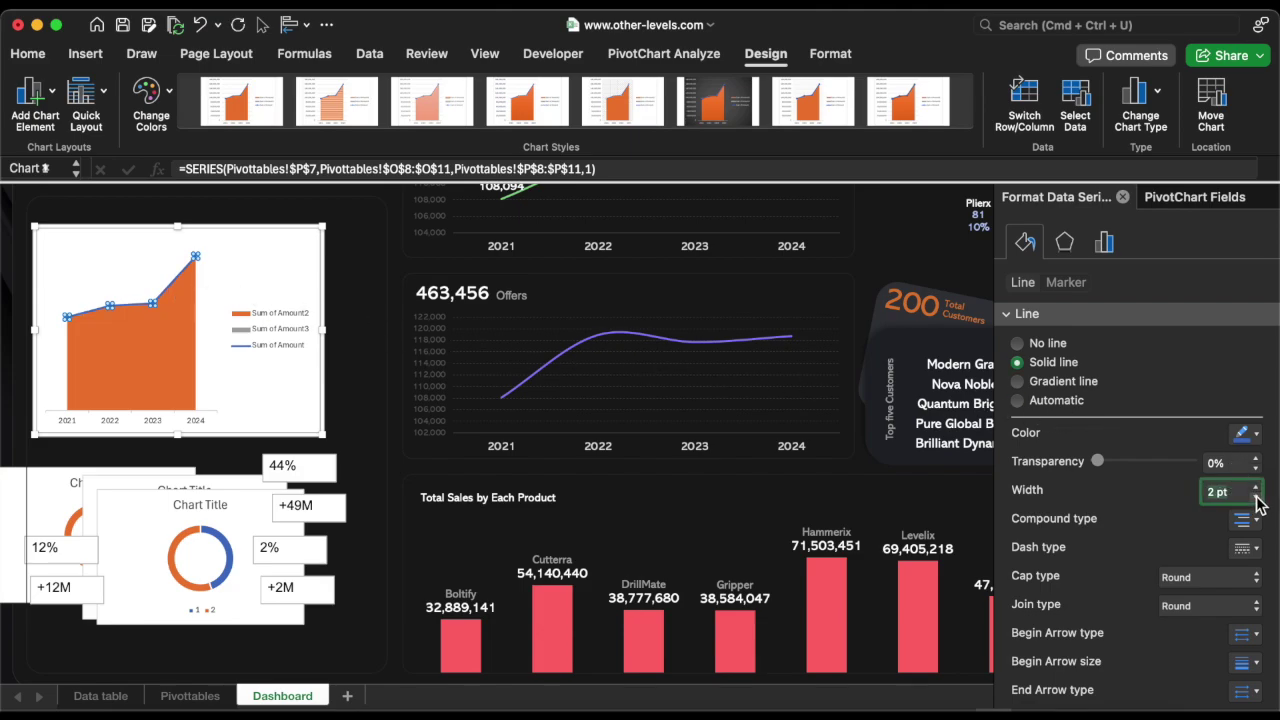
{"action": "left_click", "coordinate": [1252, 436]}
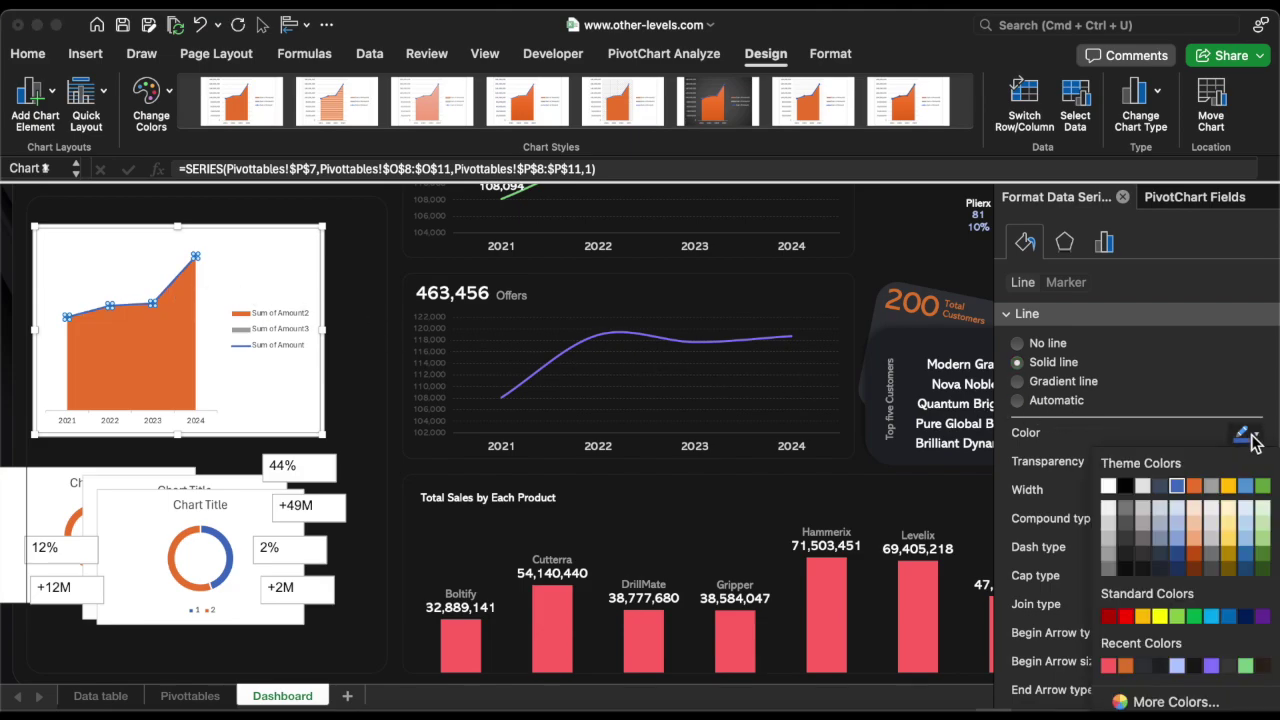
{"action": "left_click", "coordinate": [1211, 666]}
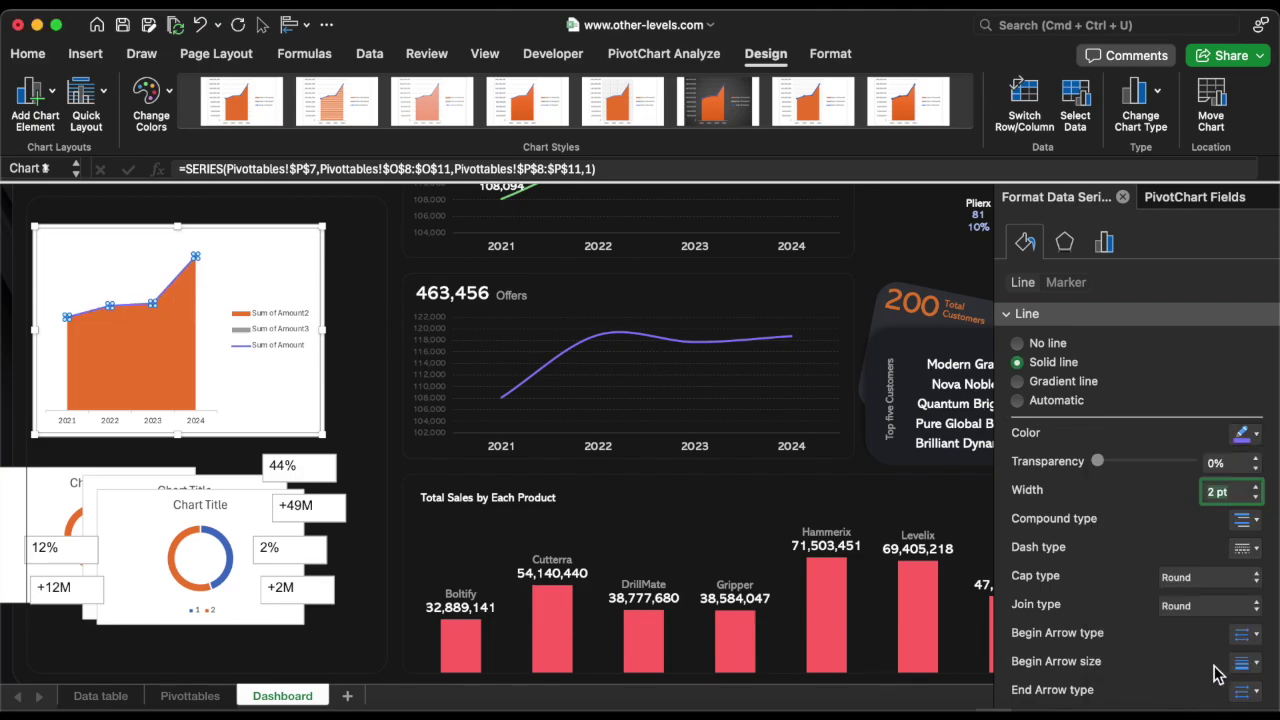
- Give the area series a gradient fill with a purple first stop and surplus stops removed
{"action": "left_click", "coordinate": [165, 372]}
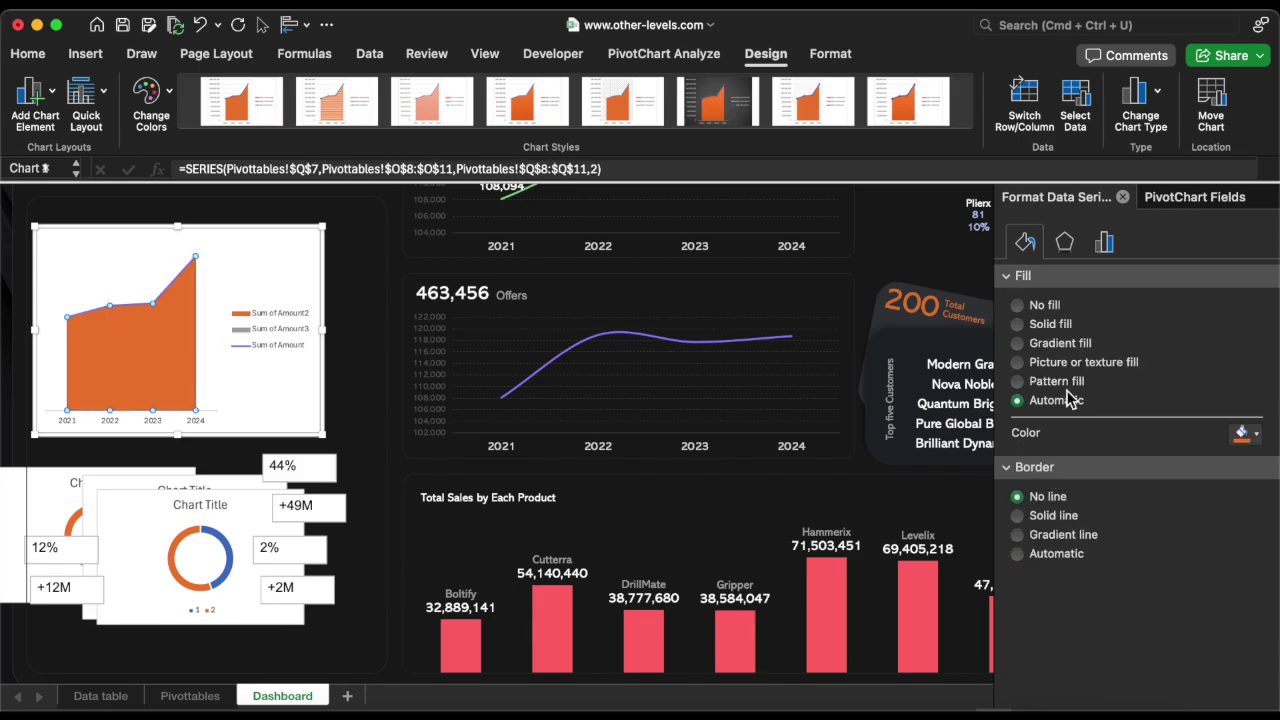
{"action": "left_click", "coordinate": [1060, 343]}
{"action": "left_click", "coordinate": [1244, 623]}
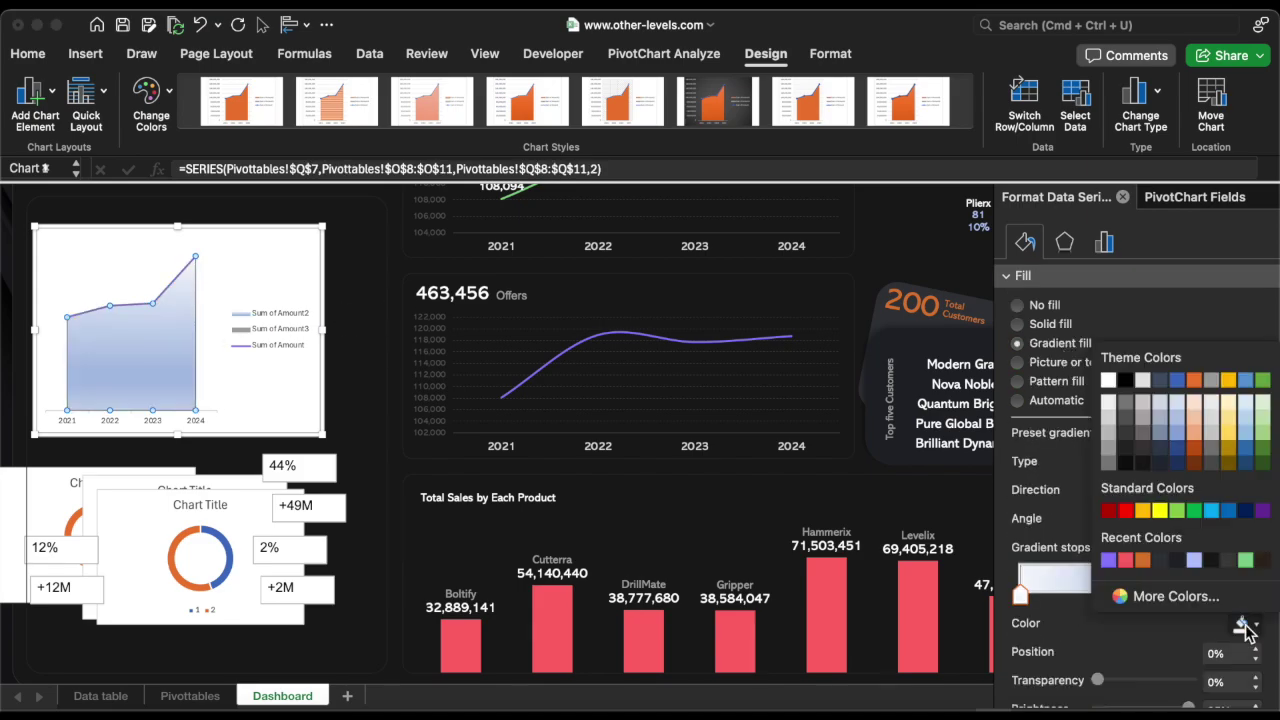
{"action": "left_click", "coordinate": [1109, 558]}
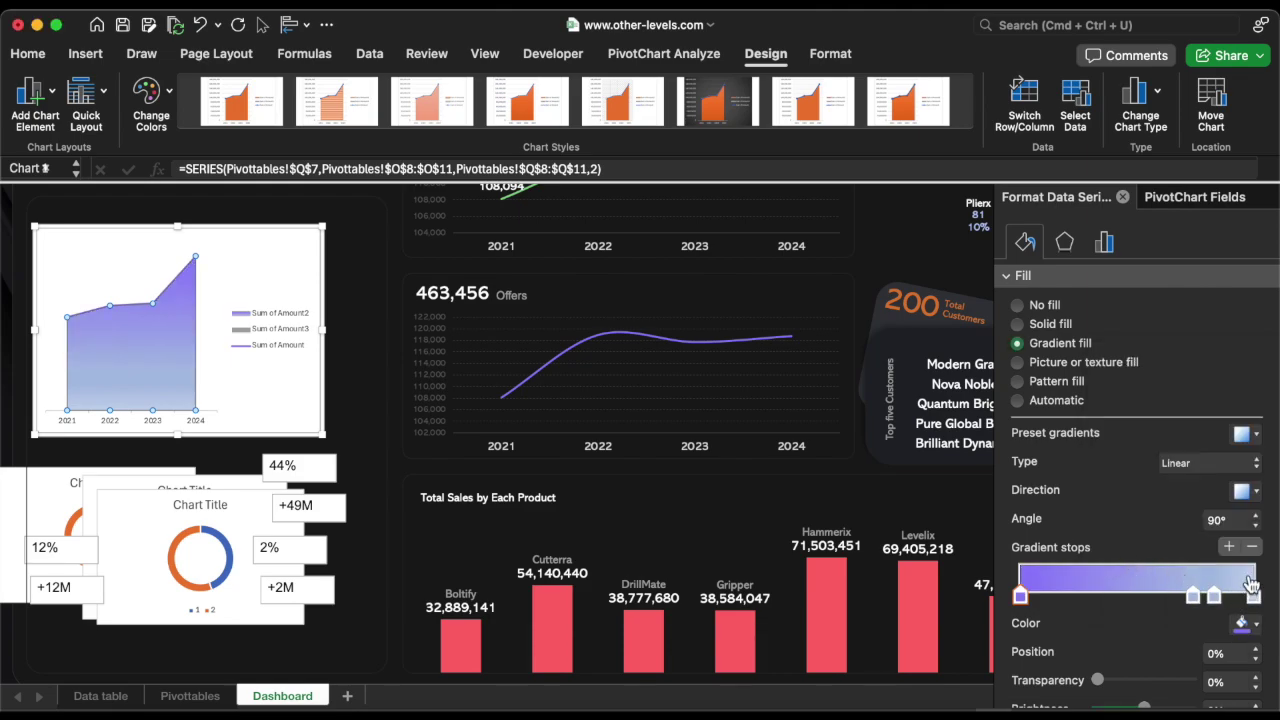
{"action": "left_click", "coordinate": [1214, 596]}
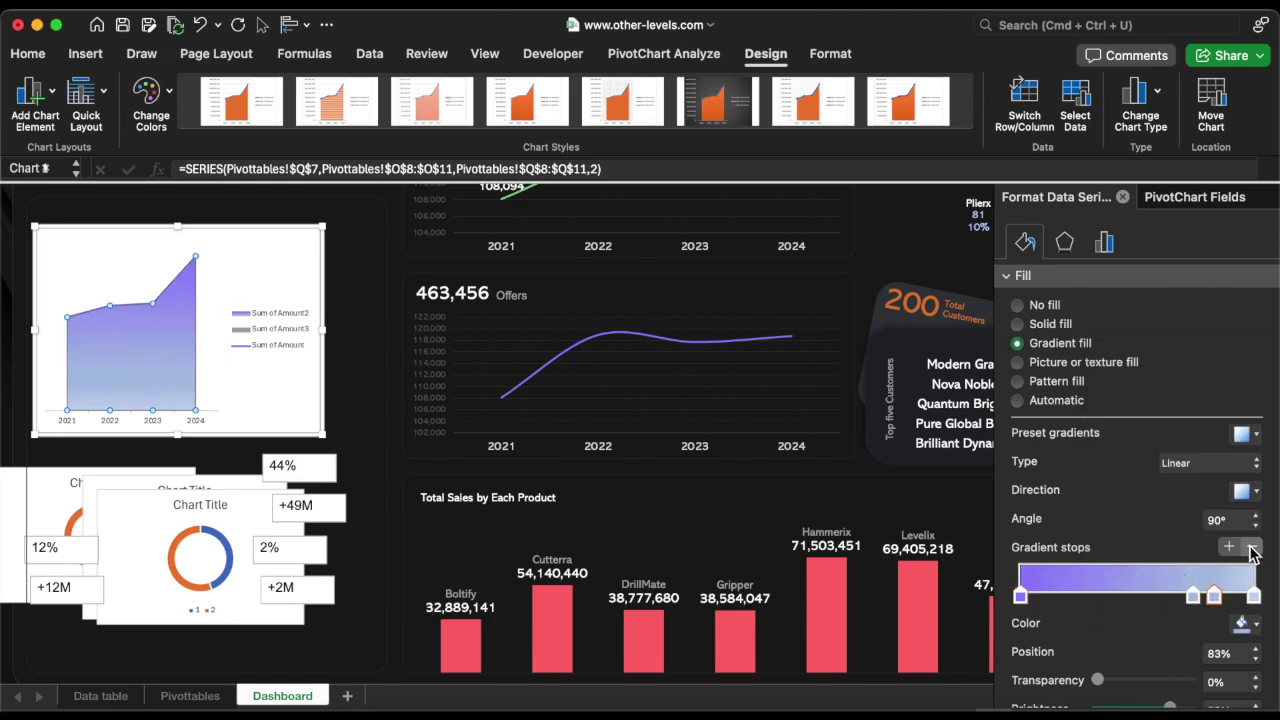
{"action": "left_click", "coordinate": [1252, 546]}
{"action": "left_click", "coordinate": [1252, 546]}
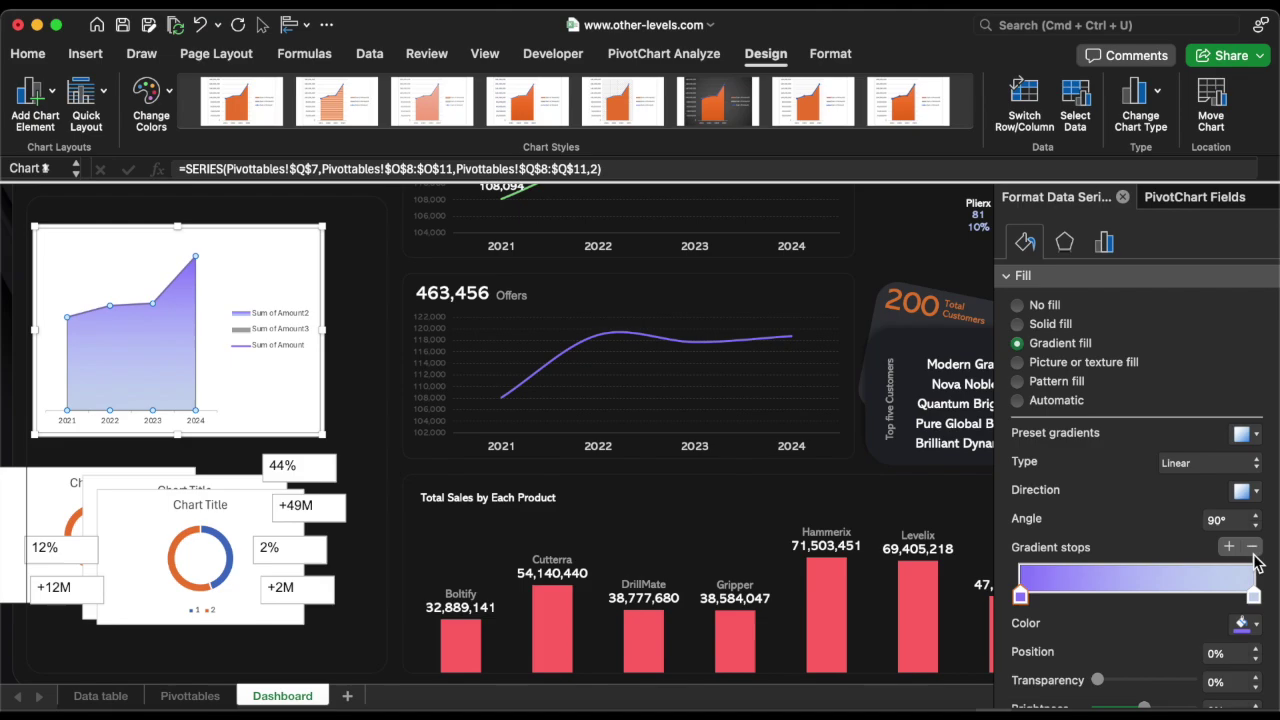
- Make the right gradient stop purple at 100% transparency and the left stop 49%
{"action": "left_click", "coordinate": [1253, 597]}
{"action": "left_click", "coordinate": [1255, 625]}
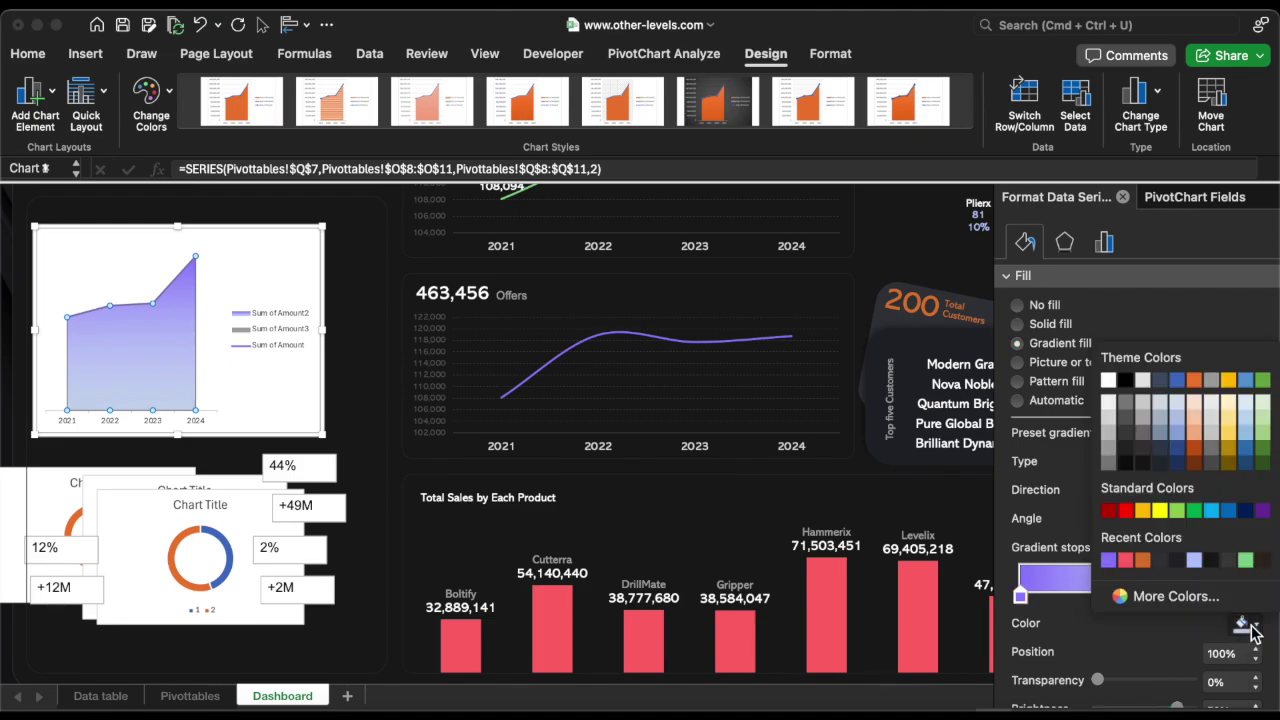
{"action": "left_click", "coordinate": [1110, 561]}
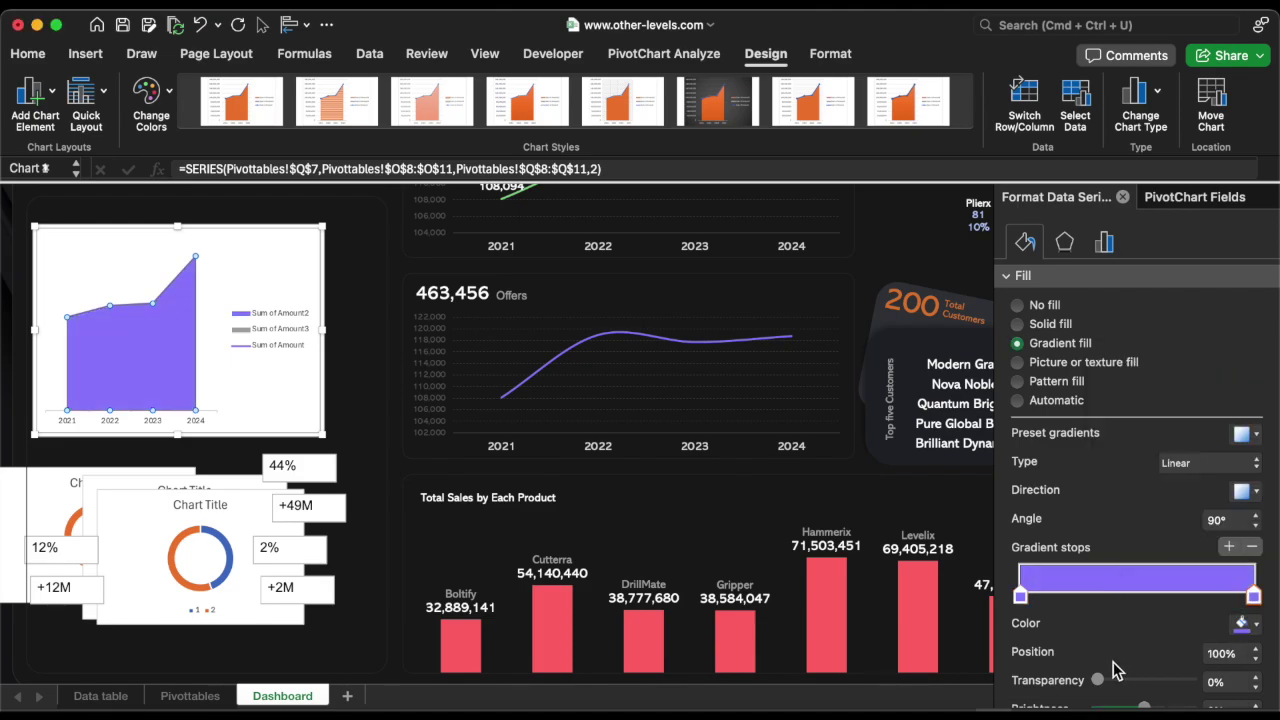
{"action": "left_click_drag", "start_coordinate": [1098, 680], "coordinate": [1190, 680]}
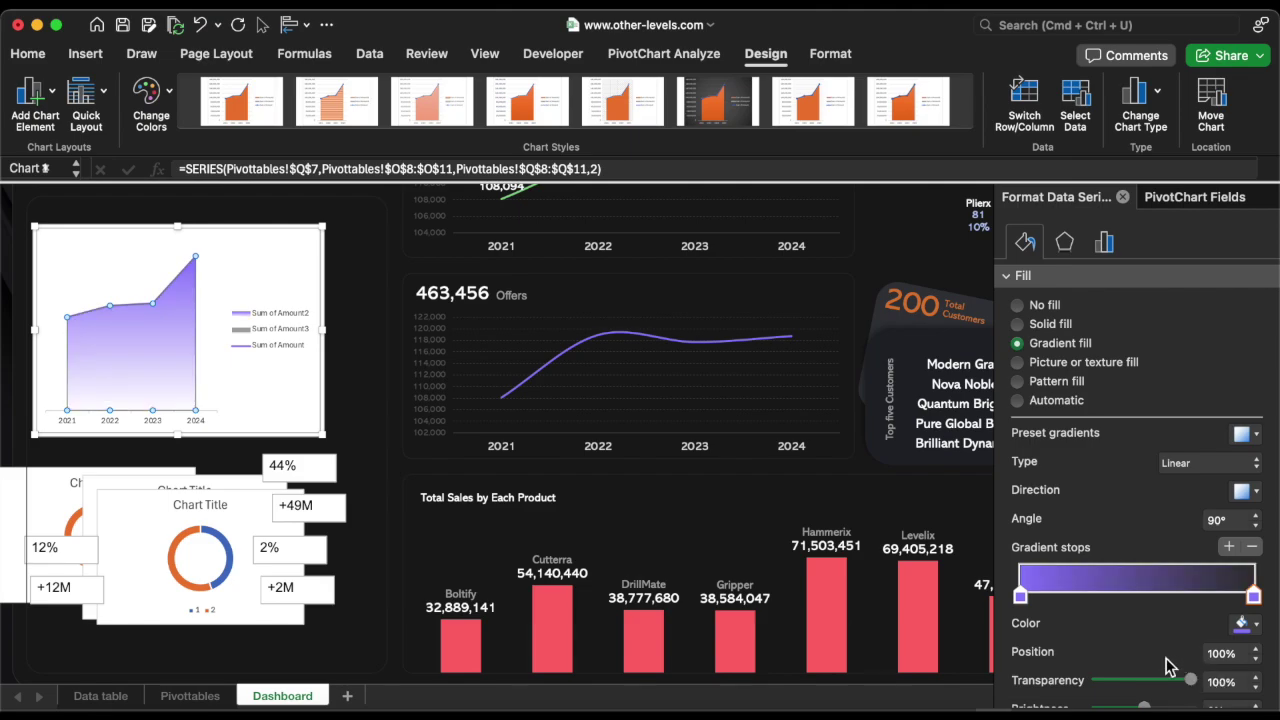
{"action": "left_click", "coordinate": [1021, 597]}
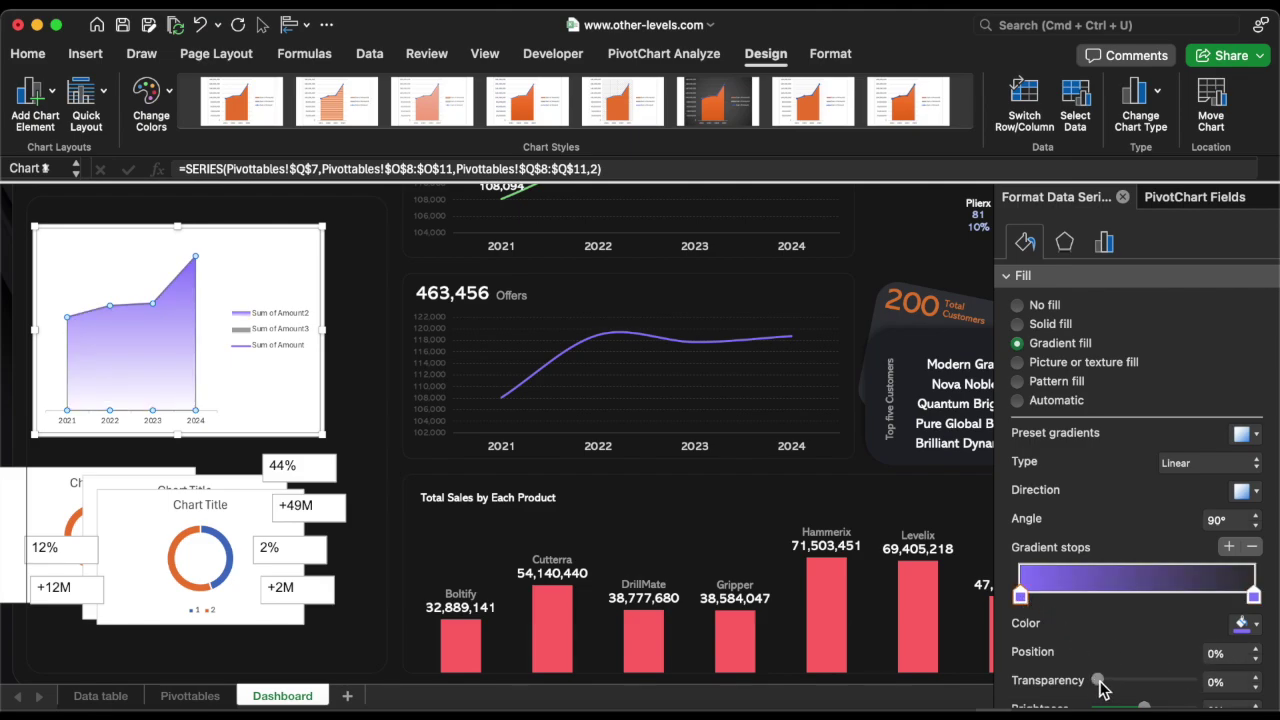
{"action": "left_click_drag", "start_coordinate": [1098, 680], "coordinate": [1143, 680]}
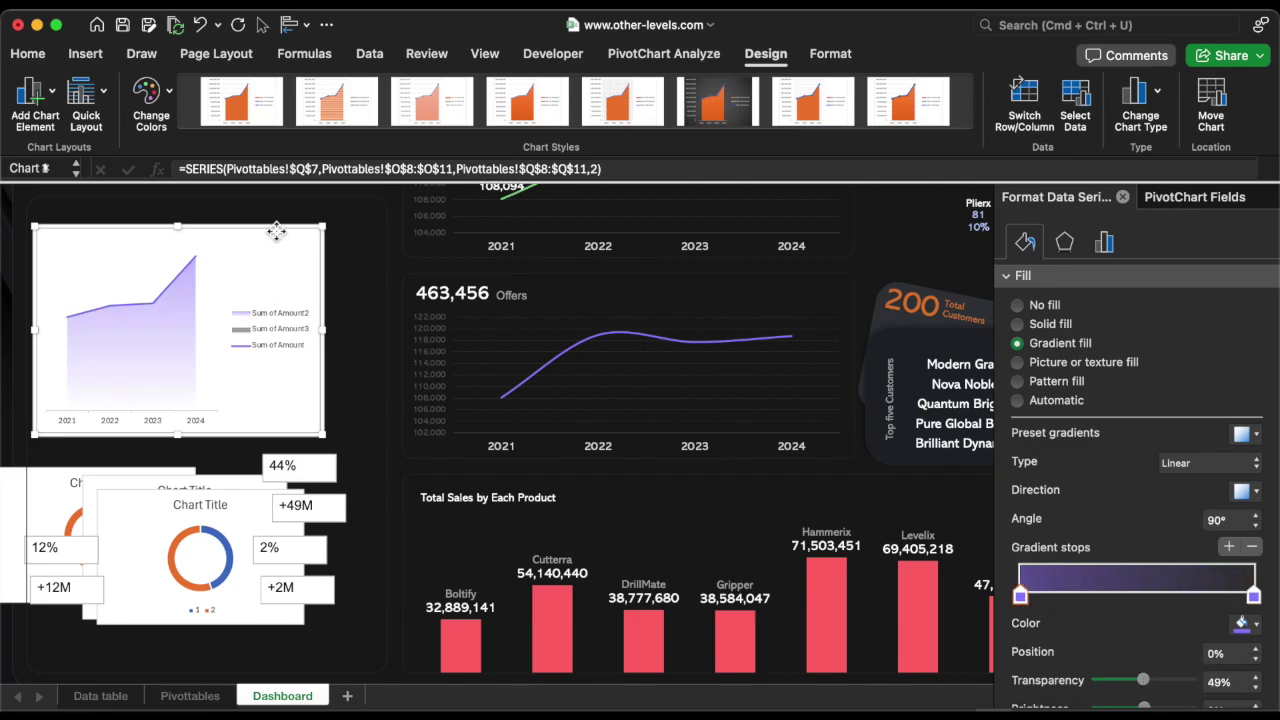
- Set the chart area to no fill, delete the horizontal axis, and widen the chart
{"action": "left_click", "coordinate": [276, 232]}
{"action": "left_click", "coordinate": [1018, 340]}
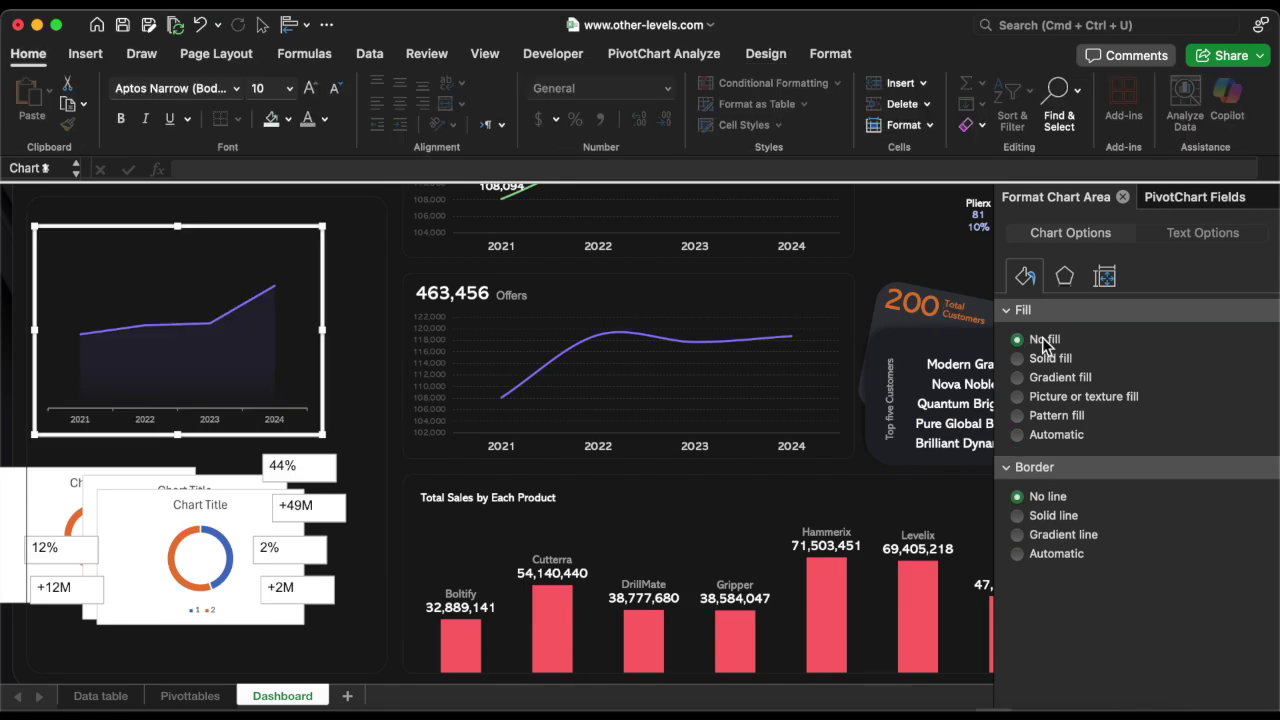
{"action": "left_click", "coordinate": [288, 428]}
{"action": "key", "text": "Delete"}
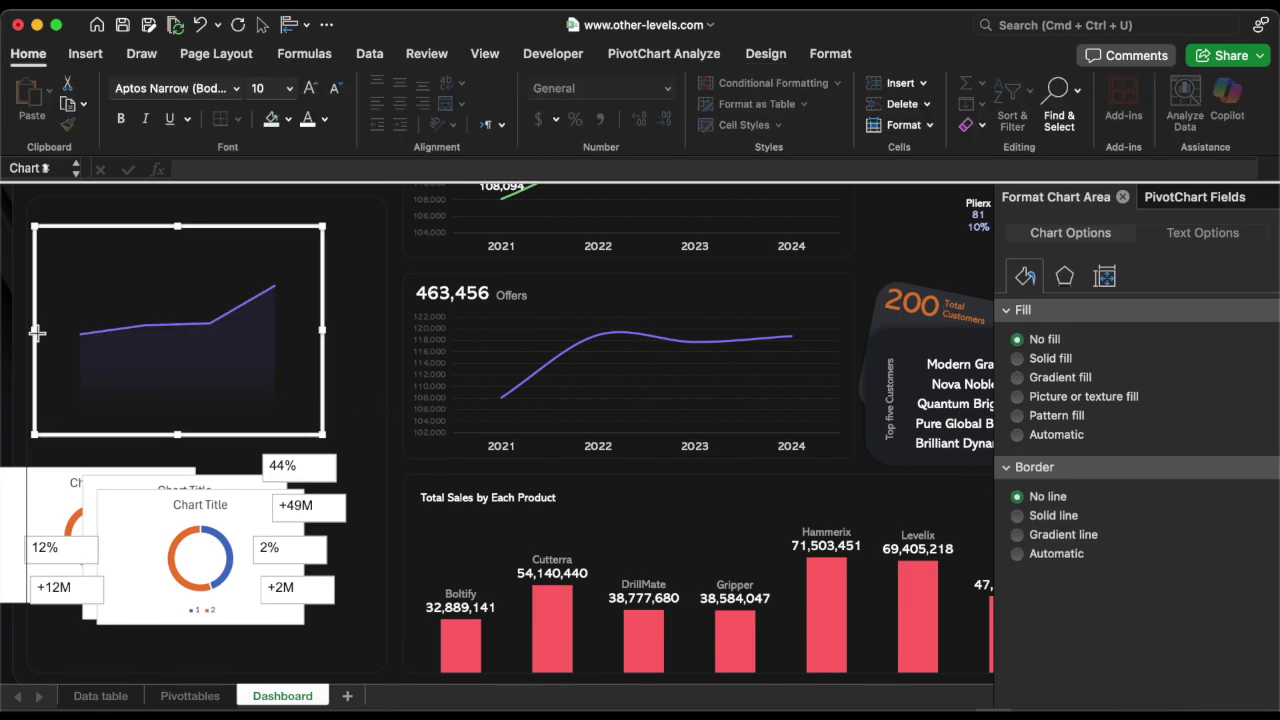
{"action": "left_click_drag", "start_coordinate": [36, 332], "coordinate": [19, 332]}
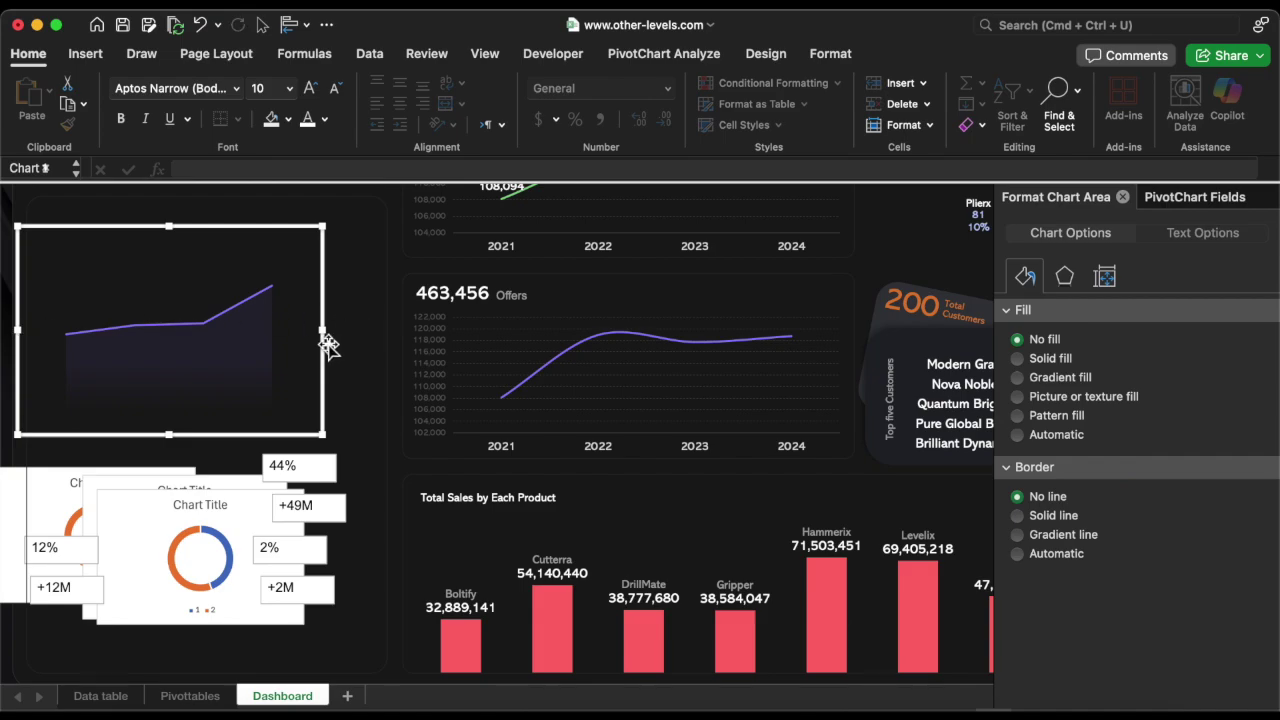
{"action": "left_click_drag", "start_coordinate": [322, 332], "coordinate": [403, 336]}
- Add data labels above the line's points
{"action": "left_click", "coordinate": [286, 310]}
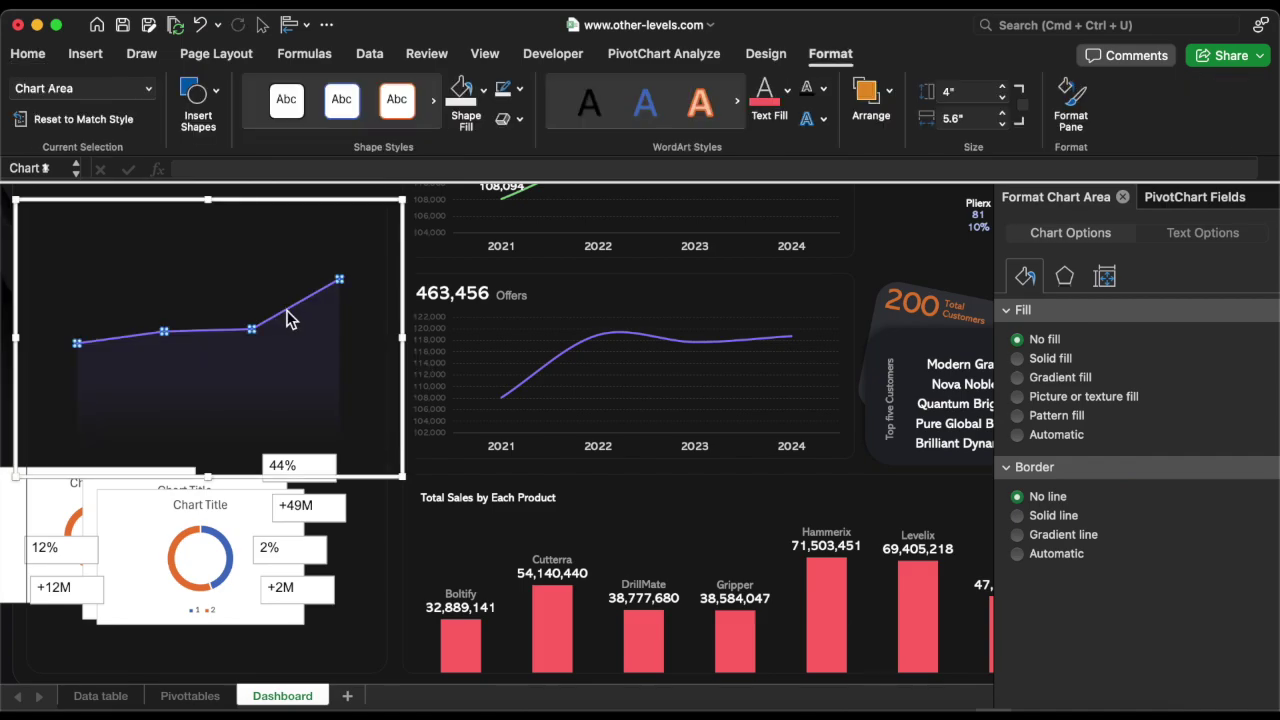
{"action": "left_click", "coordinate": [766, 53]}
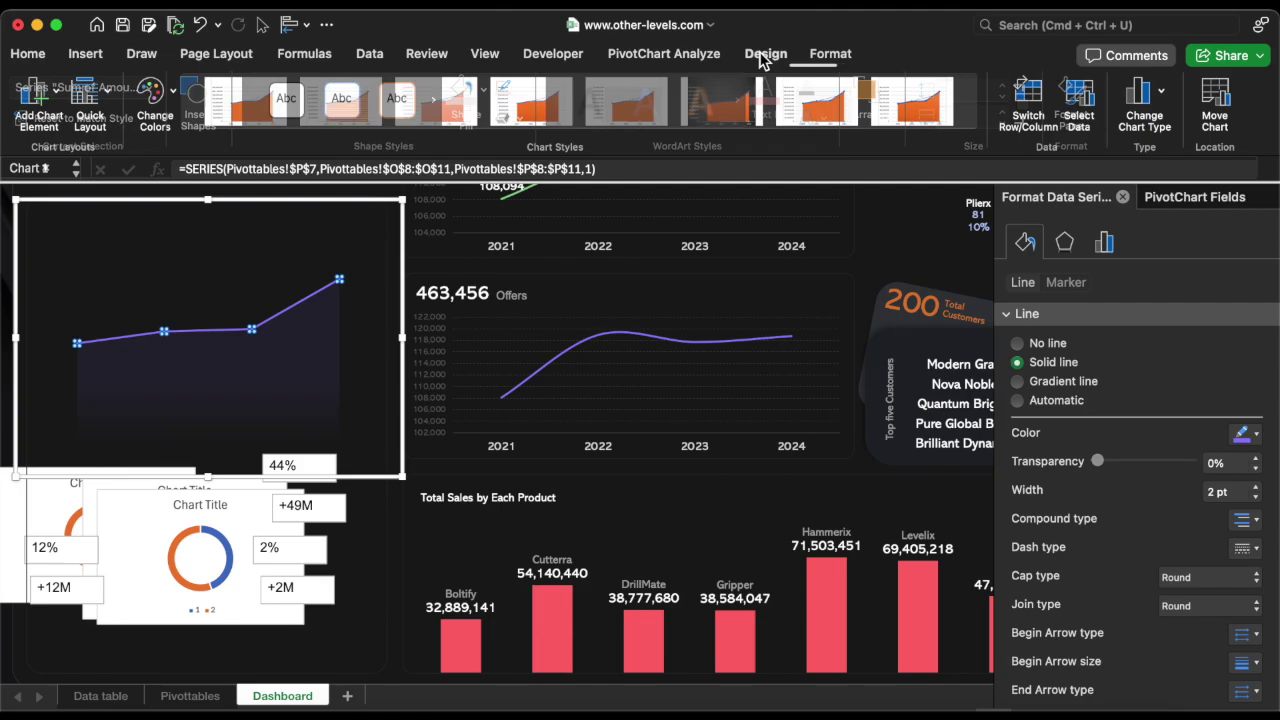
{"action": "left_click", "coordinate": [30, 92]}
{"action": "mouse_move", "coordinate": [90, 191]}
{"action": "left_click", "coordinate": [274, 340]}
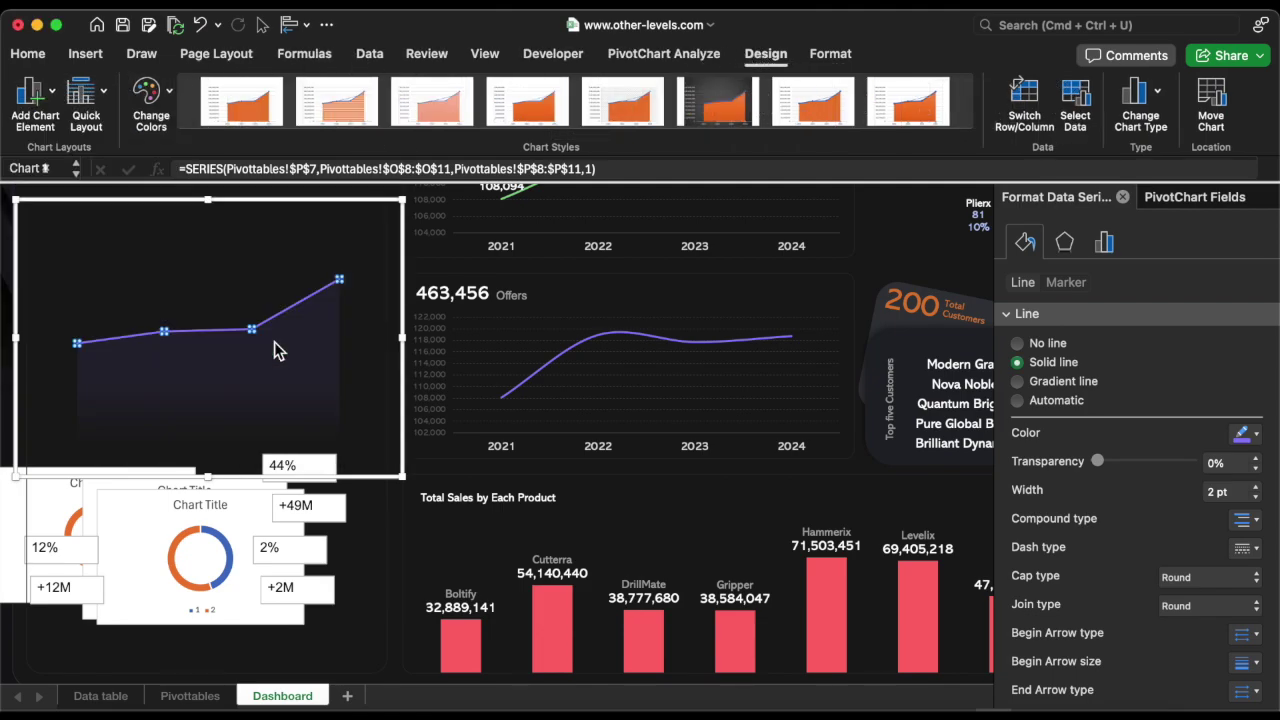
- Set the data labels to bold Abadi font at a larger size
{"action": "left_click", "coordinate": [268, 320]}
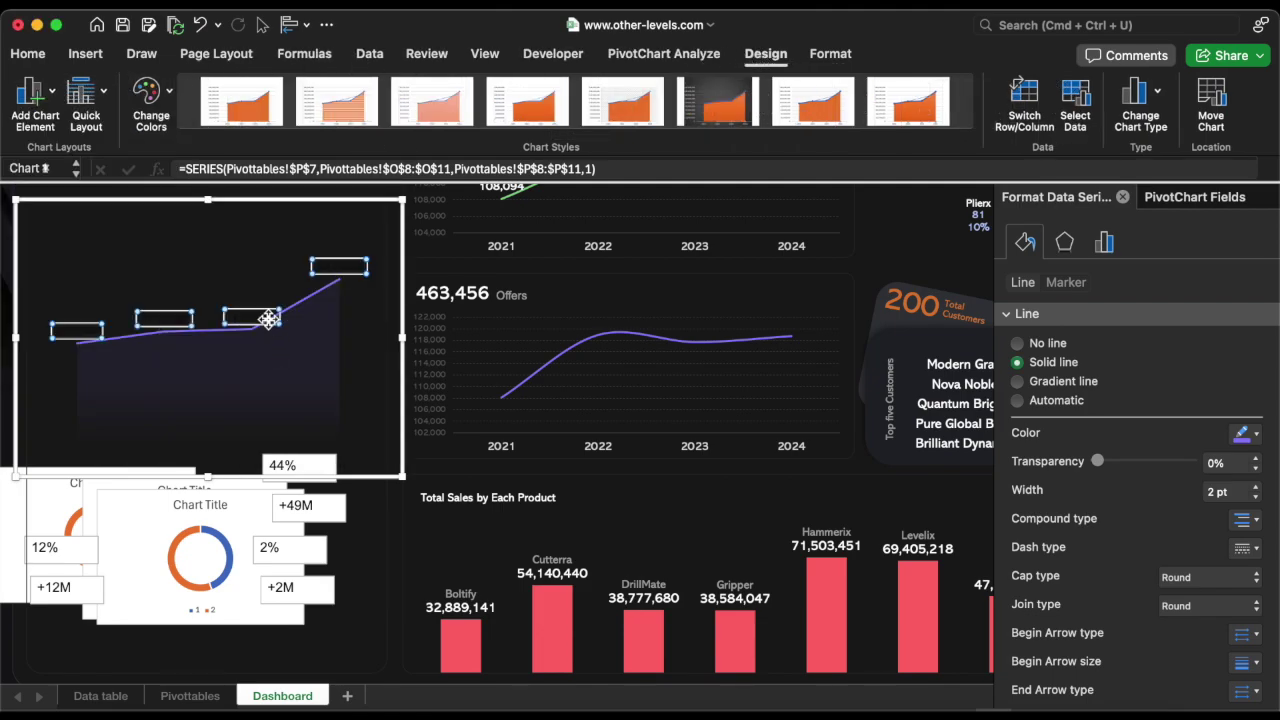
{"action": "left_click", "coordinate": [30, 54]}
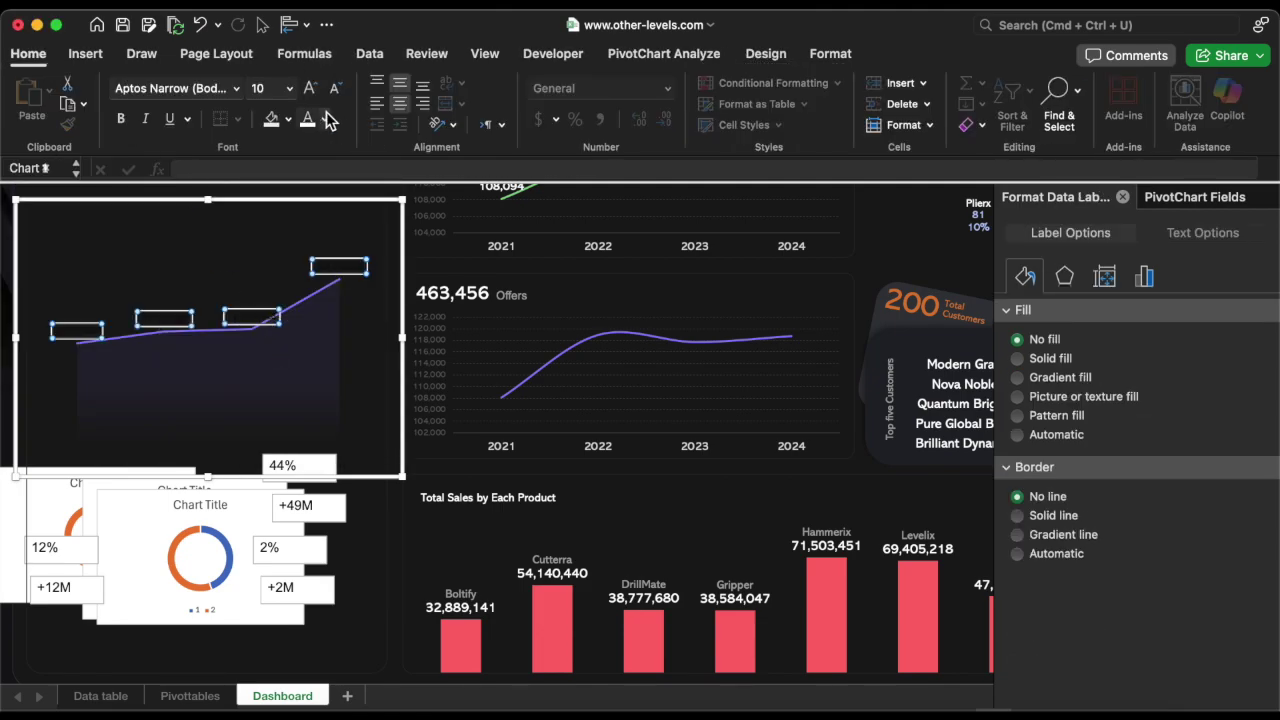
{"action": "left_click", "coordinate": [237, 88]}
{"action": "left_click", "coordinate": [200, 256]}
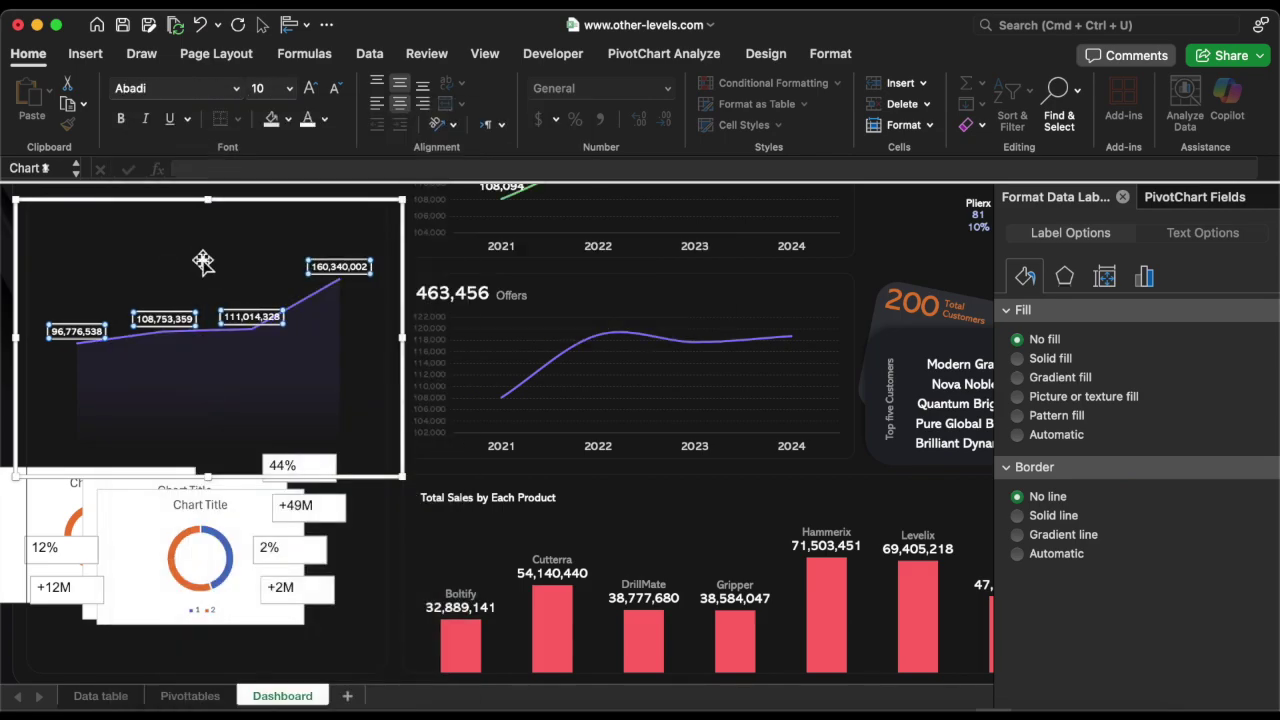
{"action": "left_click", "coordinate": [120, 118]}
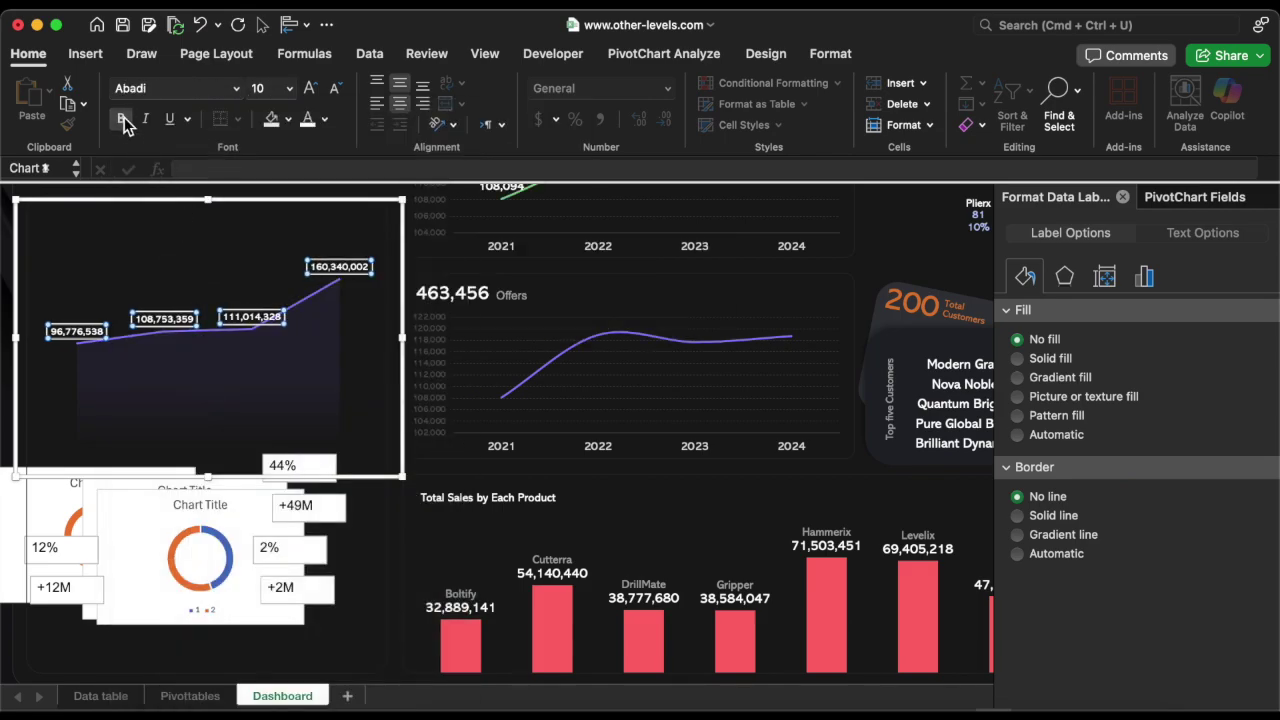
{"action": "left_click", "coordinate": [311, 90]}
{"action": "left_click", "coordinate": [311, 90]}
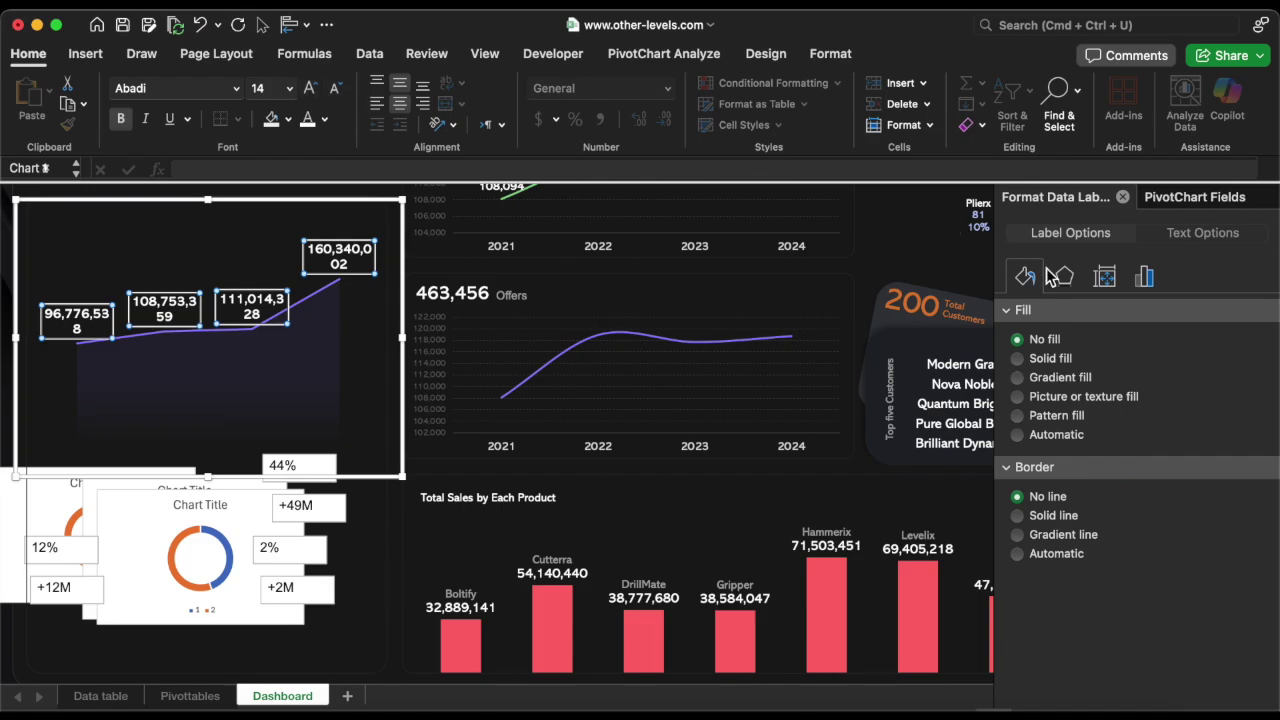
- Show the category name on a new line, left-align the labels, and turn off text wrapping
{"action": "left_click", "coordinate": [1145, 279]}
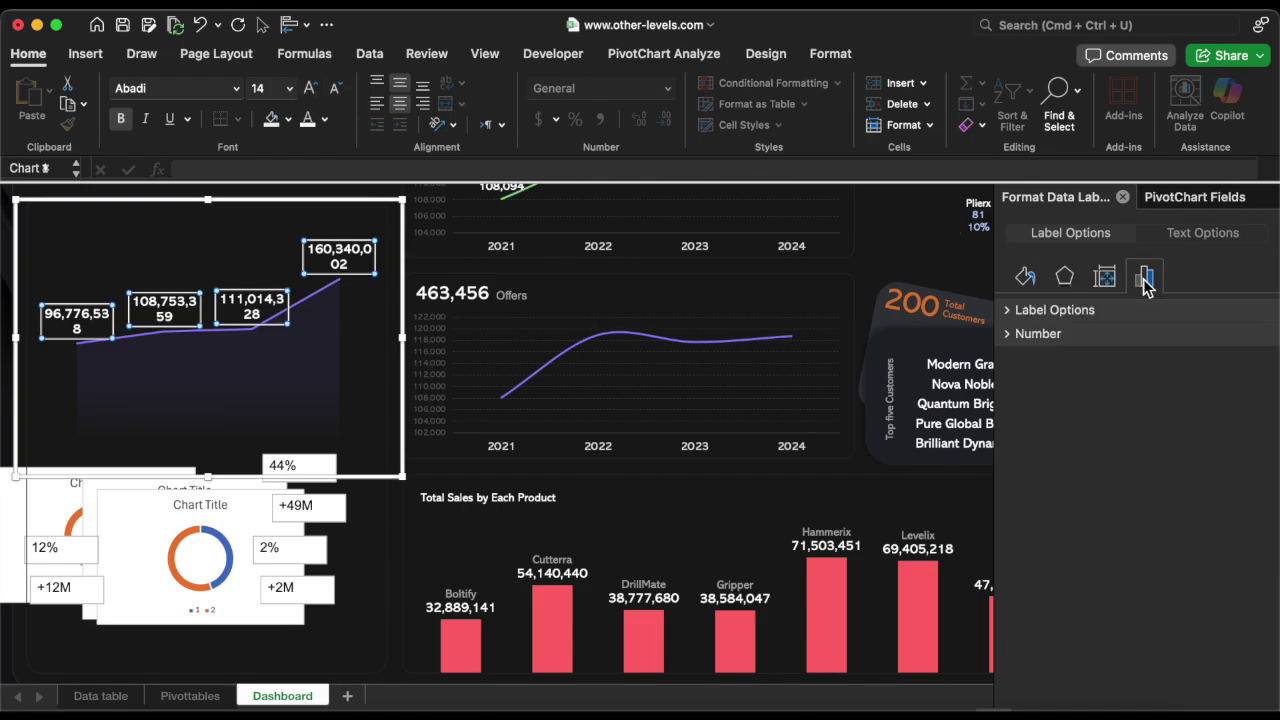
{"action": "left_click", "coordinate": [1070, 312]}
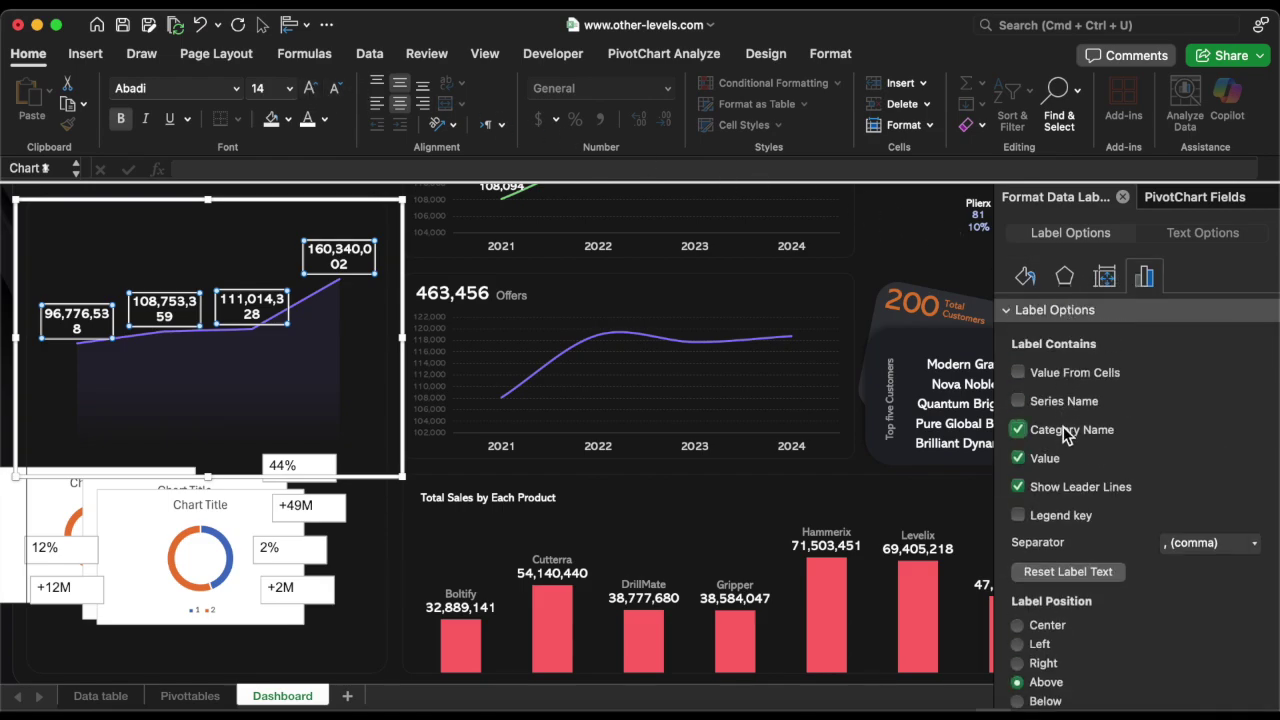
{"action": "left_click", "coordinate": [1254, 542]}
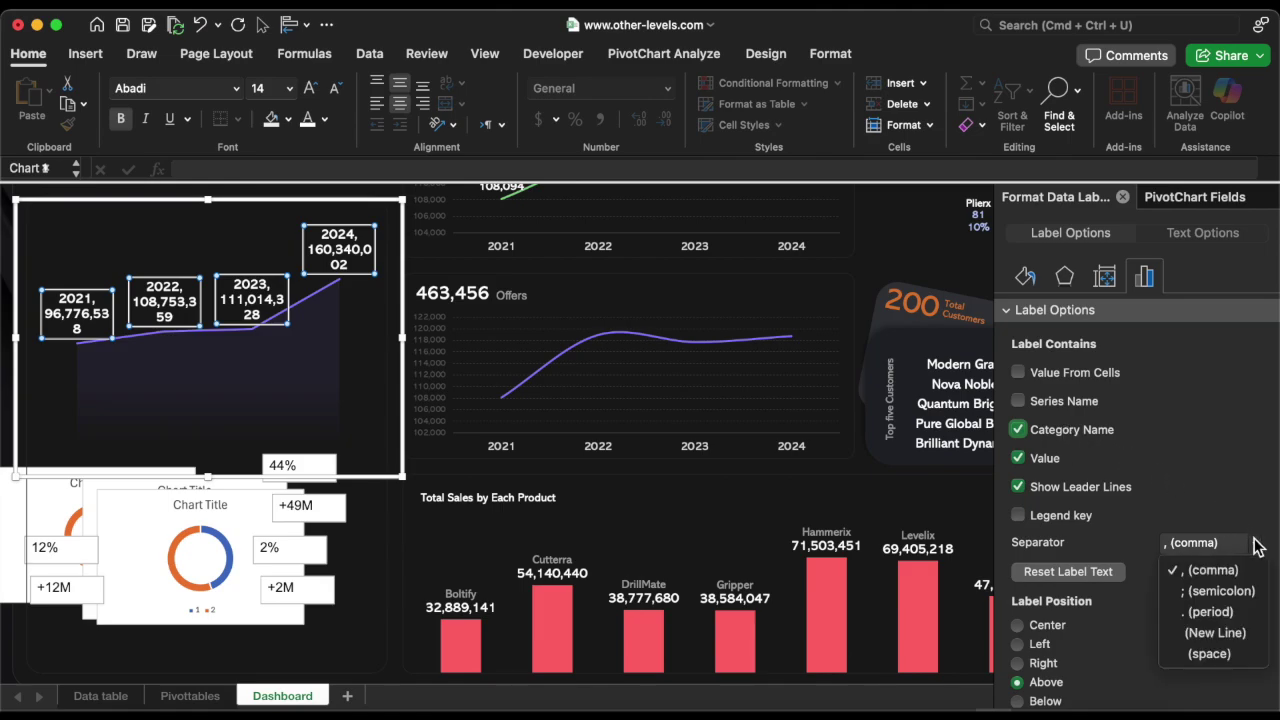
{"action": "left_click", "coordinate": [1234, 638]}
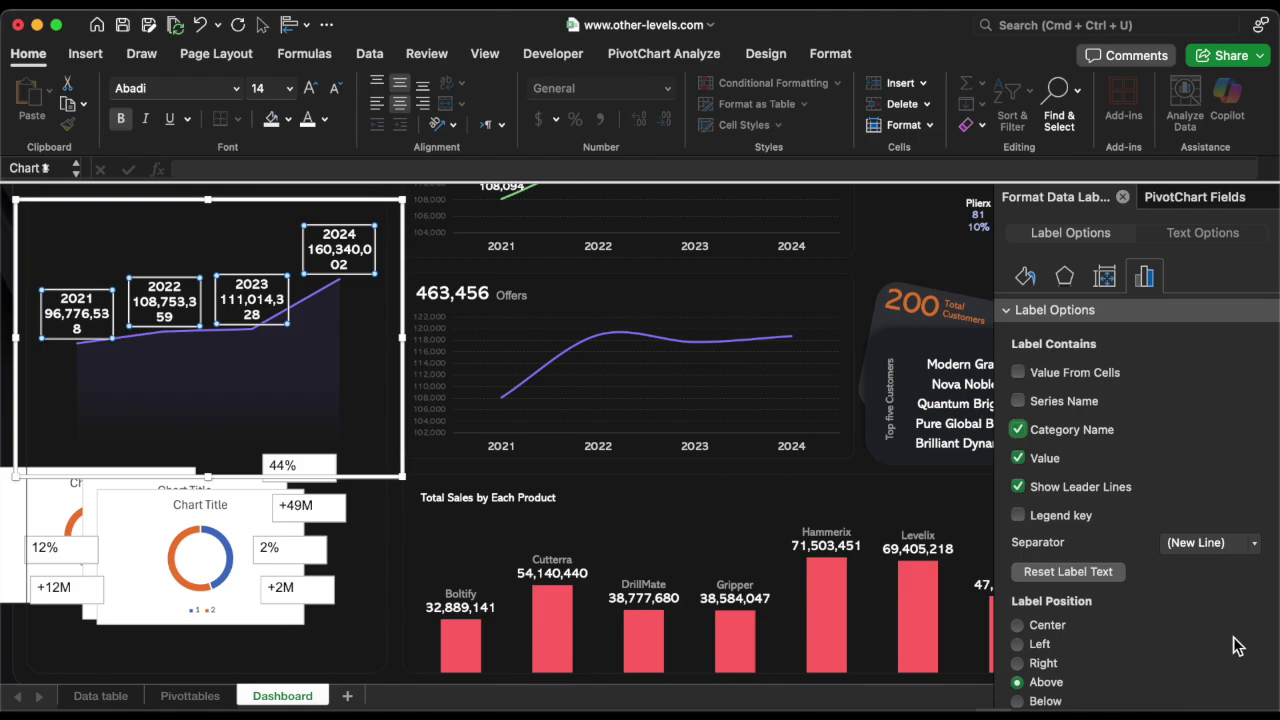
{"action": "left_click", "coordinate": [377, 106]}
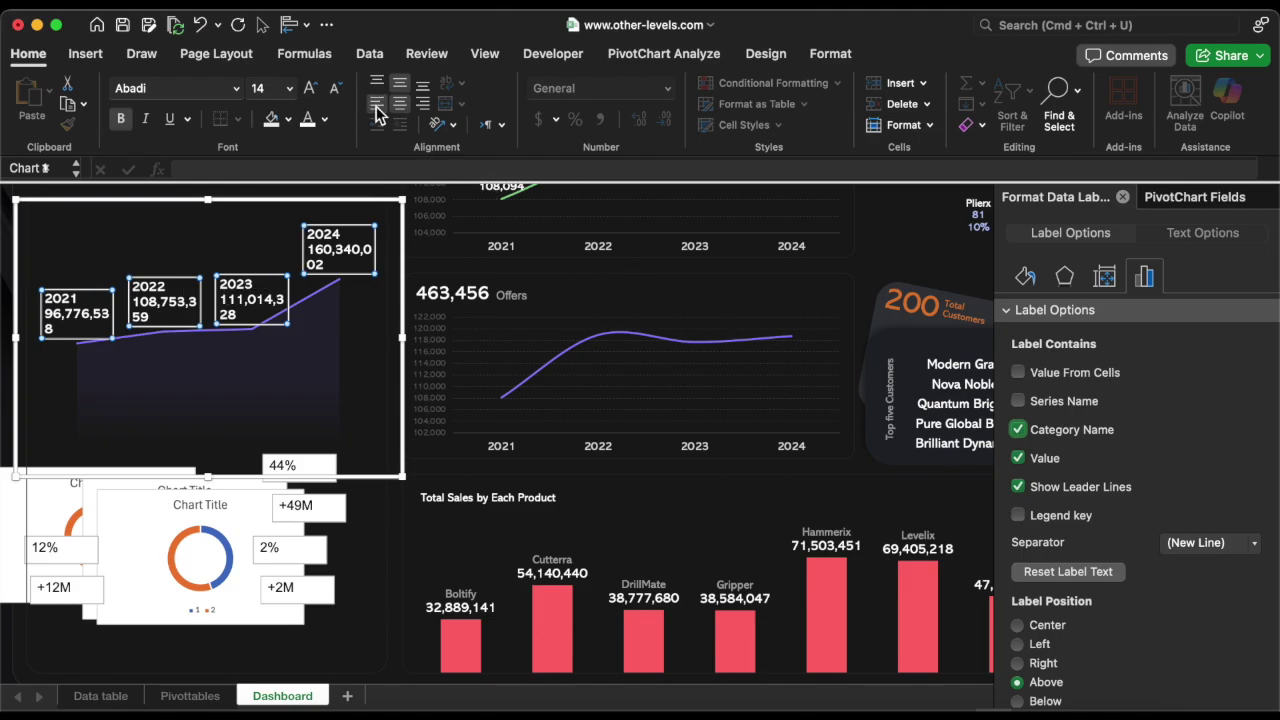
{"action": "left_click", "coordinate": [1105, 277]}
{"action": "left_click", "coordinate": [1044, 333]}
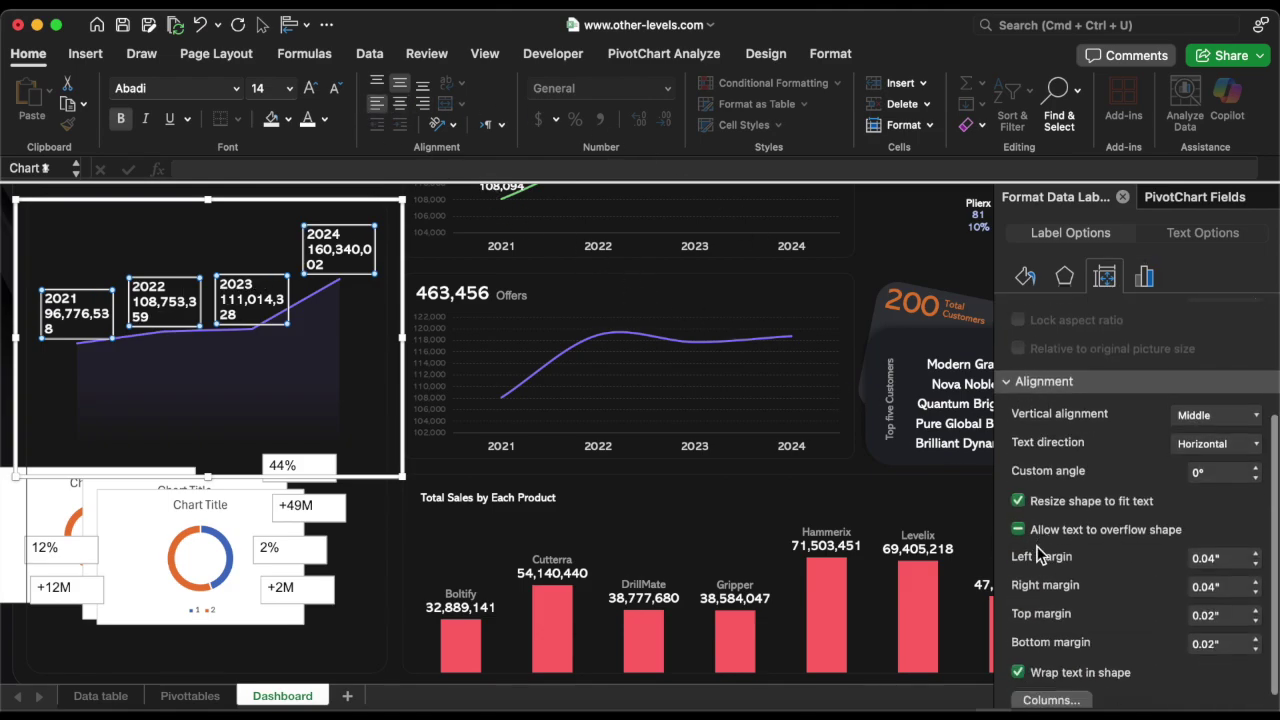
{"action": "left_click", "coordinate": [1083, 662]}
- Shrink the year text in the 2024, 2023 and 2022 labels
{"action": "double_click", "coordinate": [314, 249]}
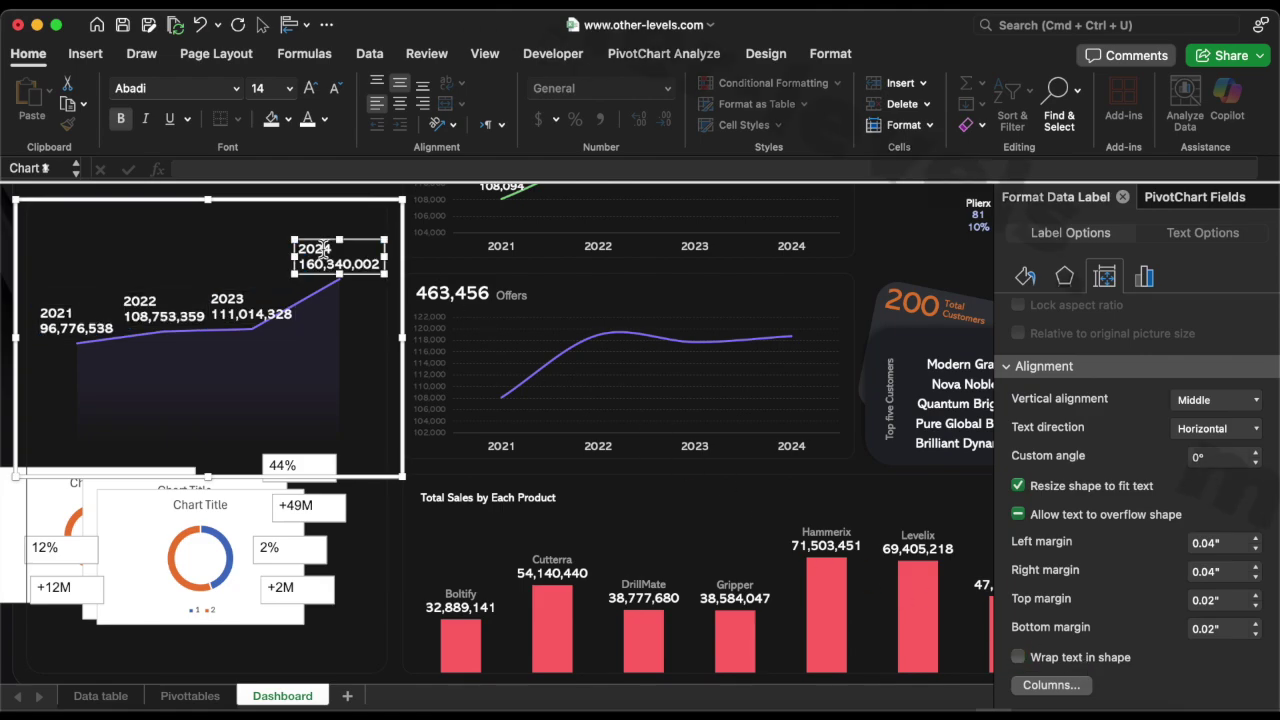
{"action": "left_click", "coordinate": [325, 120]}
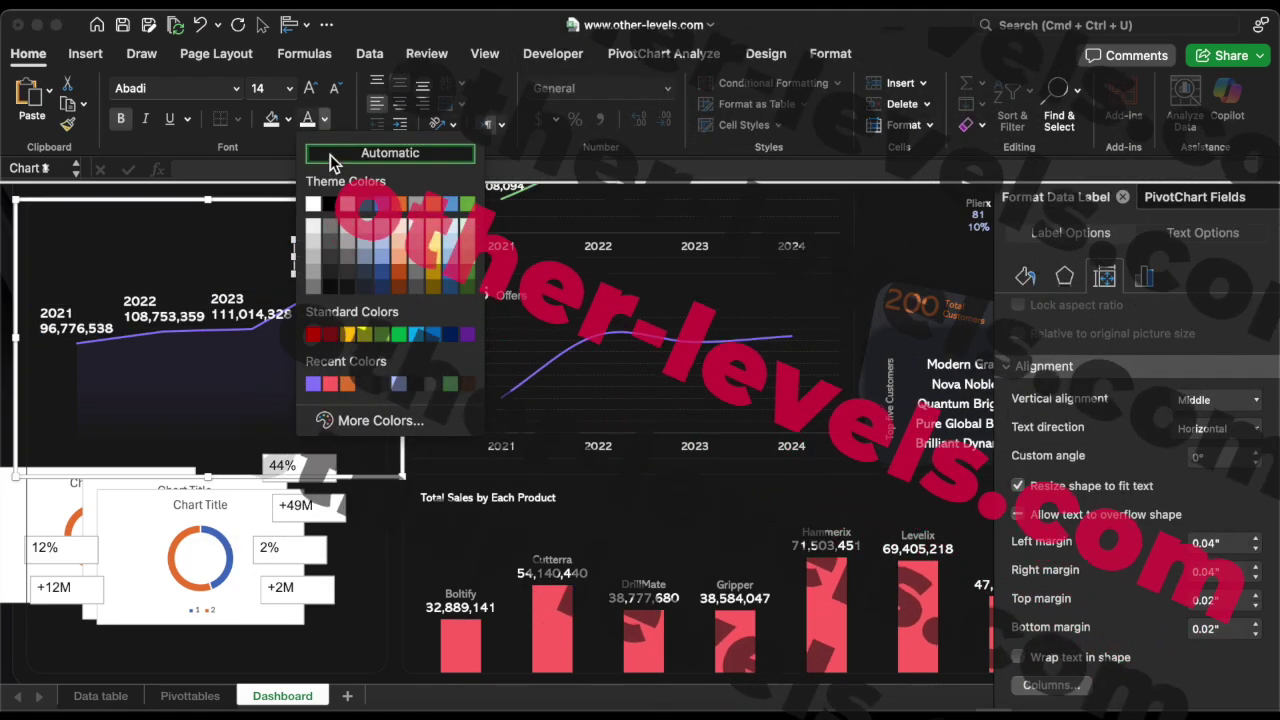
{"action": "left_click", "coordinate": [315, 277]}
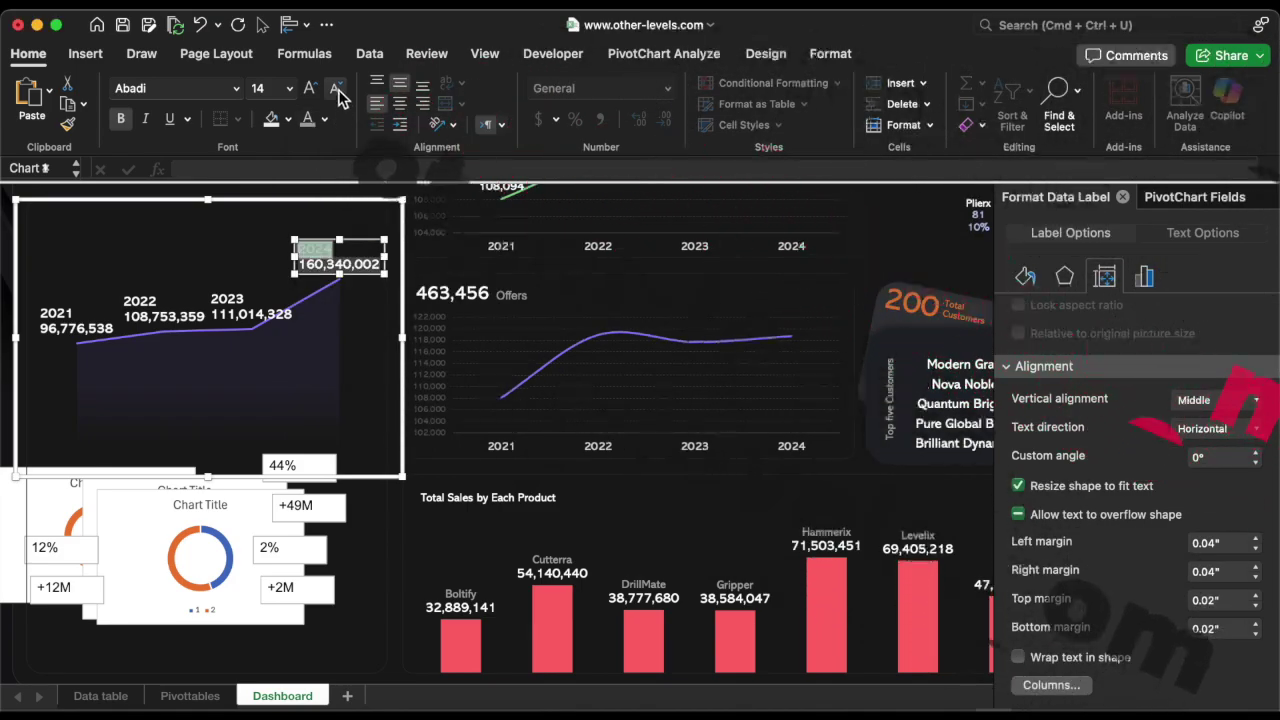
{"action": "double_click", "coordinate": [228, 299]}
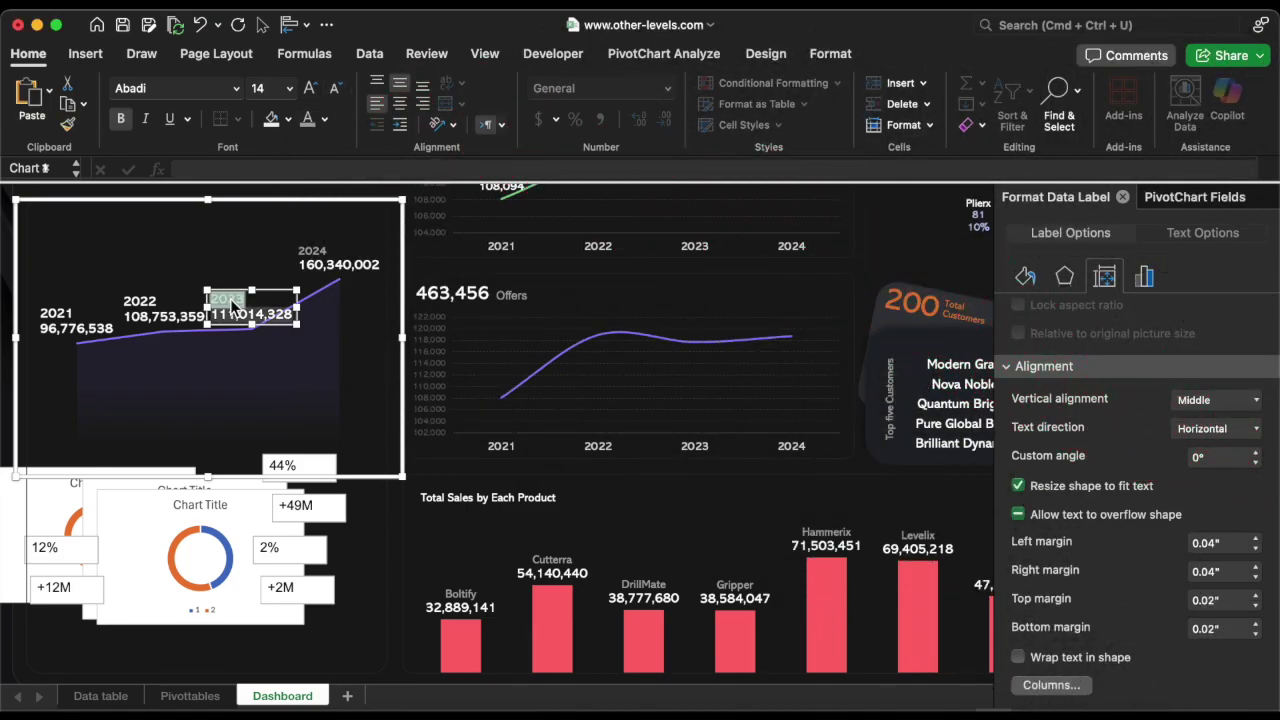
{"action": "left_click", "coordinate": [334, 100]}
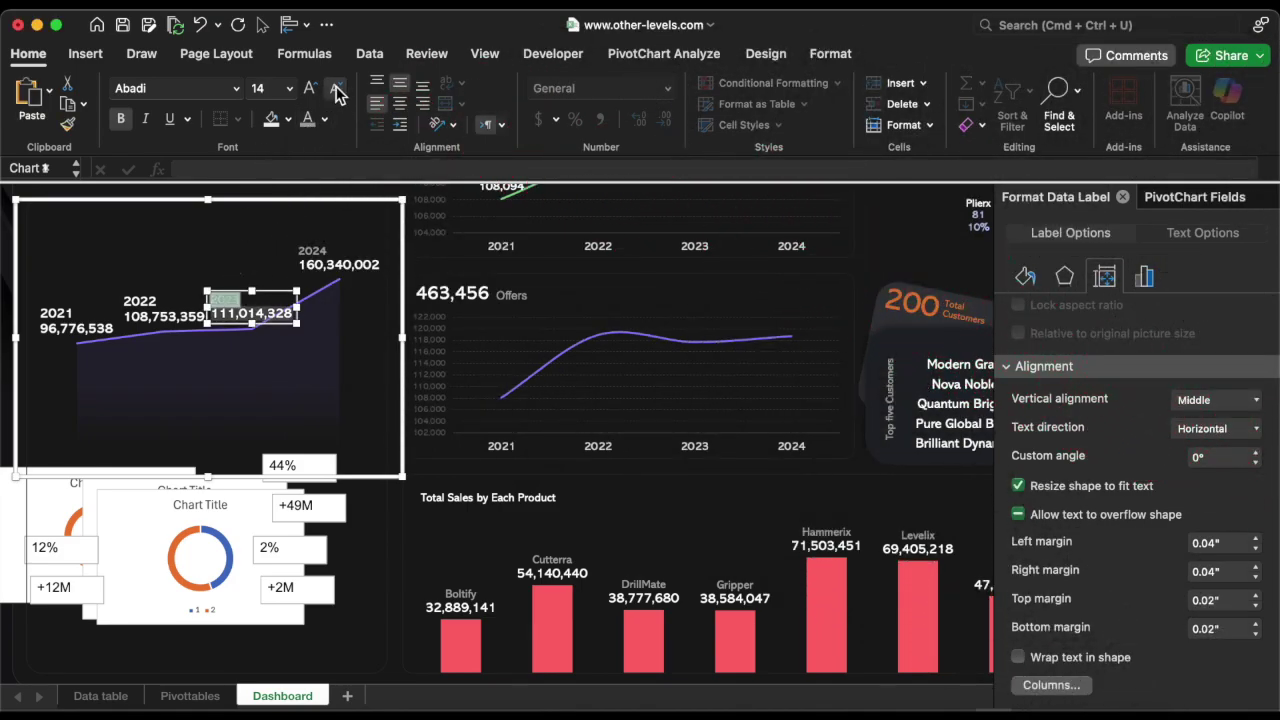
{"action": "left_click", "coordinate": [143, 301]}
{"action": "double_click", "coordinate": [143, 301]}
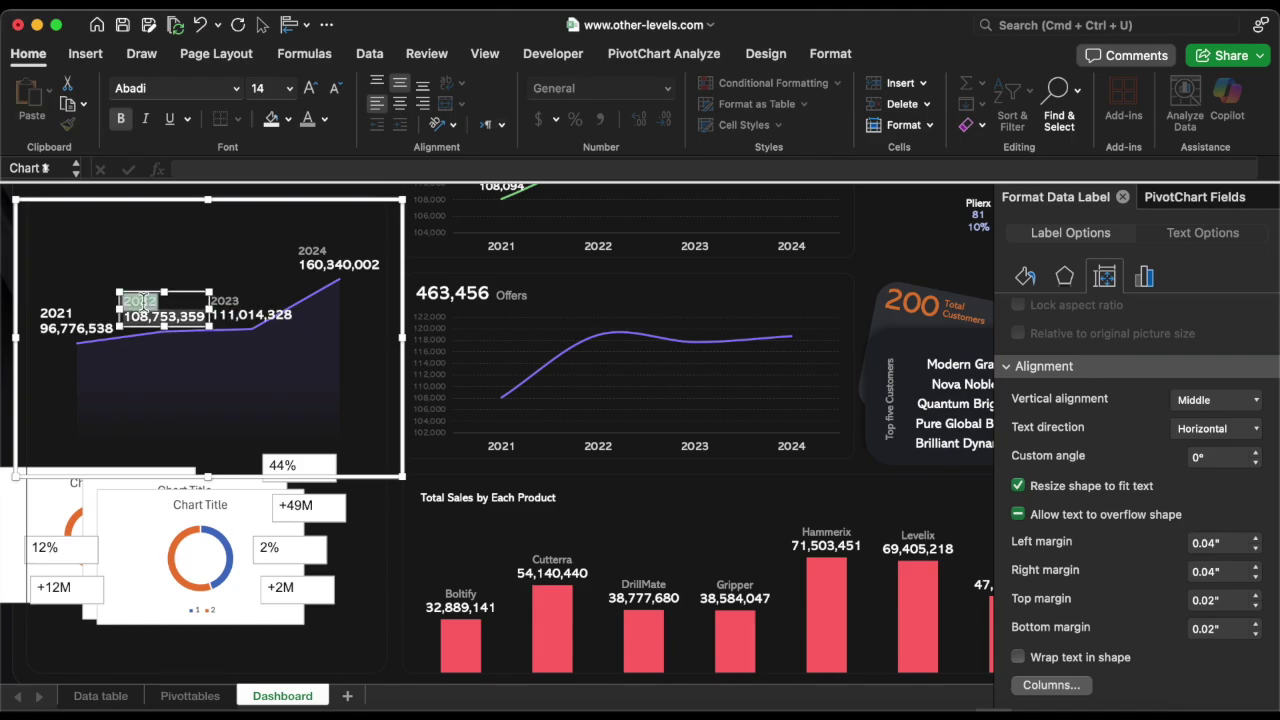
{"action": "left_click", "coordinate": [335, 88]}
{"action": "left_click", "coordinate": [60, 313]}
{"action": "double_click", "coordinate": [60, 313]}
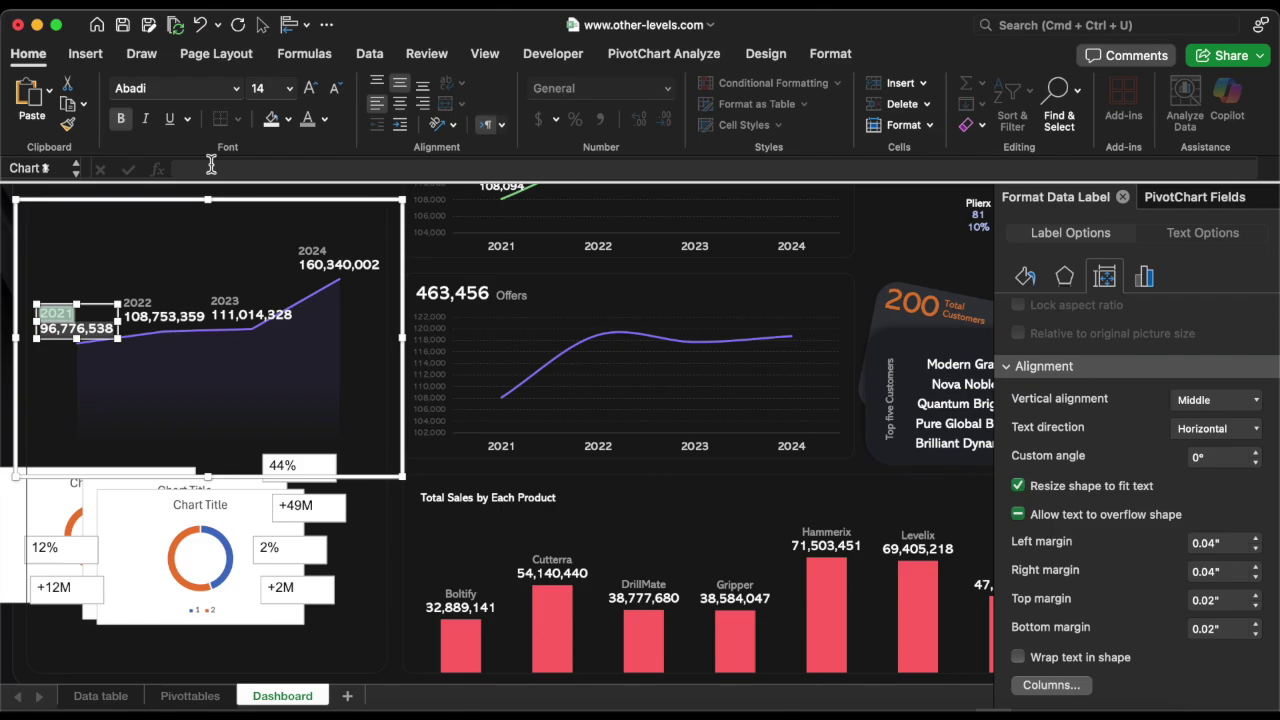
- Shrink the 2021 year text and add a copied heading 'Total Sales per Year' above the chart
{"action": "left_click", "coordinate": [335, 88]}
{"action": "left_click", "coordinate": [443, 463]}
{"action": "left_click_drag", "start_coordinate": [476, 497], "coordinate": [181, 227]}
{"action": "type", "text": "Total Sales per Year"}
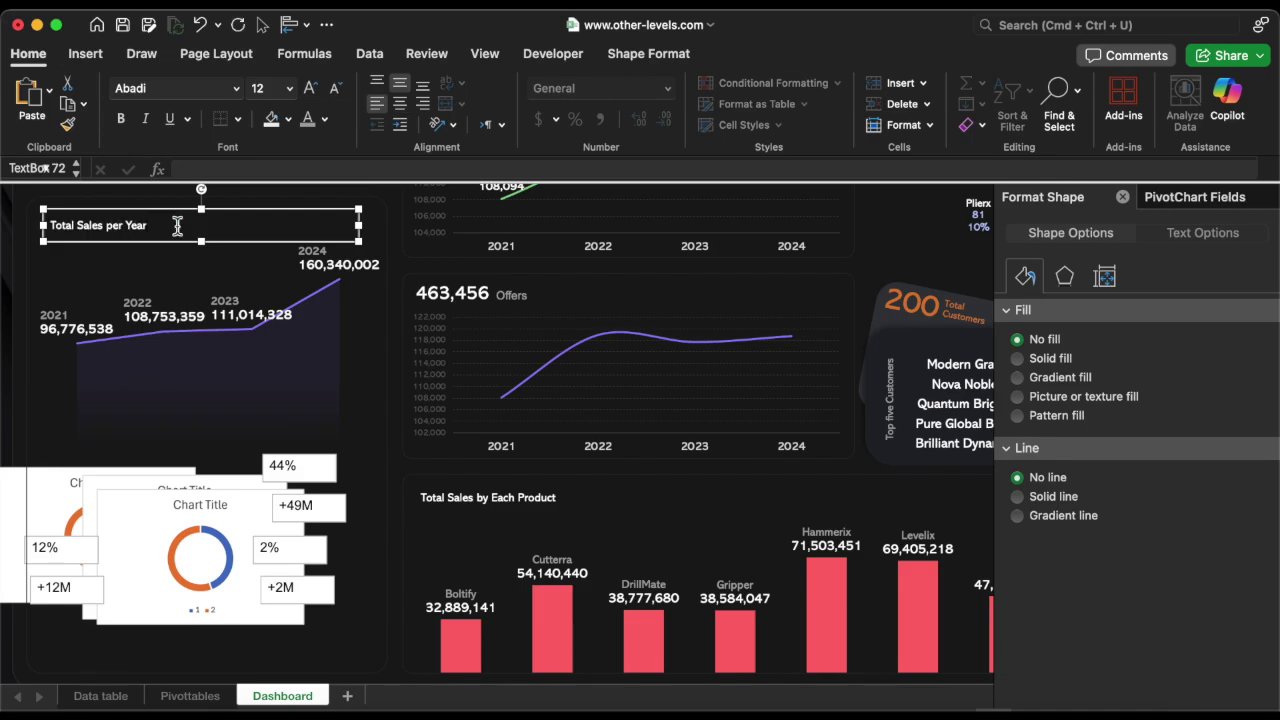
- Add a linear trendline to the line chart, formatted orange, dashed and 1.25 pt
{"action": "left_click", "coordinate": [300, 318]}
{"action": "left_click", "coordinate": [28, 90]}
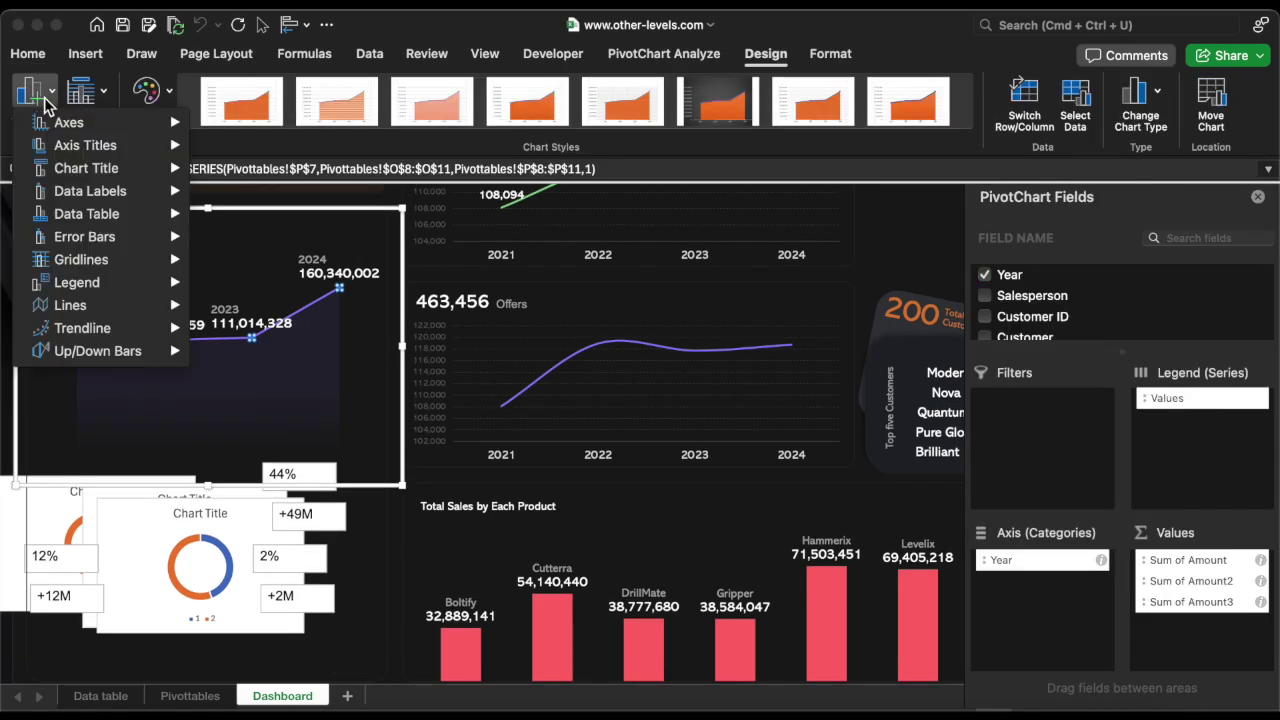
{"action": "mouse_move", "coordinate": [82, 328]}
{"action": "left_click", "coordinate": [315, 368]}
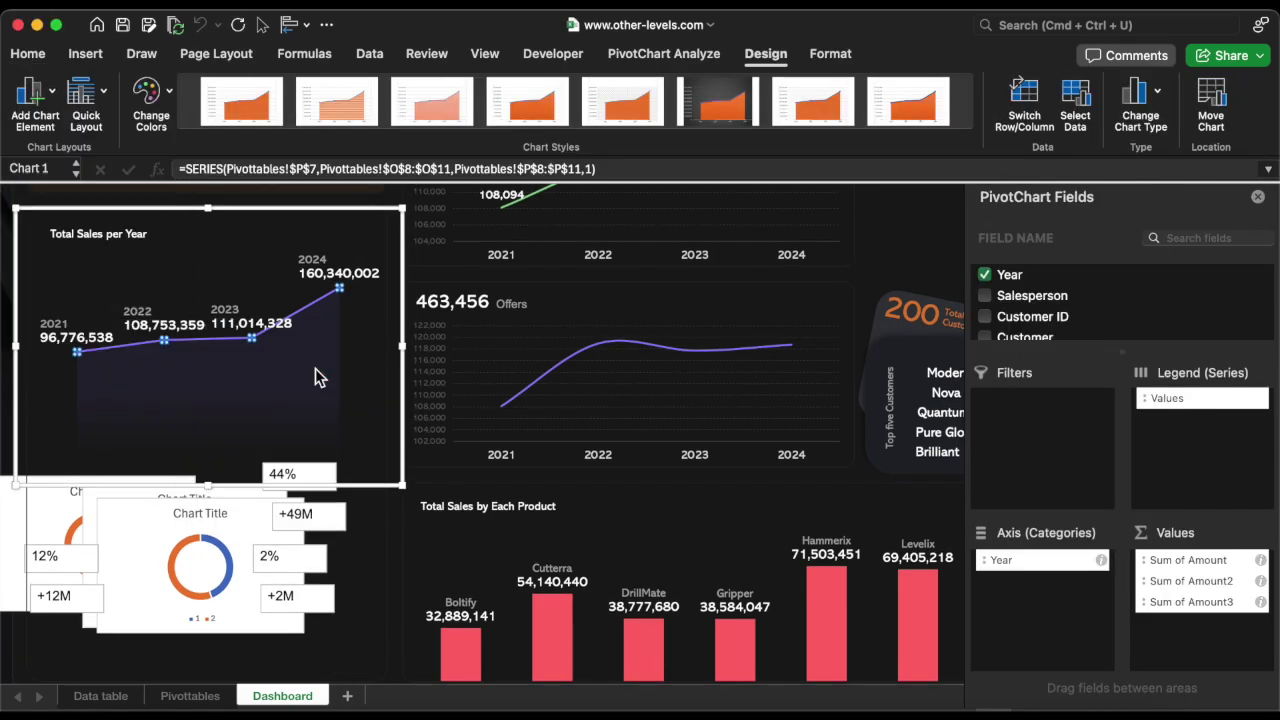
{"action": "double_click", "coordinate": [308, 318]}
{"action": "left_click", "coordinate": [997, 243]}
{"action": "left_click", "coordinate": [1247, 396]}
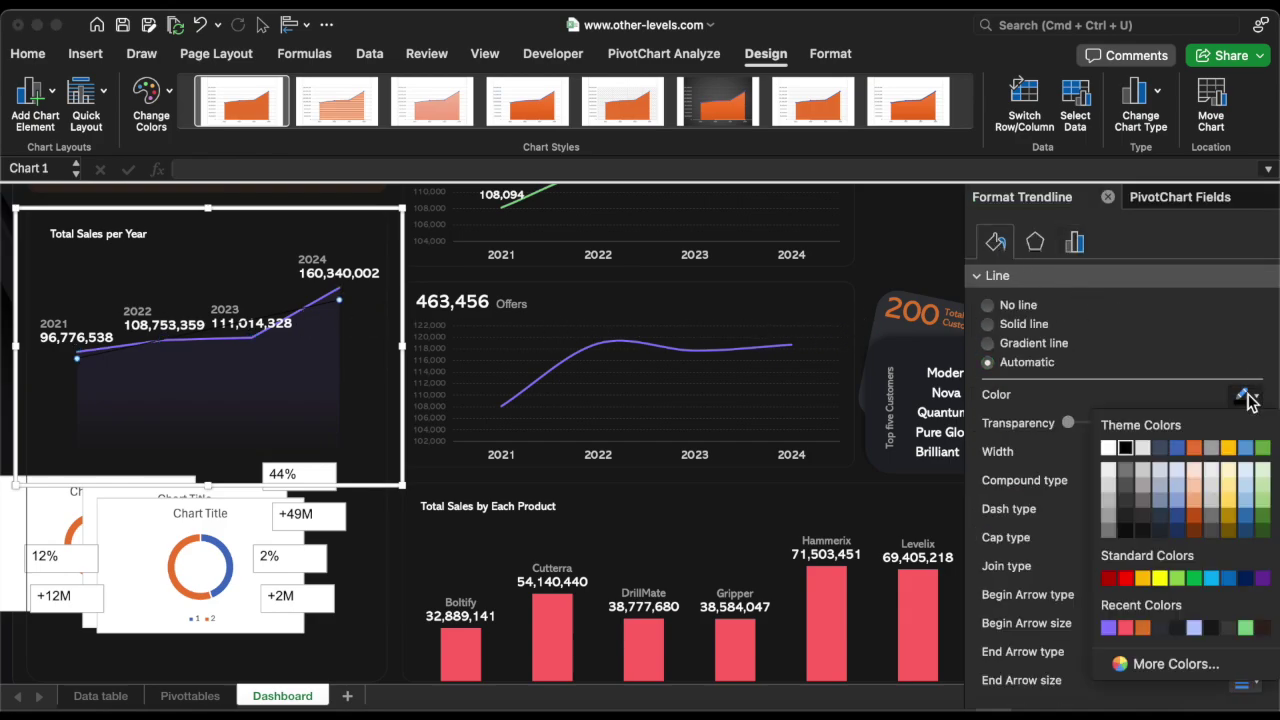
{"action": "left_click", "coordinate": [1143, 628]}
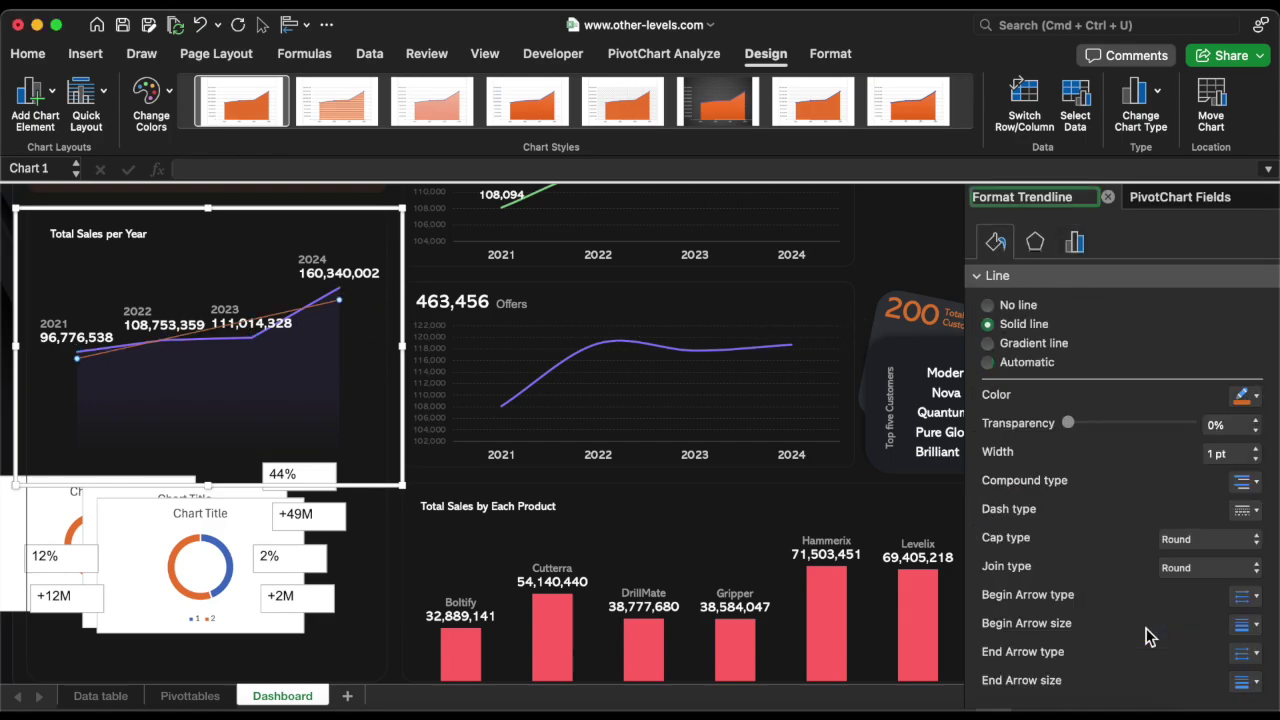
{"action": "left_click", "coordinate": [1246, 510]}
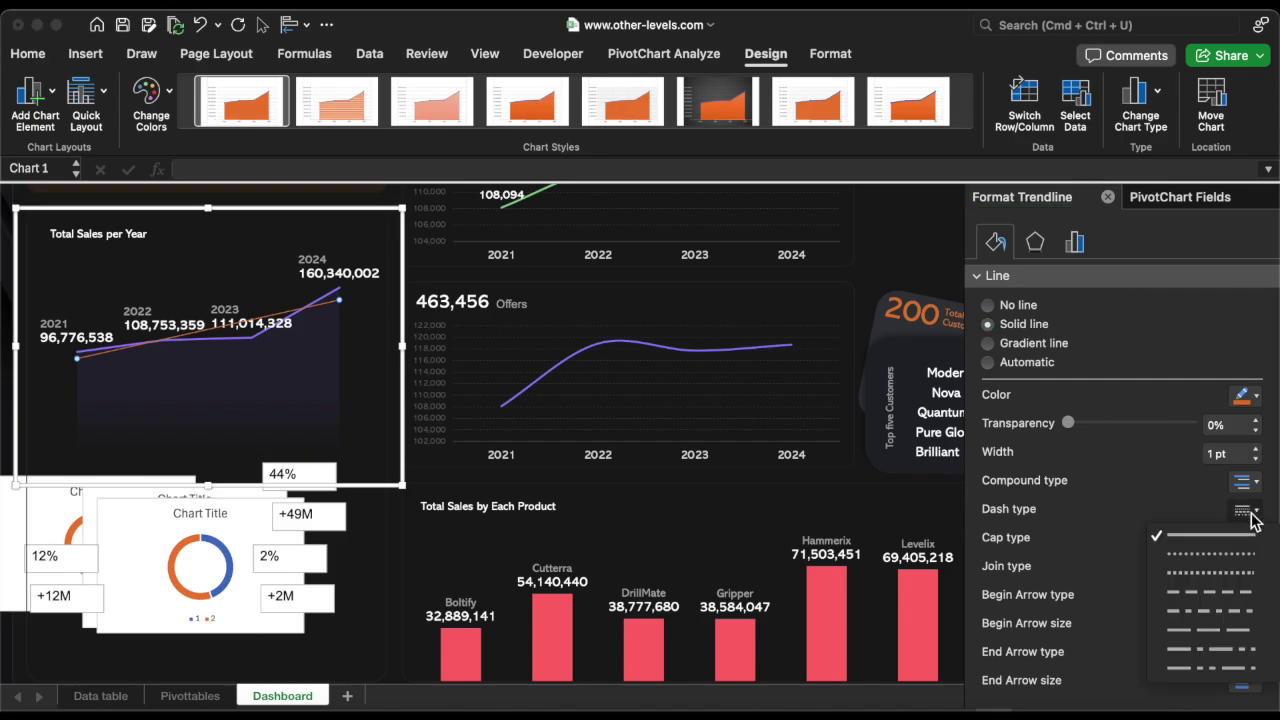
{"action": "left_click", "coordinate": [1218, 598]}
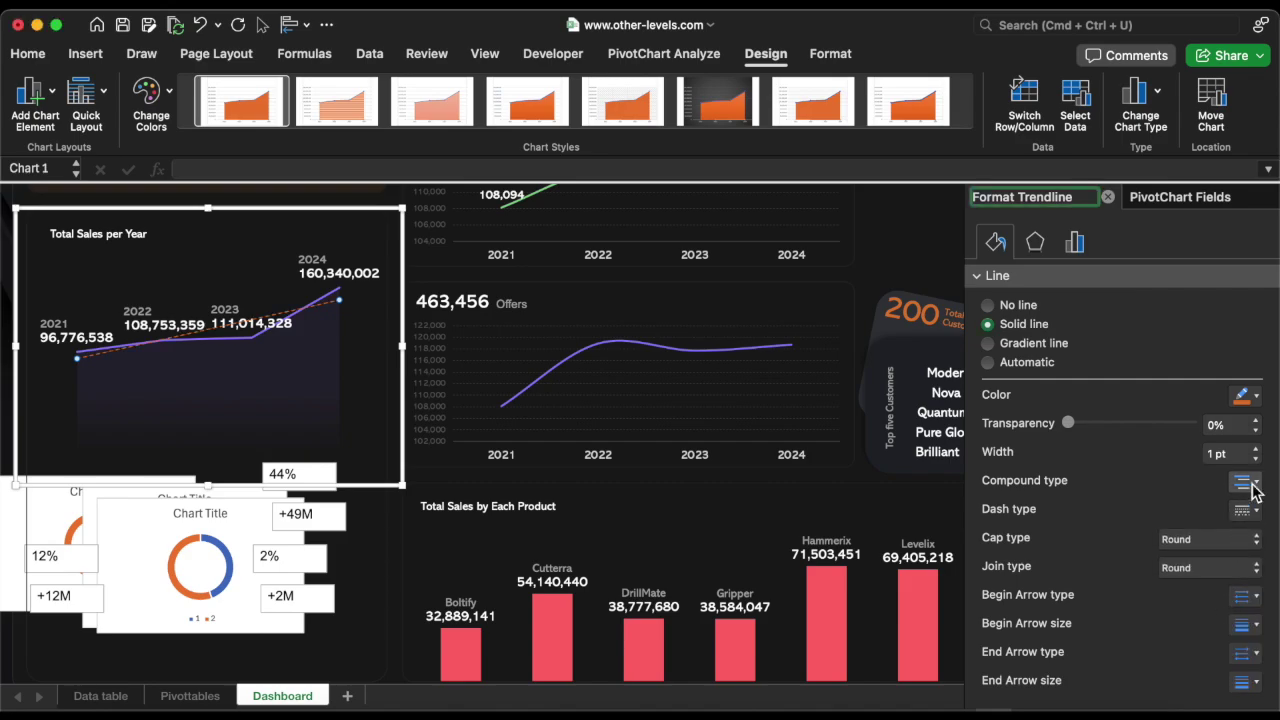
{"action": "left_click", "coordinate": [1256, 449]}
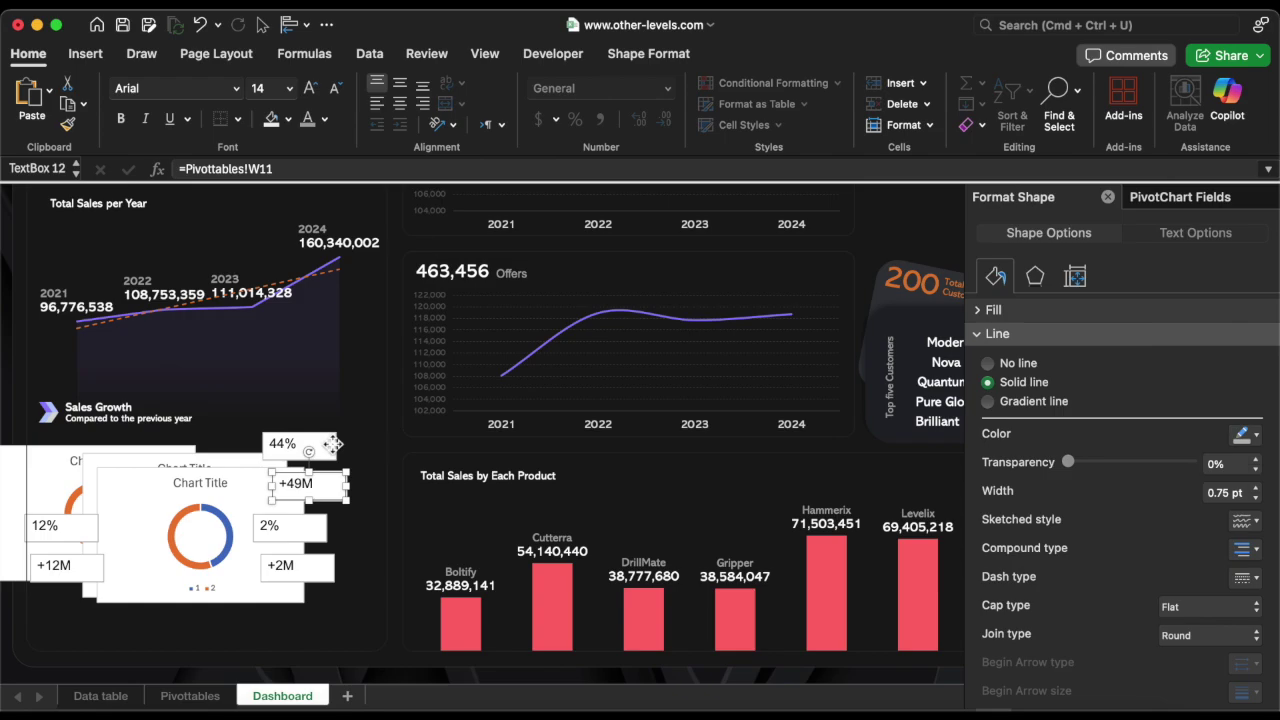
- Make the right donut chart borderless and transparent, delete its title and legend, and reposition it
{"action": "left_click_drag", "start_coordinate": [200, 470], "coordinate": [417, 470]}
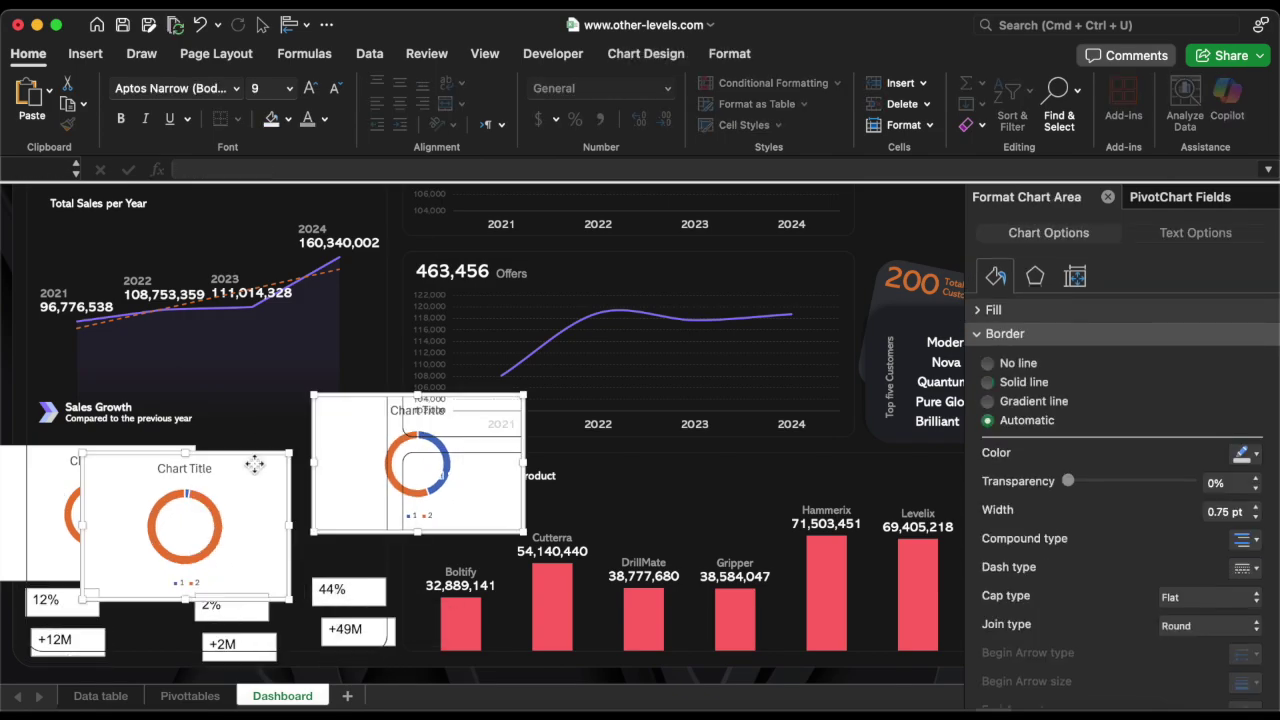
{"action": "left_click", "coordinate": [1010, 366]}
{"action": "left_click", "coordinate": [993, 310]}
{"action": "left_click", "coordinate": [1015, 340]}
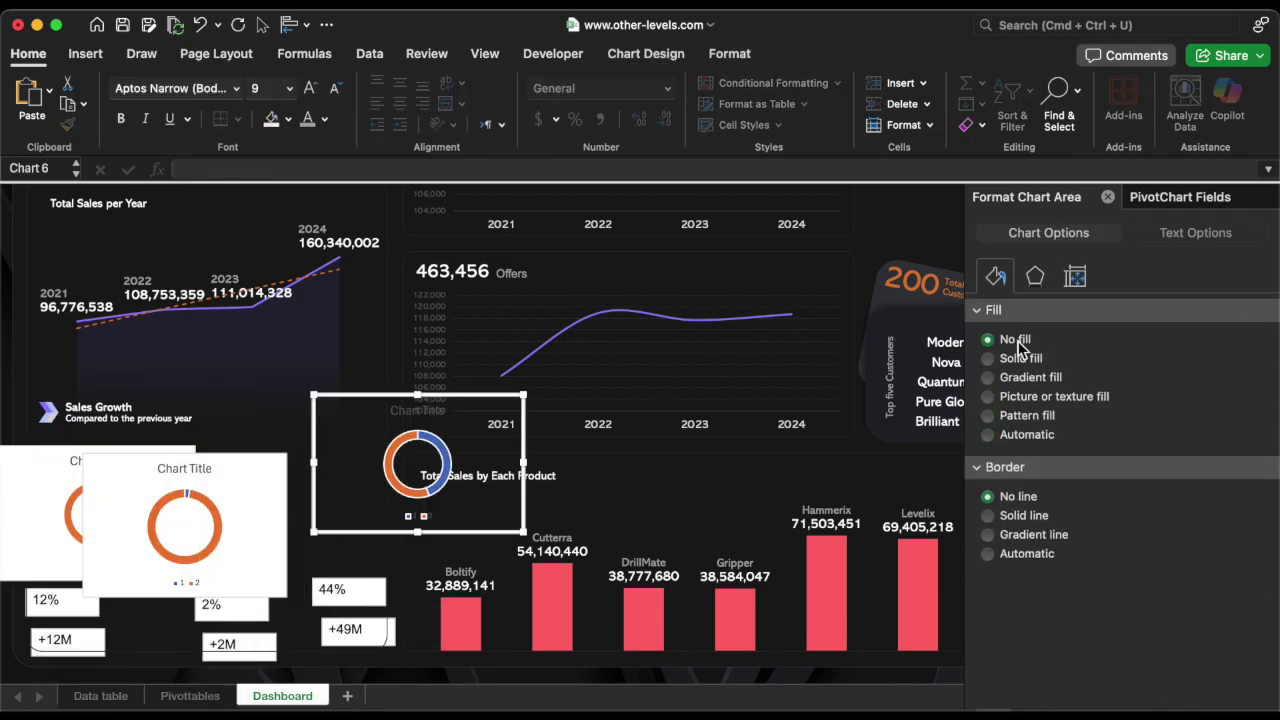
{"action": "left_click", "coordinate": [422, 414]}
{"action": "key", "text": "Delete"}
{"action": "left_click", "coordinate": [420, 514]}
{"action": "key", "text": "Delete"}
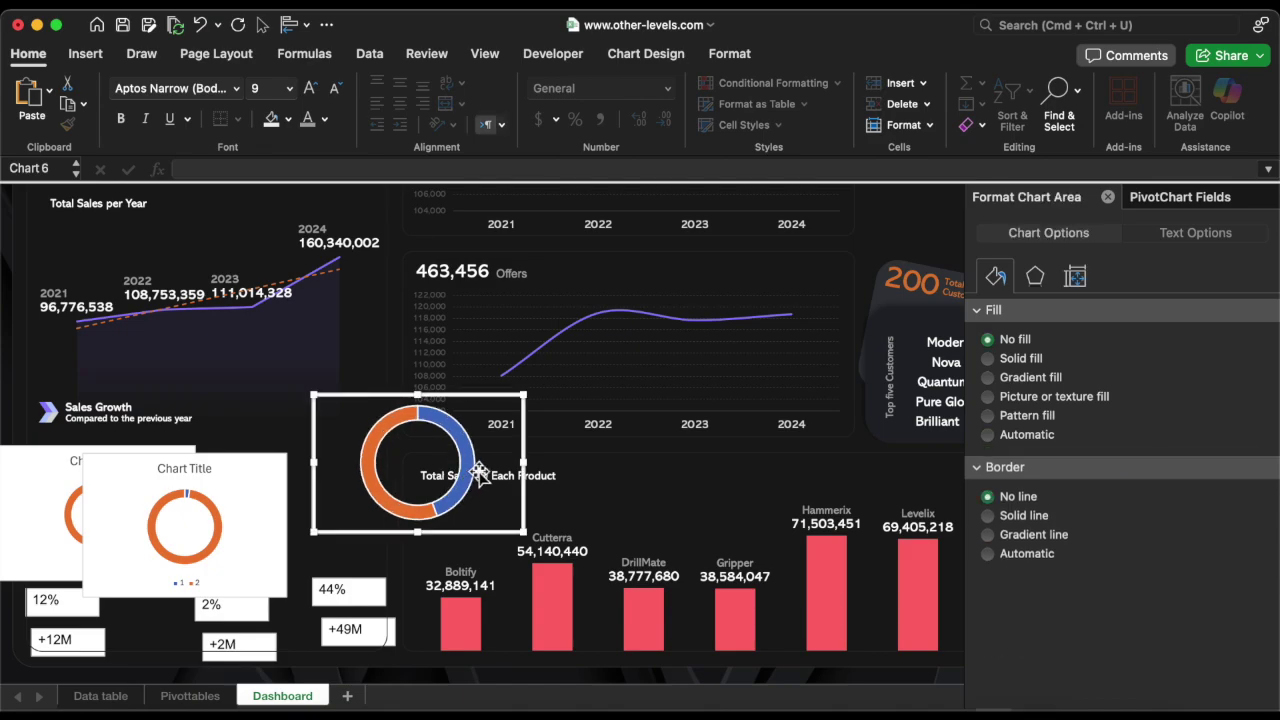
{"action": "left_click_drag", "start_coordinate": [440, 428], "coordinate": [360, 451]}
- Repeat the same transparent, title-free formatting on the middle and left donut charts
{"action": "left_click", "coordinate": [180, 589]}
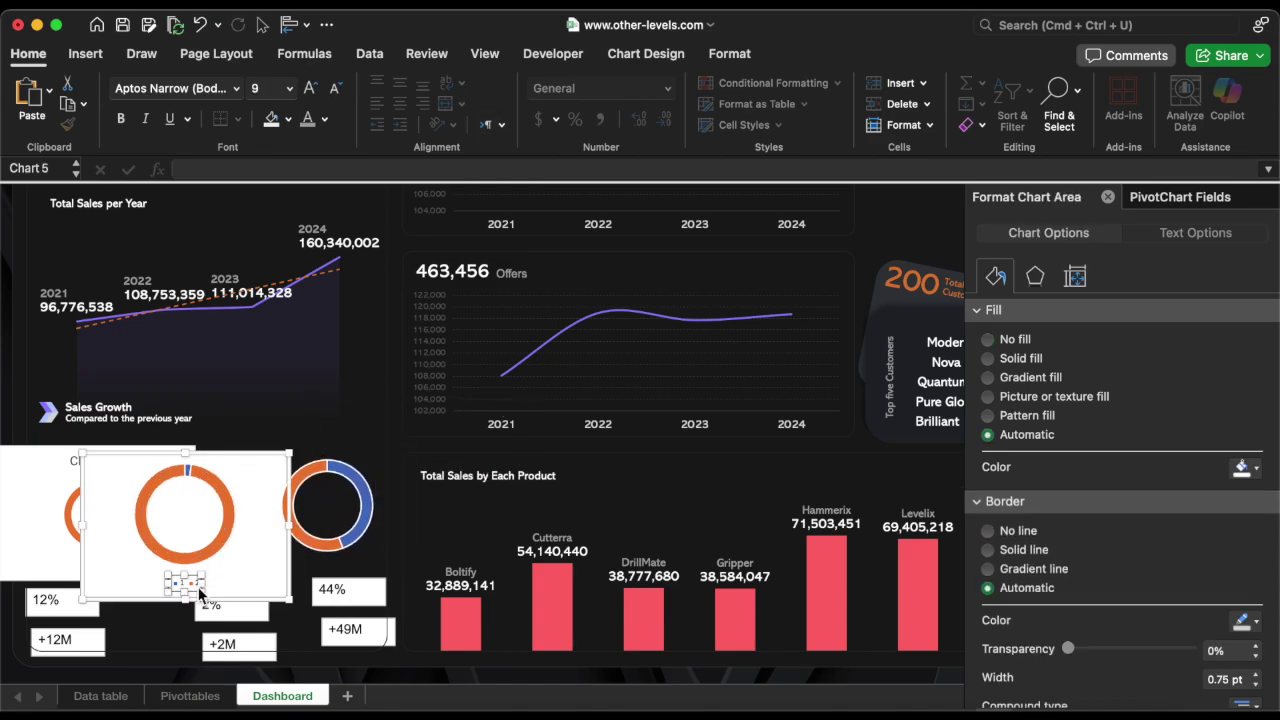
{"action": "key", "text": "super+y"}
{"action": "left_click", "coordinate": [109, 557]}
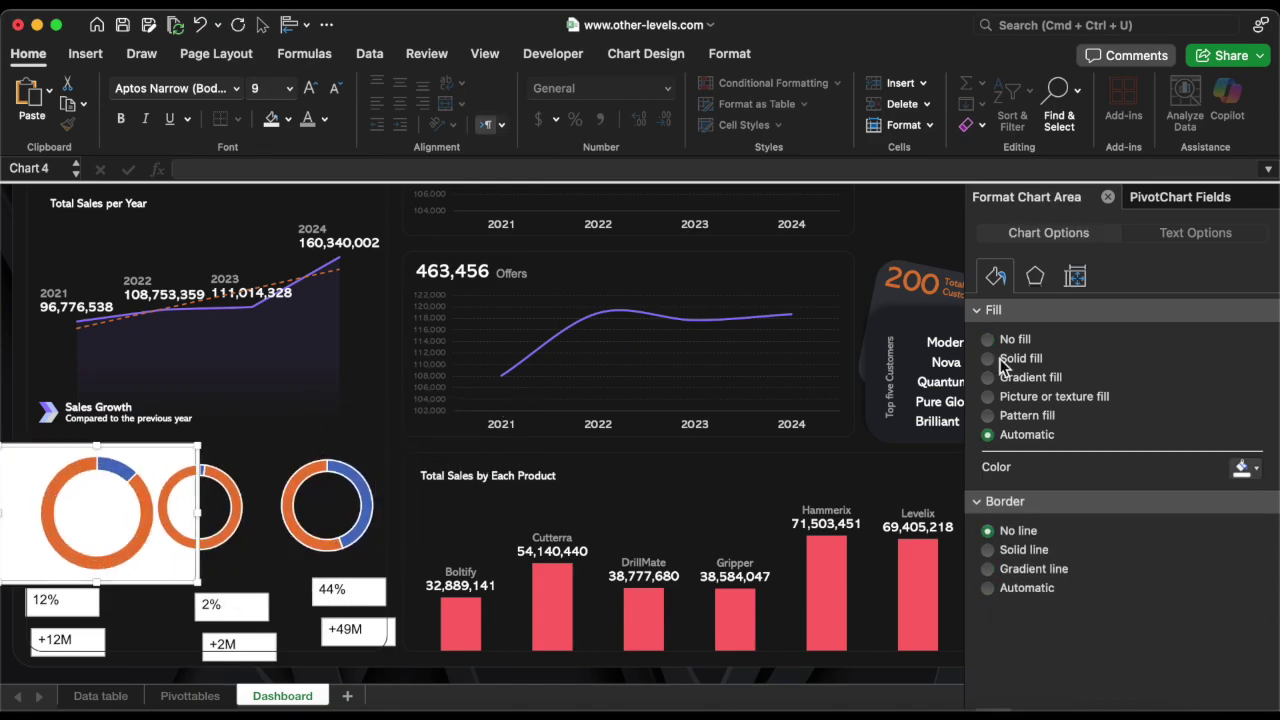
{"action": "key", "text": "super+y"}
- Enlarge the third donut's hole to 84% and make its blue slice green with no outline
{"action": "left_click", "coordinate": [348, 478]}
{"action": "left_click", "coordinate": [346, 472]}
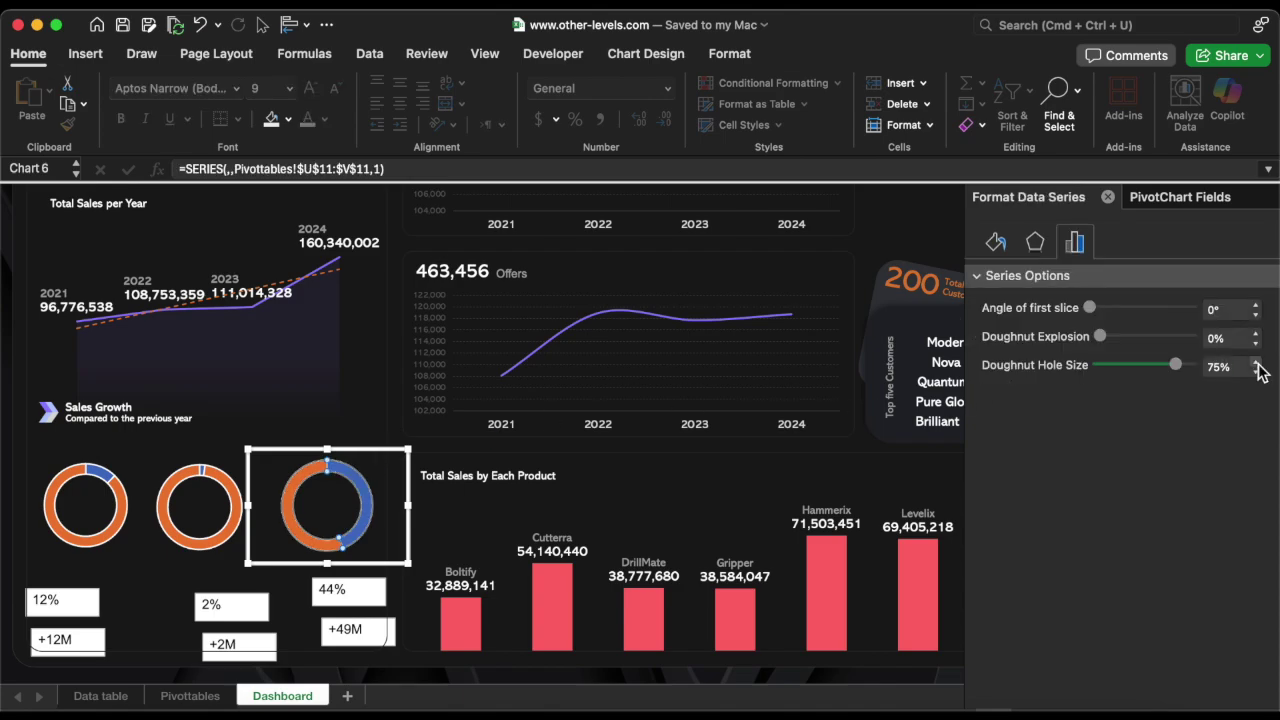
{"action": "left_click", "coordinate": [1256, 362]}
{"action": "left_click", "coordinate": [351, 476]}
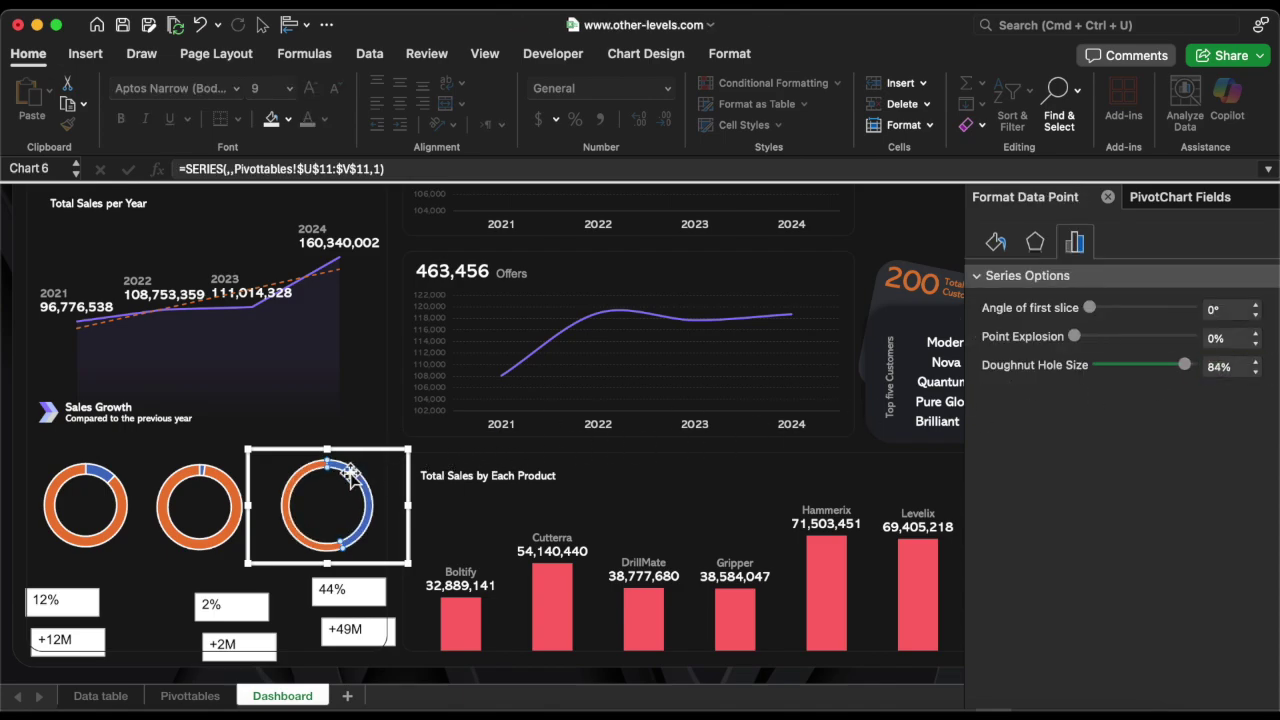
{"action": "left_click", "coordinate": [996, 243]}
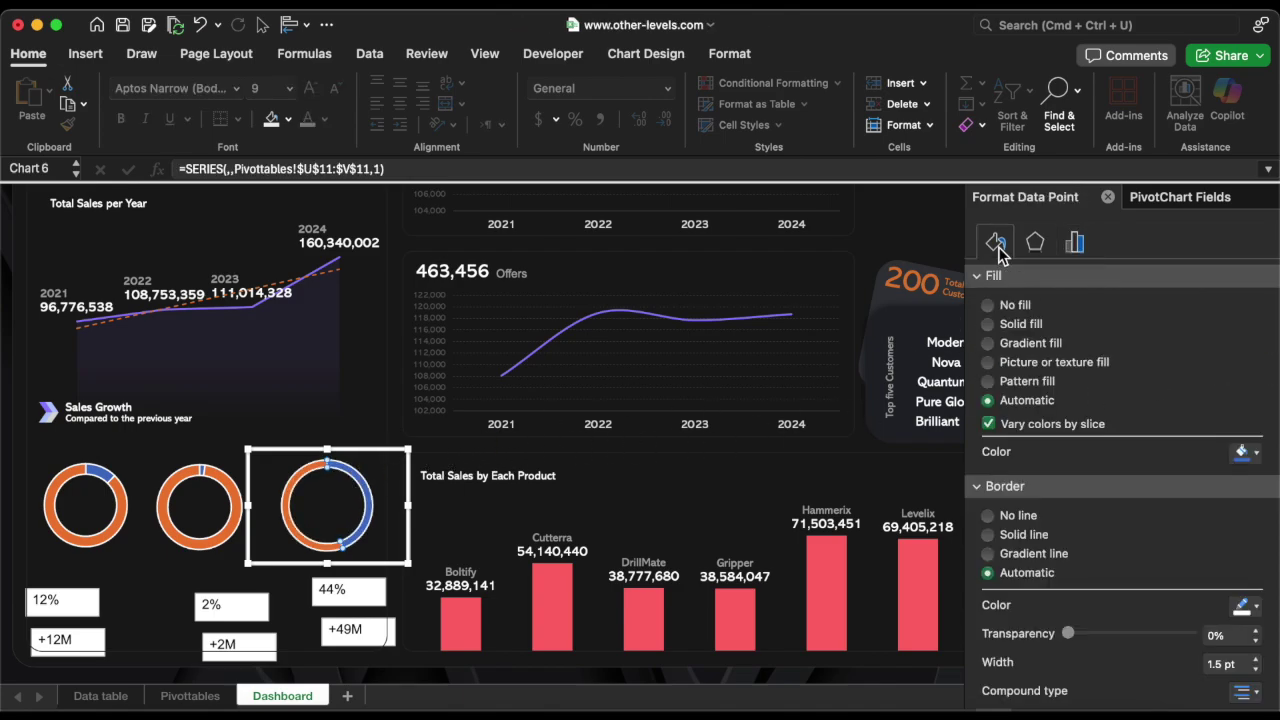
{"action": "left_click", "coordinate": [1245, 452]}
{"action": "left_click", "coordinate": [1246, 391]}
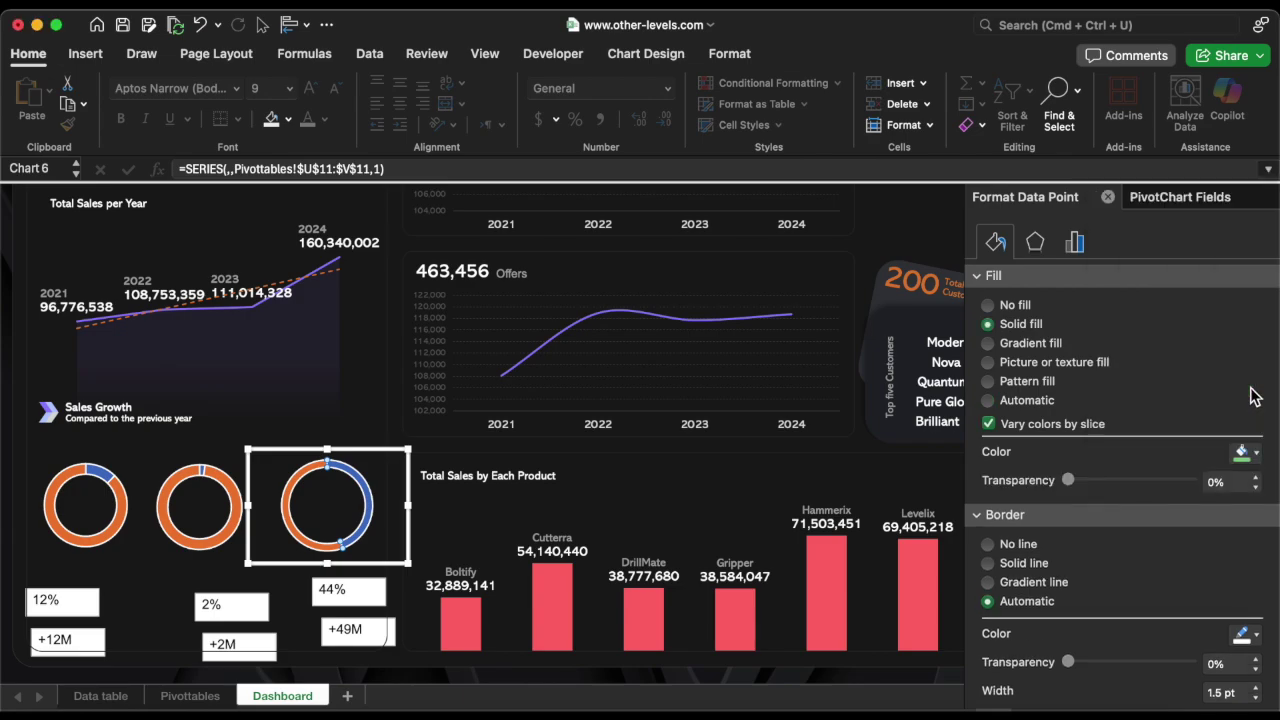
{"action": "left_click", "coordinate": [1016, 548]}
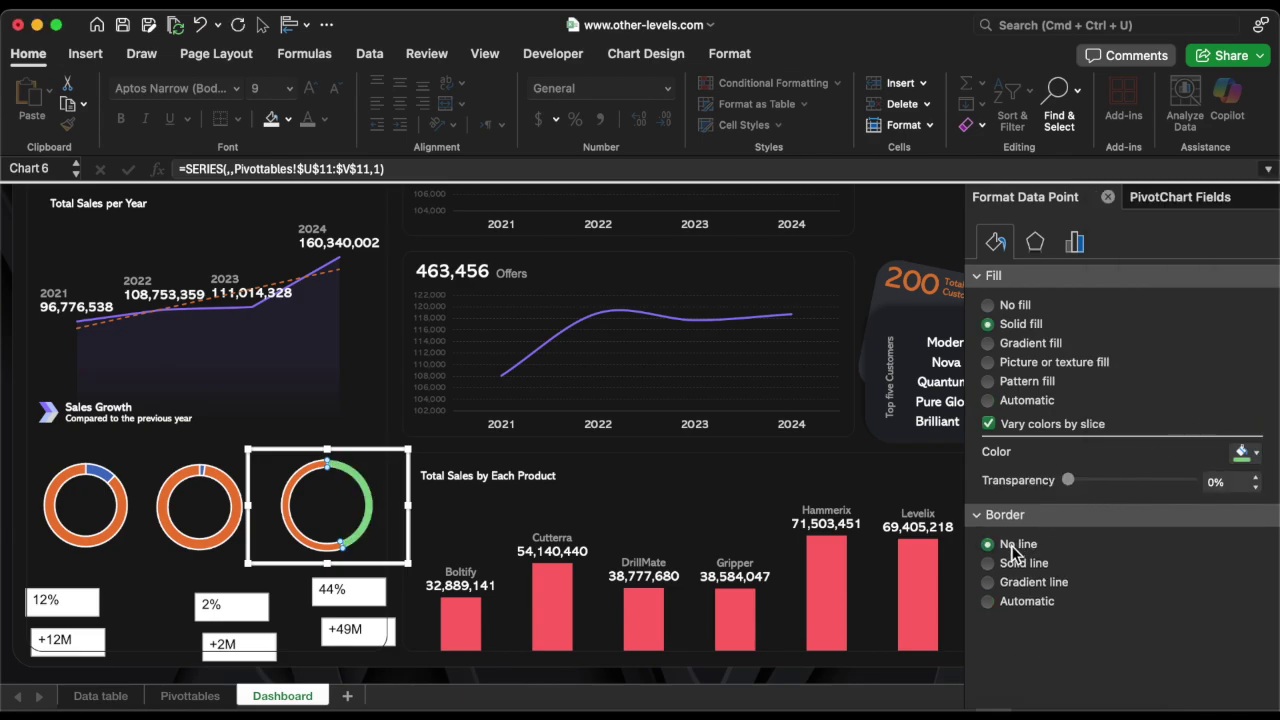
- Fill the orange slice dark grey 262626 without outline and shrink the chart
{"action": "left_click", "coordinate": [320, 472]}
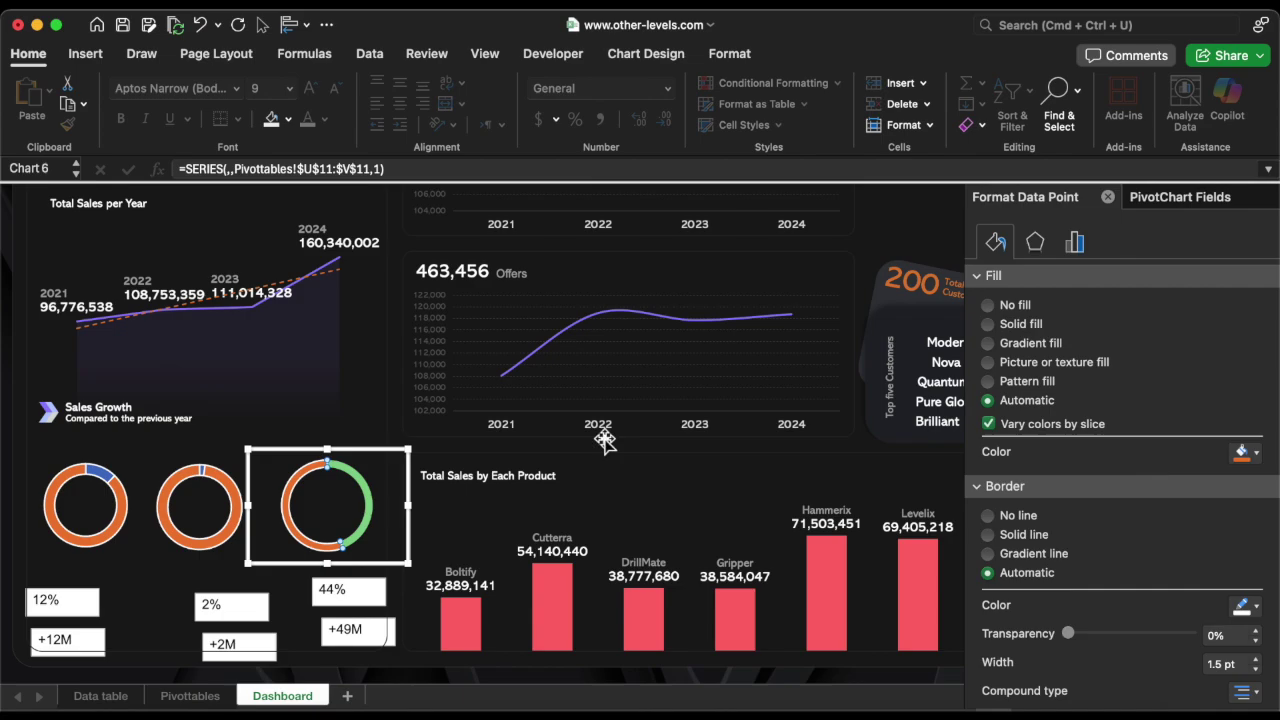
{"action": "left_click", "coordinate": [1243, 452]}
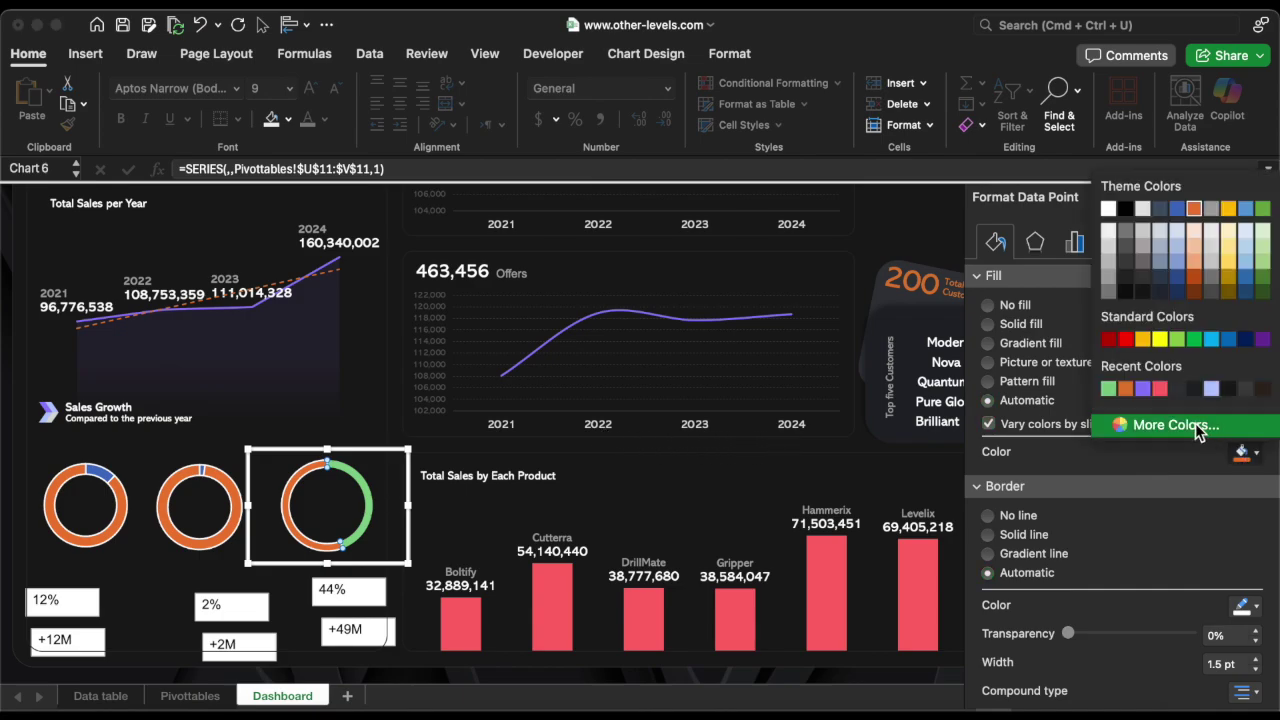
{"action": "left_click", "coordinate": [1172, 426]}
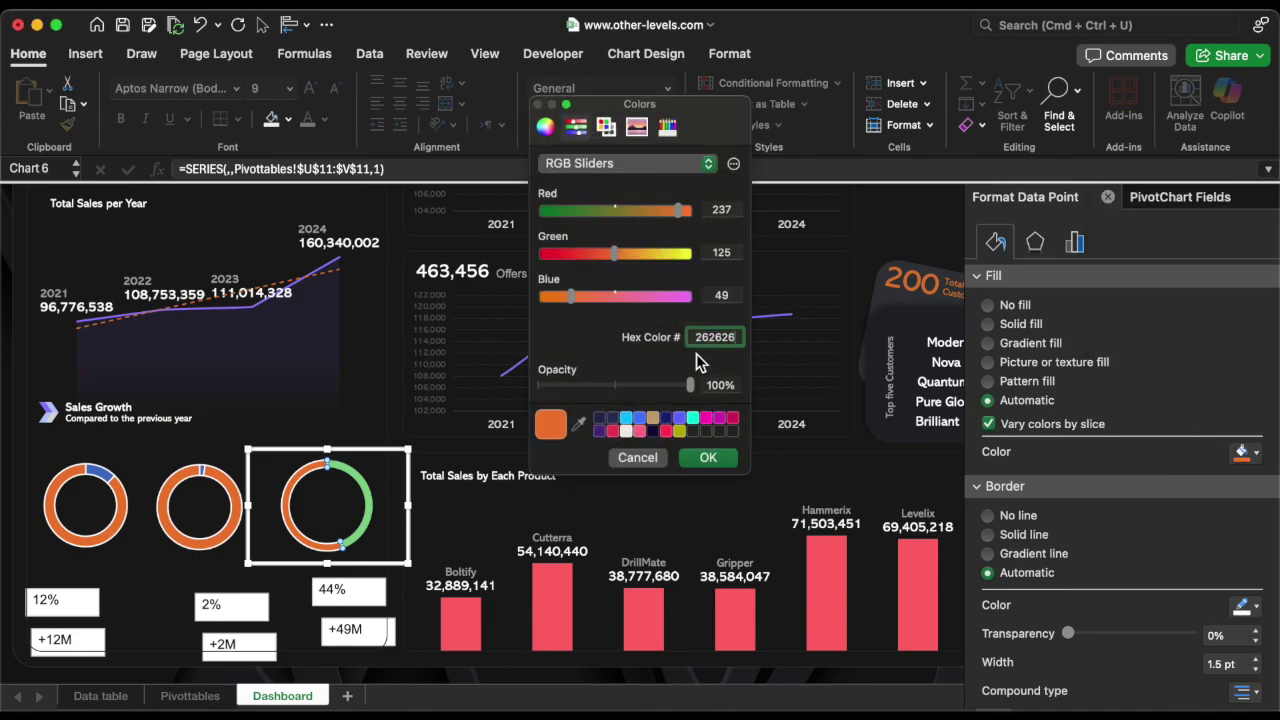
{"action": "left_click", "coordinate": [725, 457]}
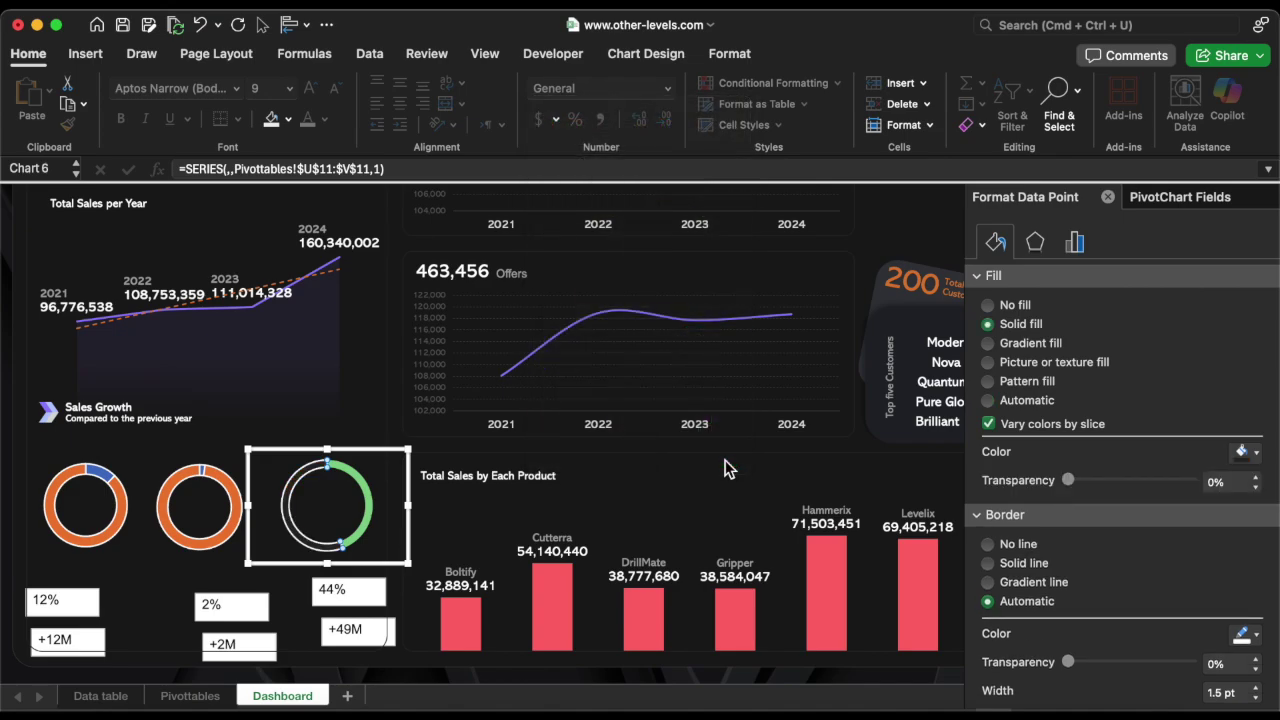
{"action": "left_click", "coordinate": [1007, 547]}
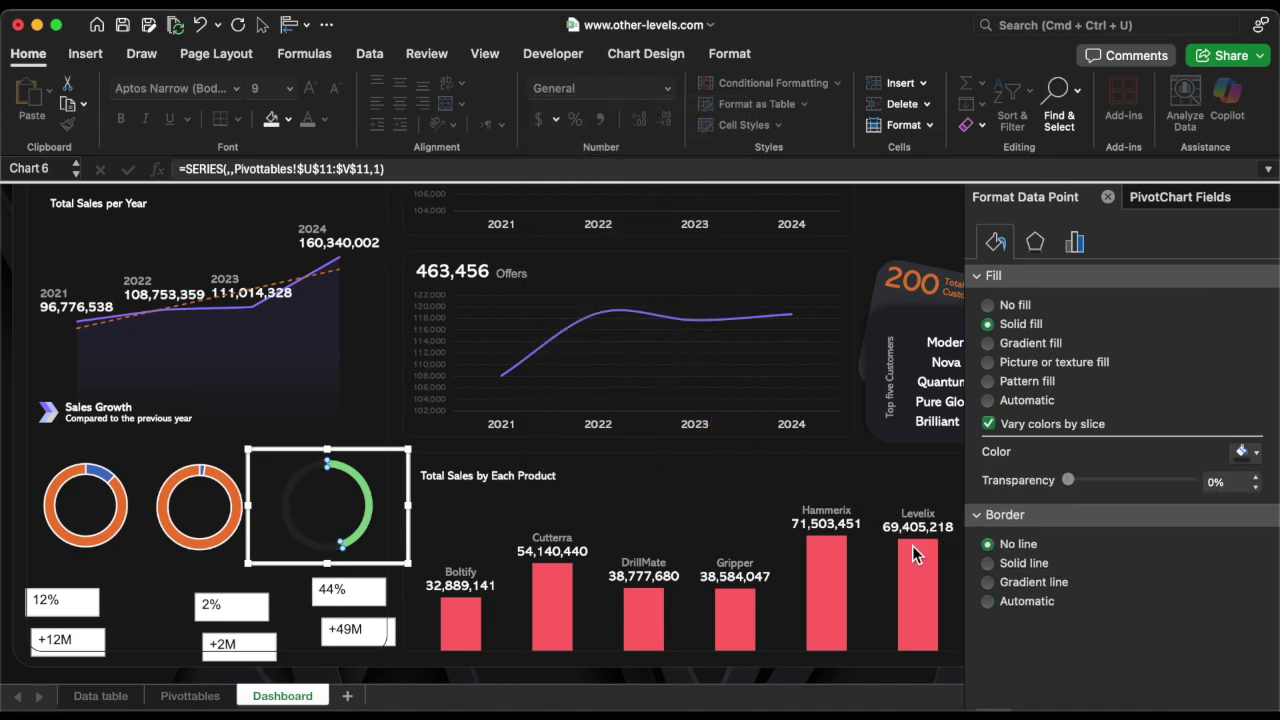
{"action": "left_click_drag", "start_coordinate": [410, 455], "coordinate": [365, 457]}
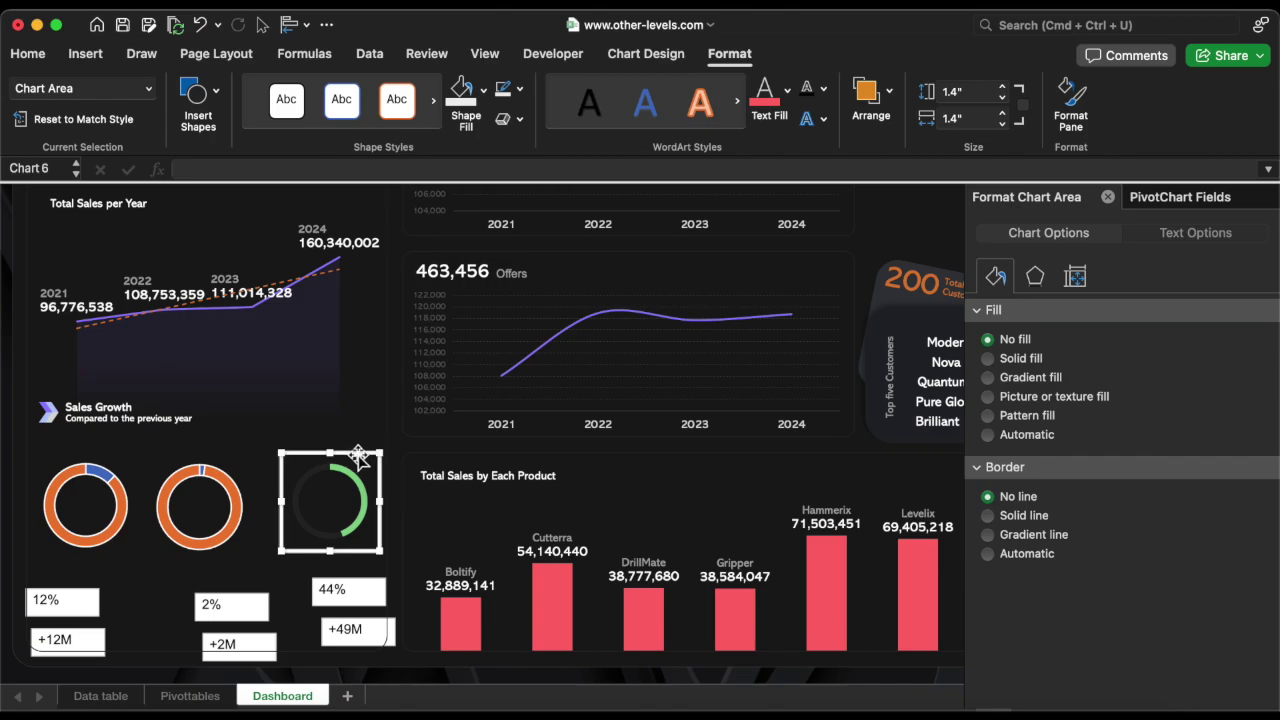
- Save the styled donut chart as a template named 'Pie Chart'
{"action": "right_click", "coordinate": [356, 455]}
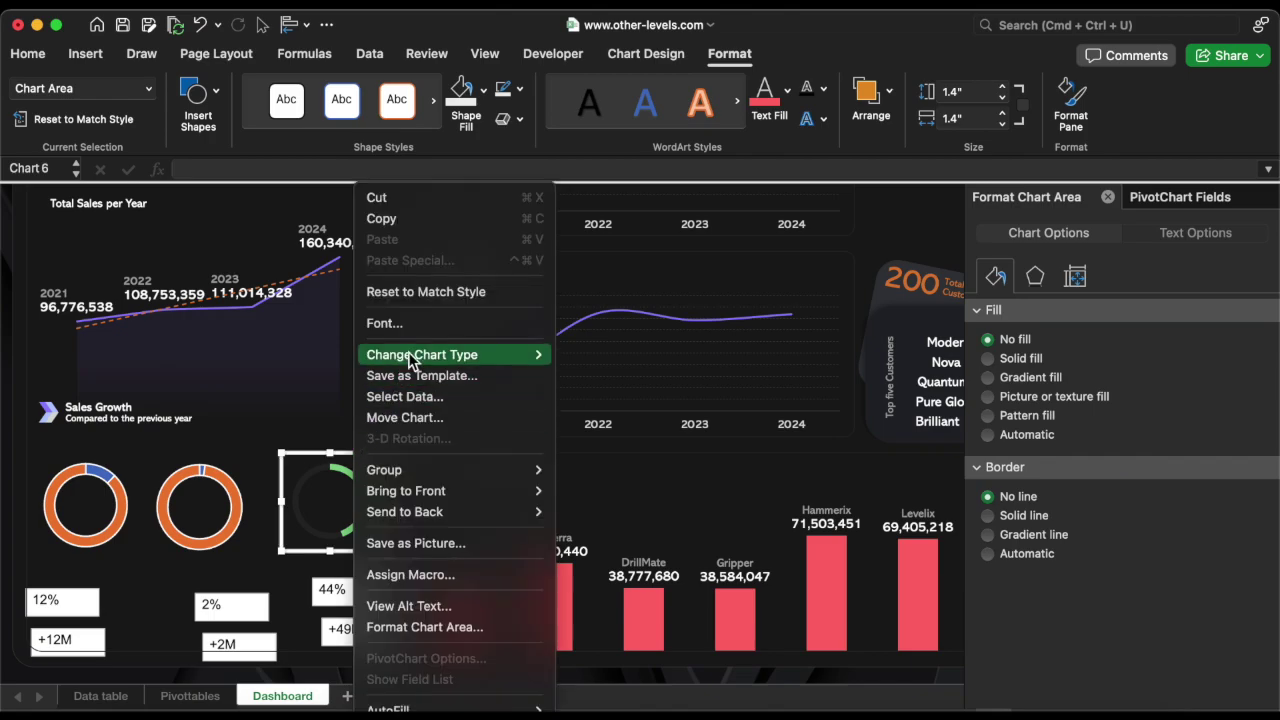
{"action": "left_click", "coordinate": [425, 376]}
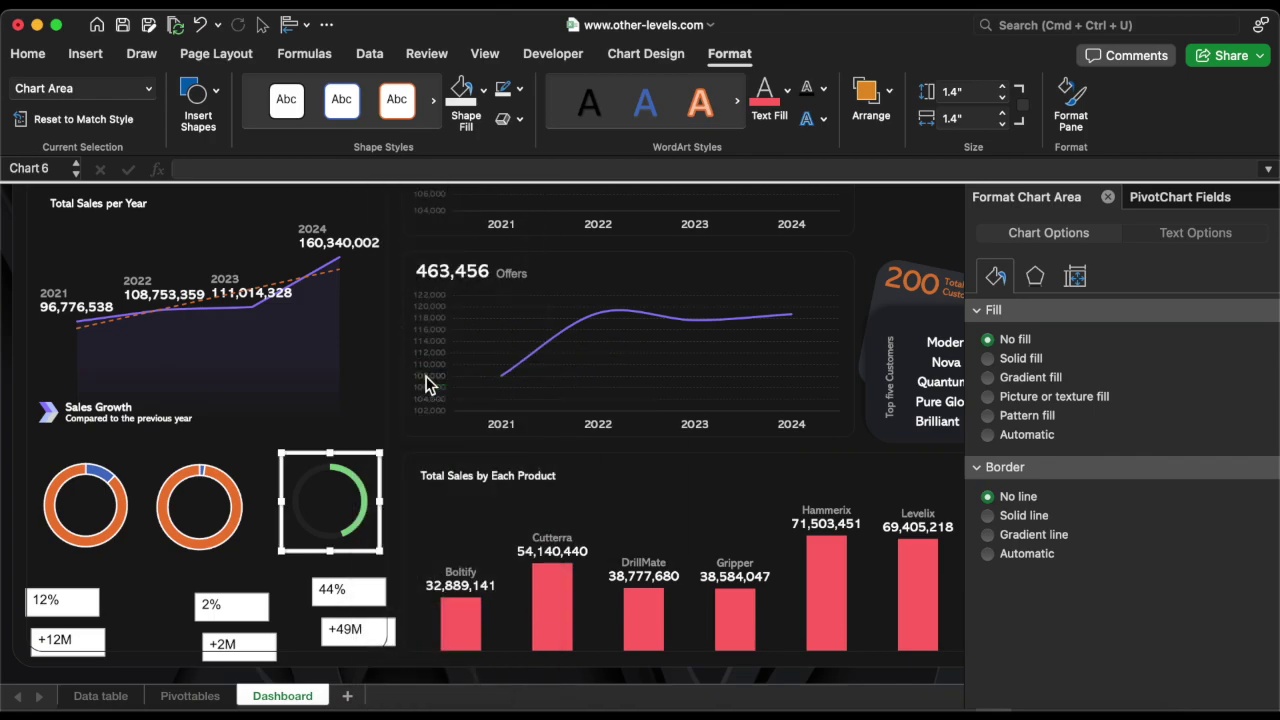
{"action": "type", "text": "P"}
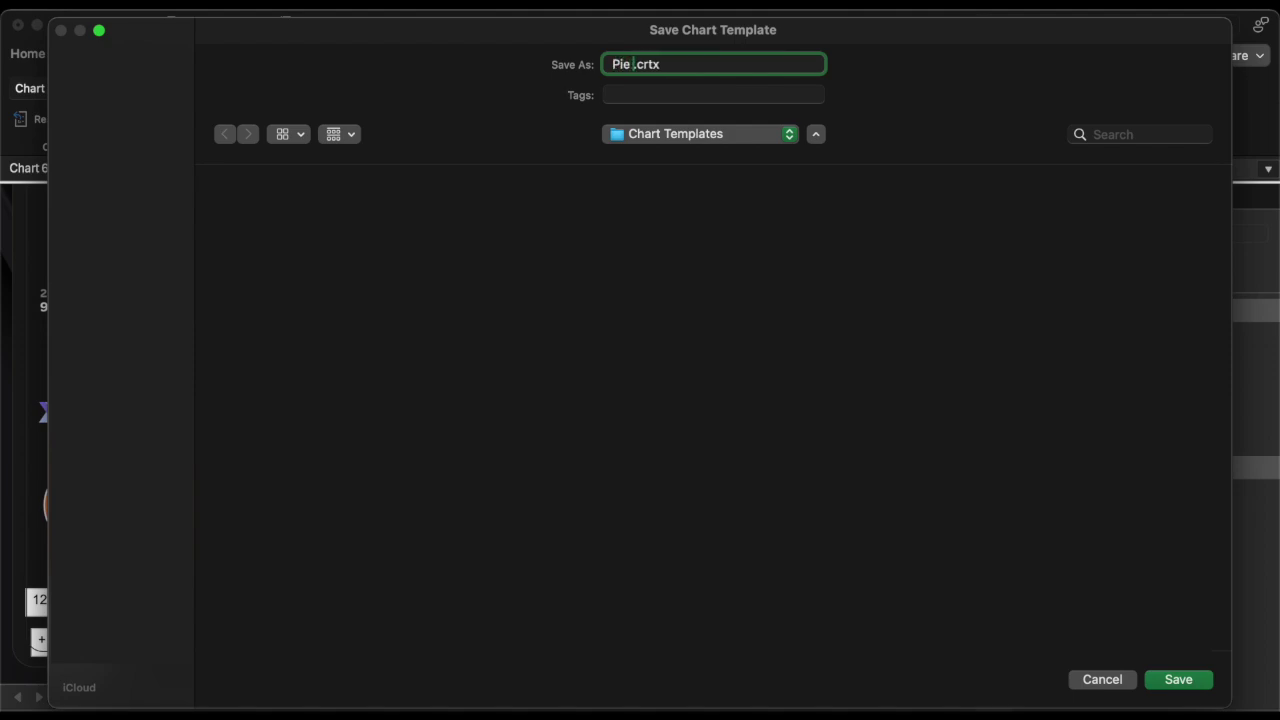
{"action": "type", "text": "ie Chart"}
{"action": "key", "text": "Return"}
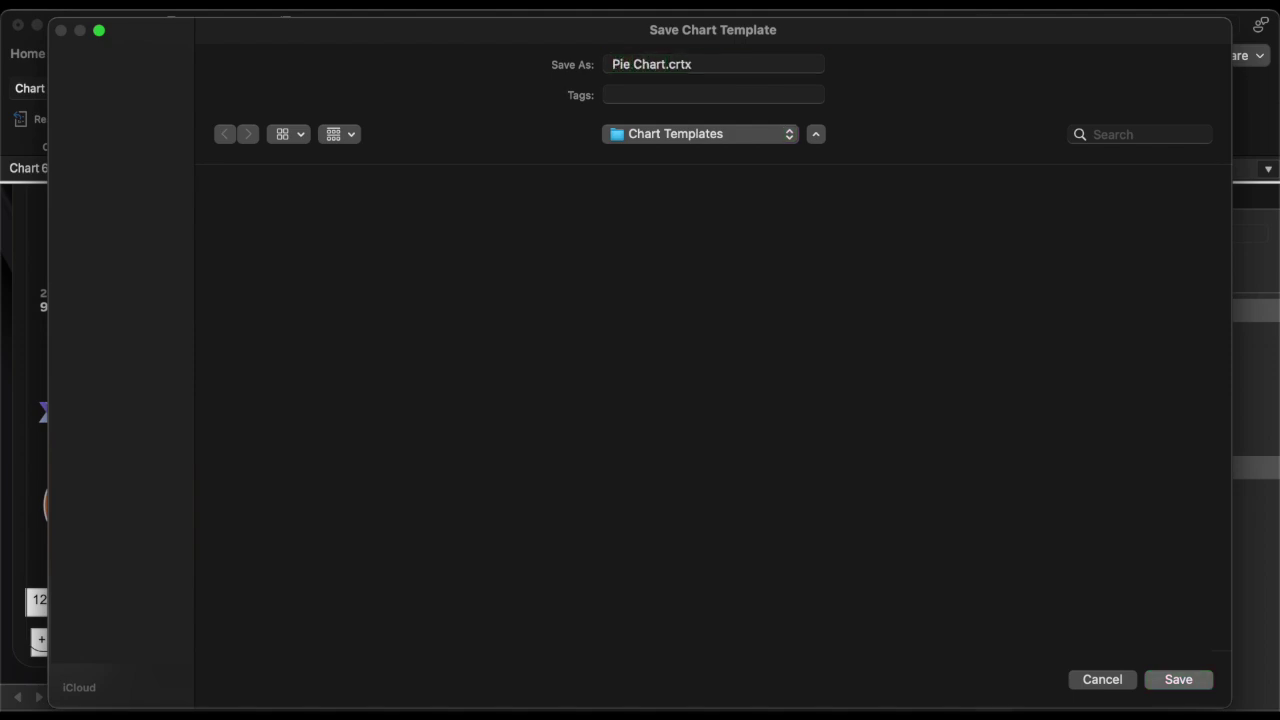
- Apply the Pie Chart template to the middle donut chart
{"action": "right_click", "coordinate": [231, 472]}
{"action": "mouse_move", "coordinate": [330, 357]}
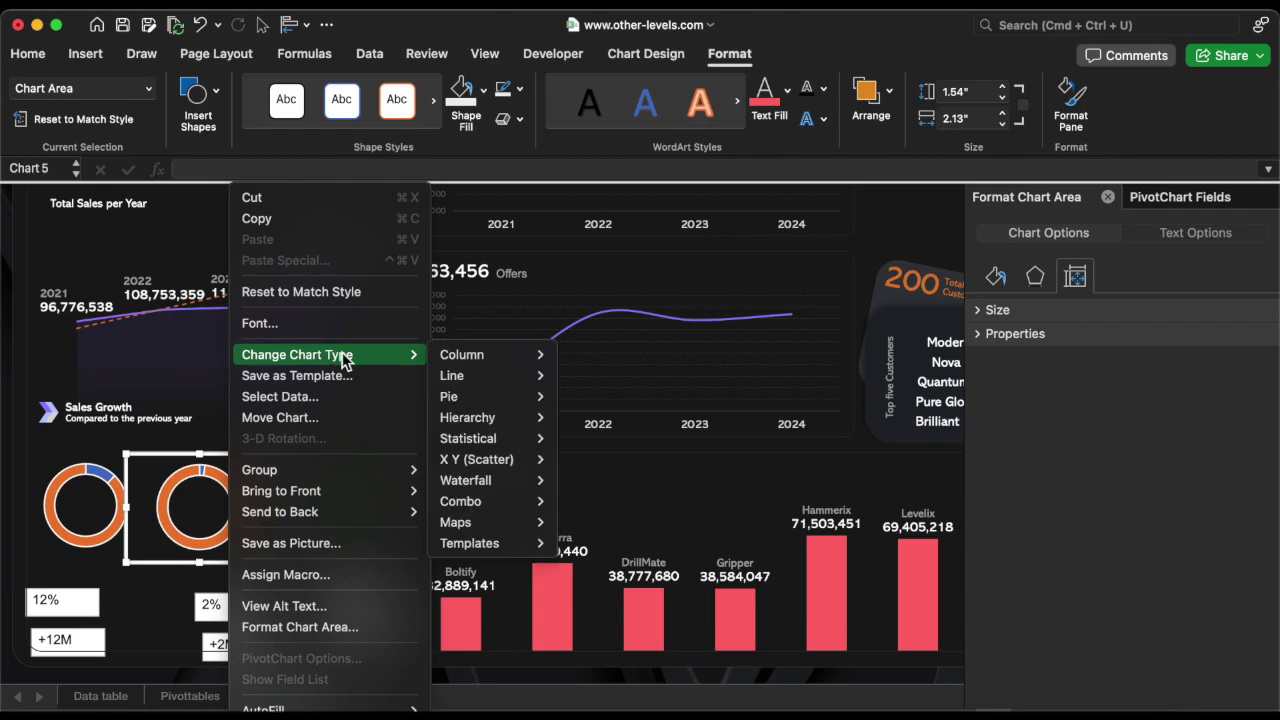
{"action": "mouse_move", "coordinate": [470, 543]}
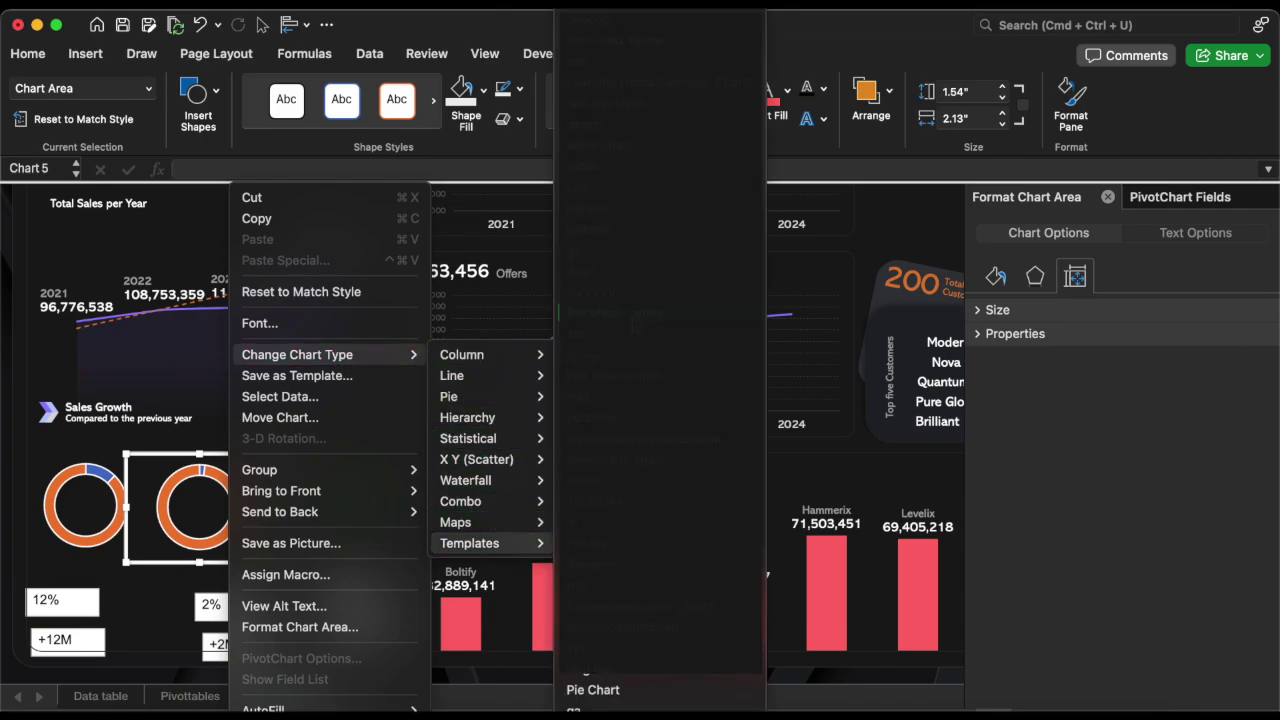
{"action": "left_click", "coordinate": [668, 690]}
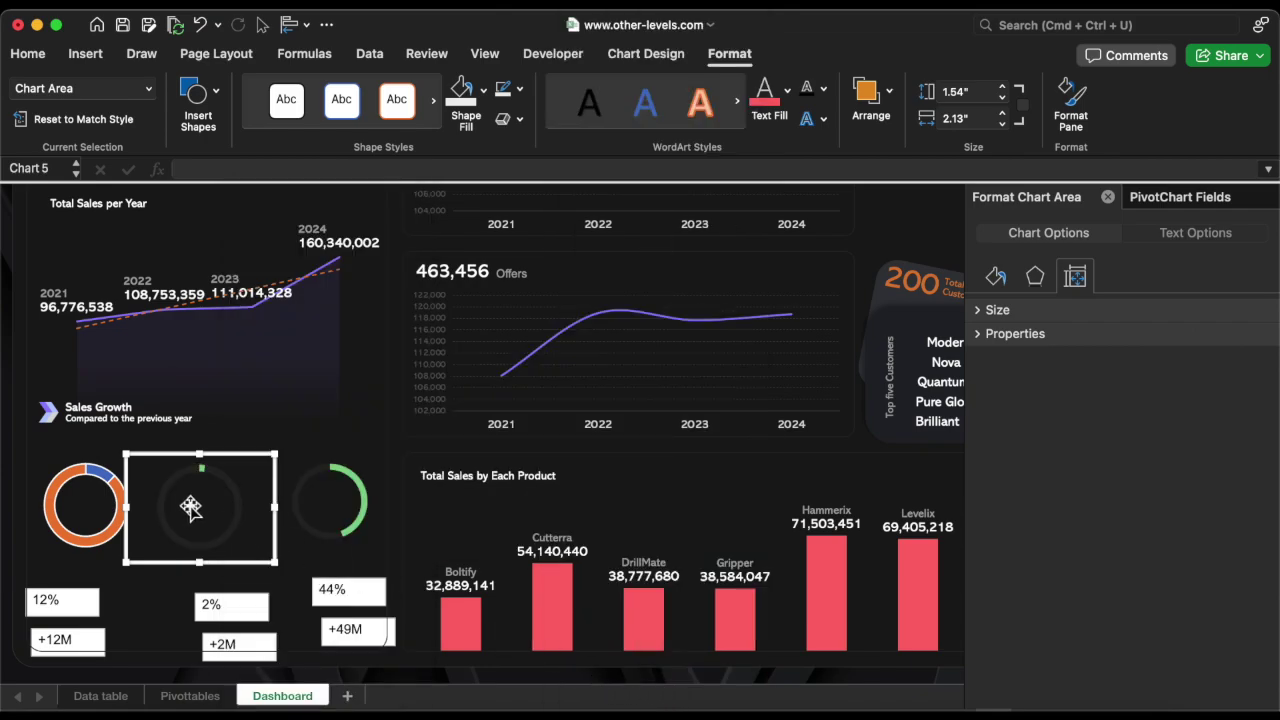
- Resize the left donut chart to 1.4 by 1.5 inches
{"action": "right_click", "coordinate": [112, 486]}
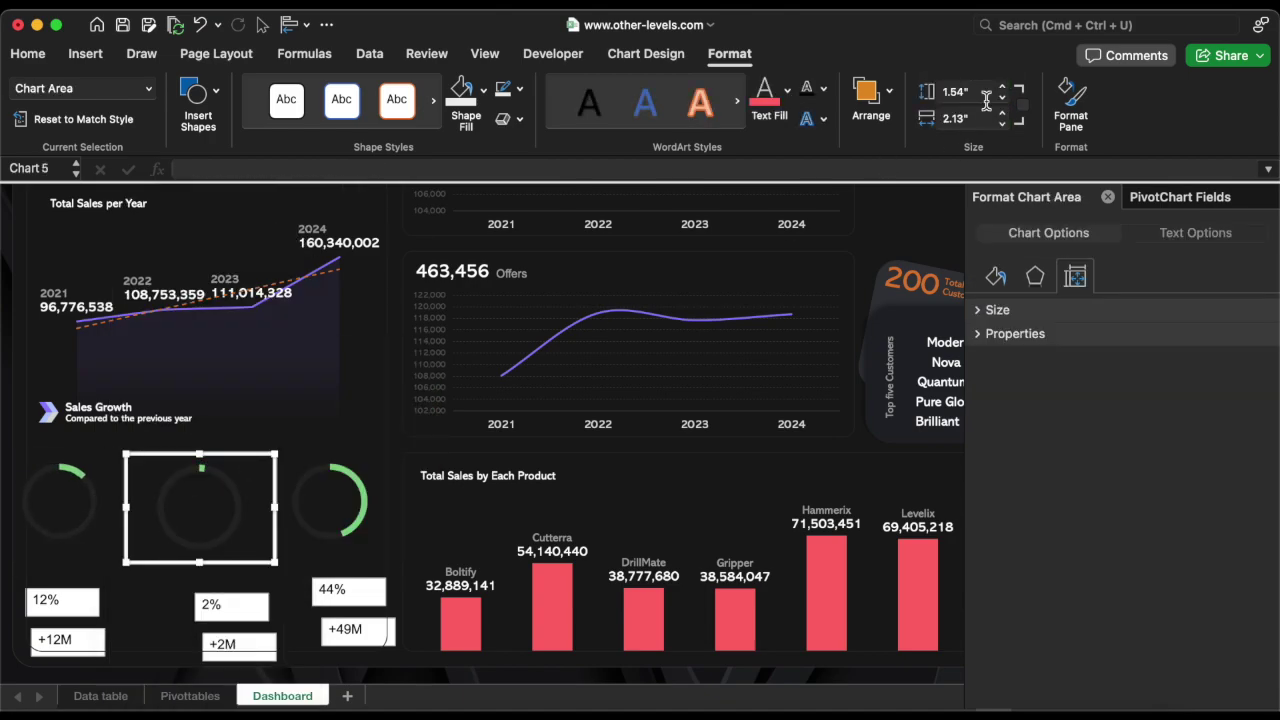
{"action": "triple_click", "coordinate": [986, 101]}
{"action": "type", "text": "1.4"}
{"action": "key", "text": "Tab"}
{"action": "type", "text": "1.5"}
{"action": "key", "text": "Return"}
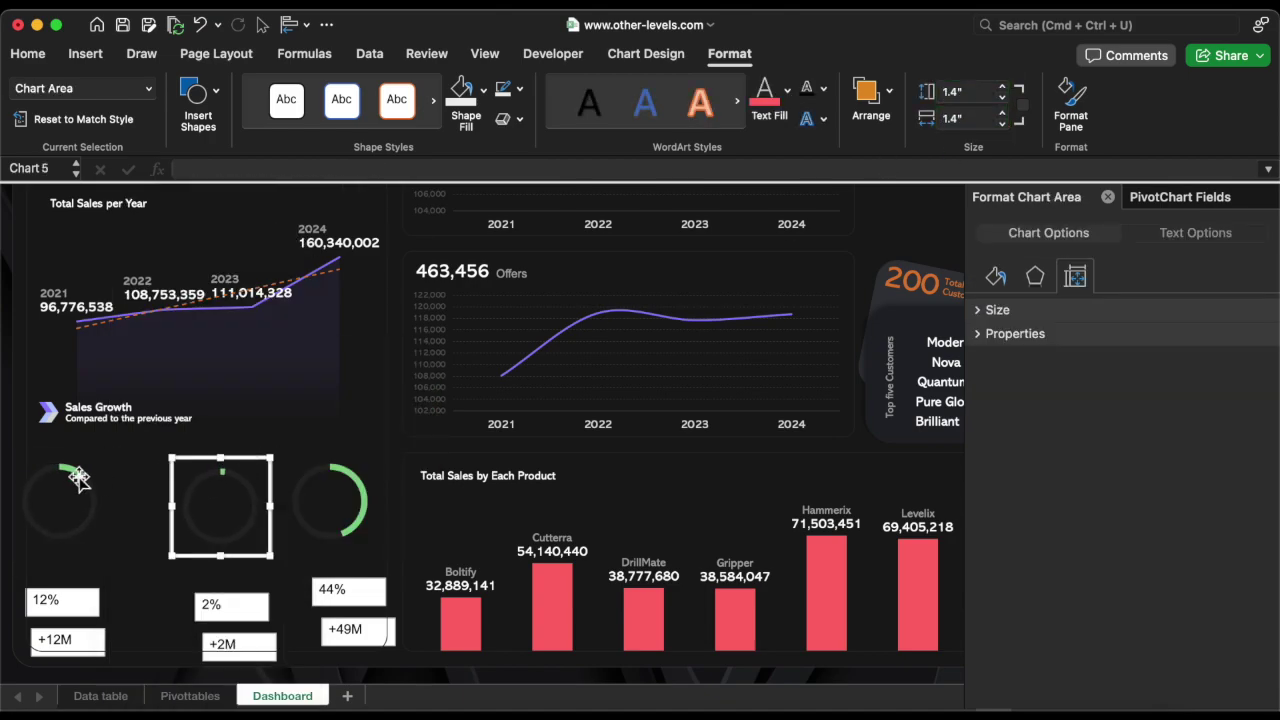
- Draw a vertical line from the 2024 point on the year chart down to the third donut
{"action": "left_click", "coordinate": [60, 500], "text": "shift"}
{"action": "left_click", "coordinate": [330, 500], "text": "shift"}
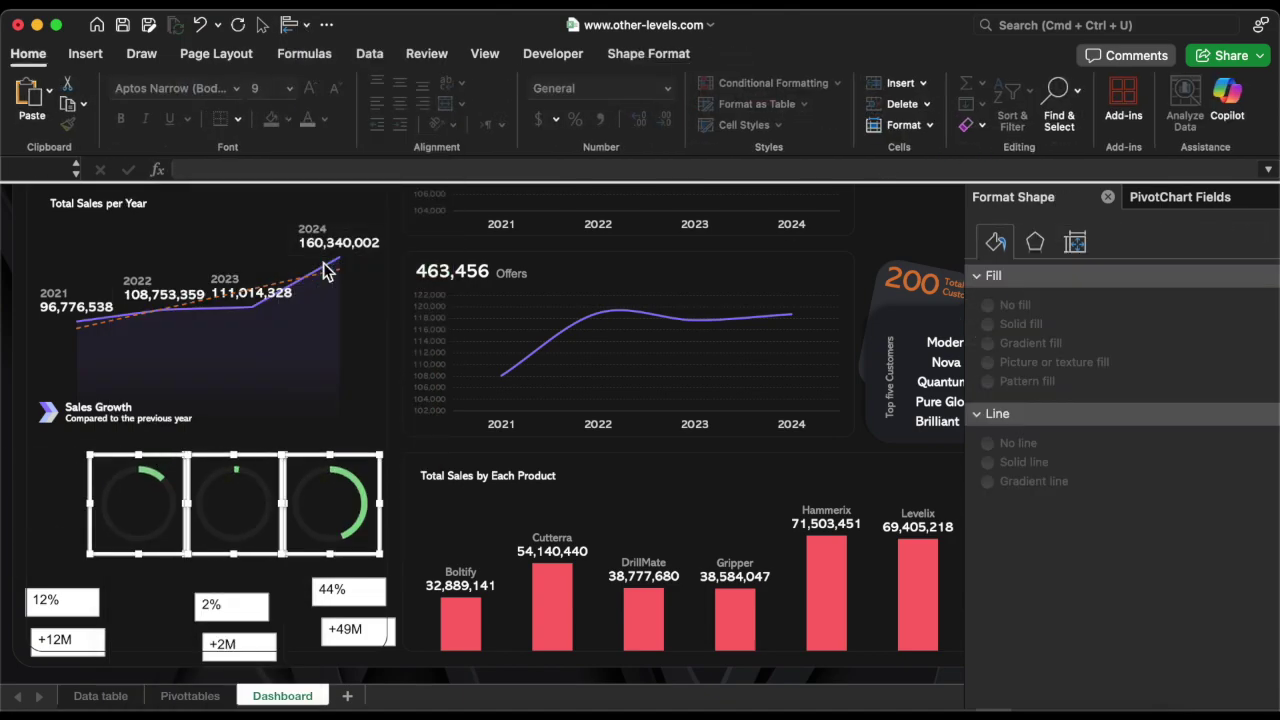
{"action": "left_click", "coordinate": [85, 53]}
{"action": "left_click", "coordinate": [318, 105]}
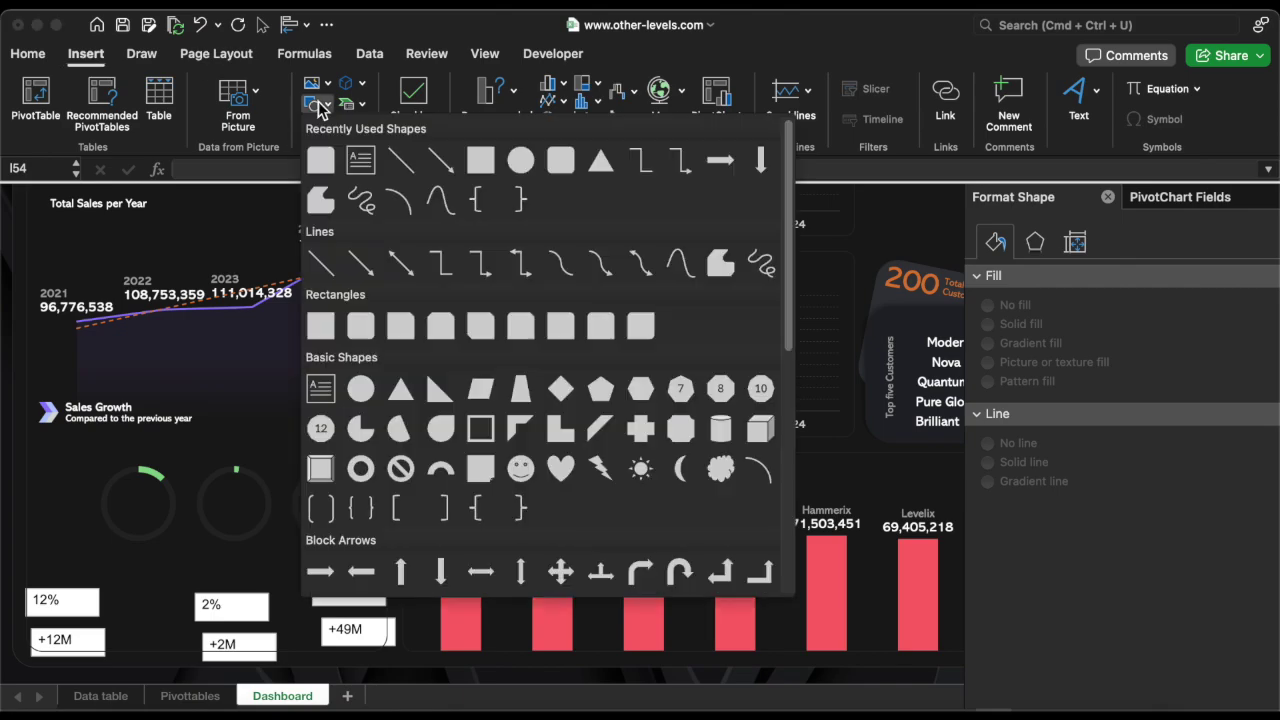
{"action": "left_click", "coordinate": [404, 161]}
{"action": "left_click_drag", "start_coordinate": [339, 300], "coordinate": [339, 466]}
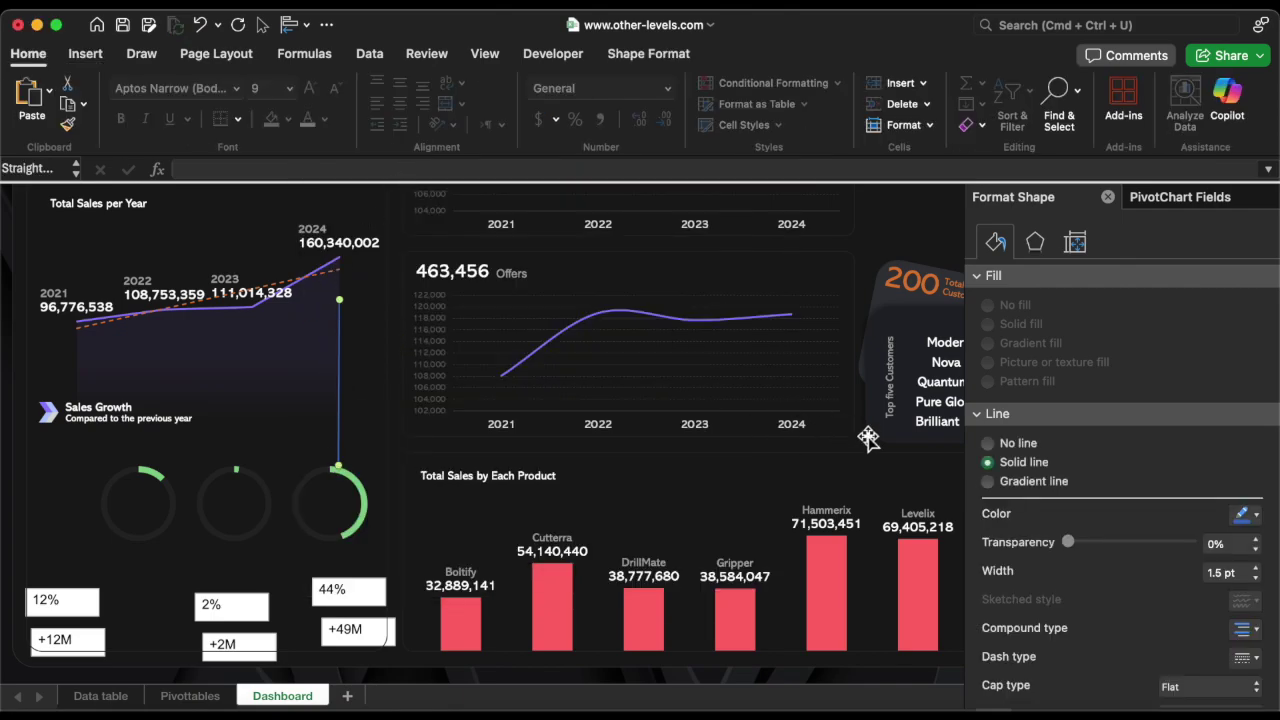
- Give the line a gradient with a light green start stop and a green end stop
{"action": "left_click", "coordinate": [1009, 483]}
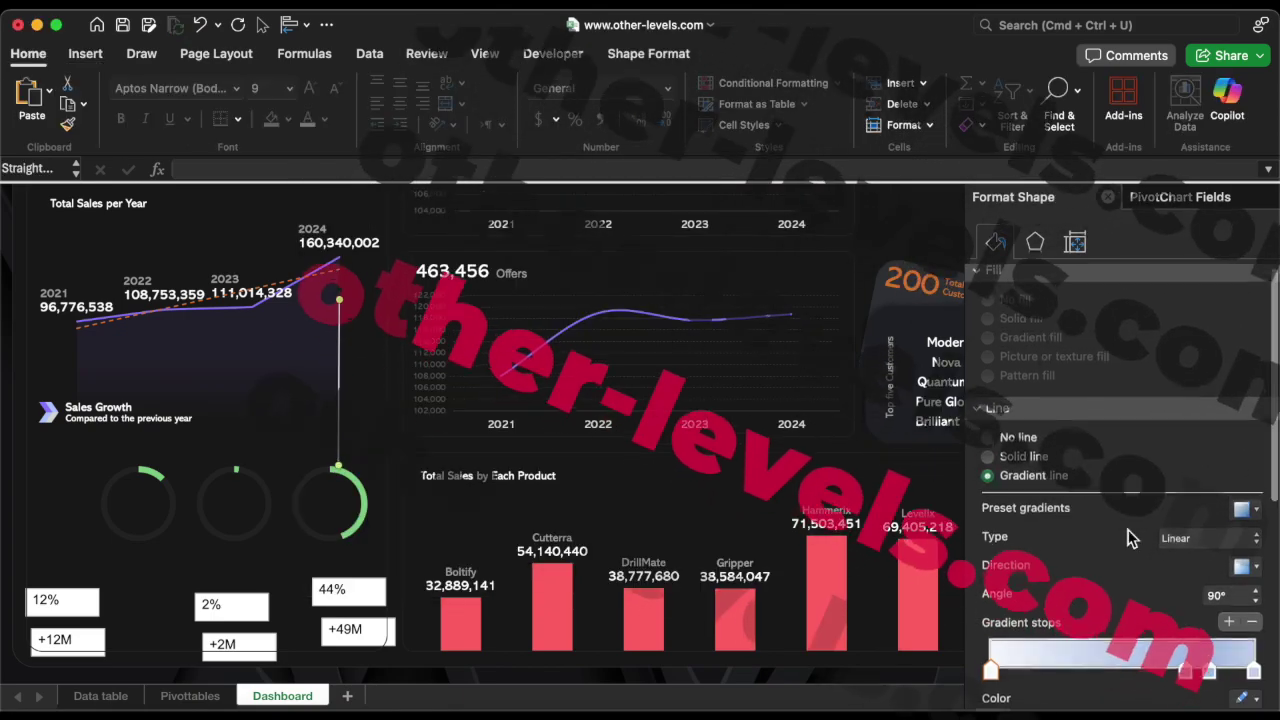
{"action": "scroll", "coordinate": [1236, 533], "scroll_direction": "down", "scroll_amount": 2}
{"action": "left_click", "coordinate": [1230, 530]}
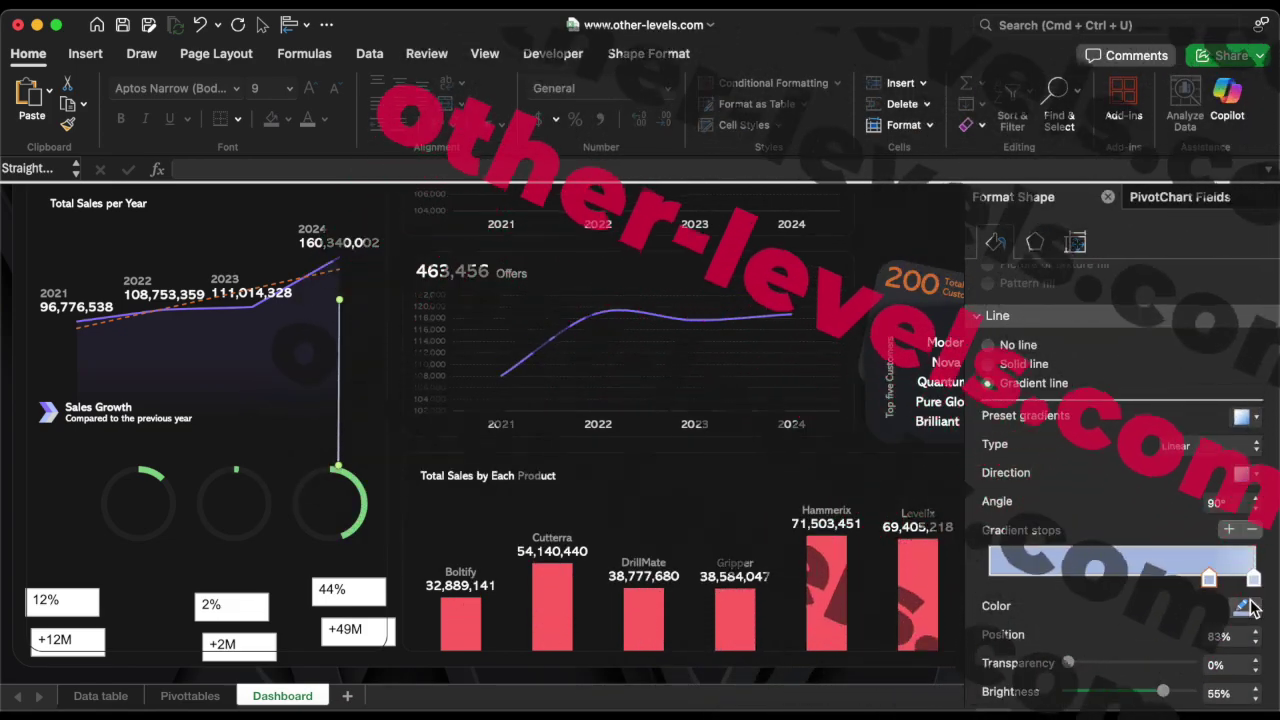
{"action": "left_click", "coordinate": [1240, 605]}
{"action": "left_click", "coordinate": [1125, 543]}
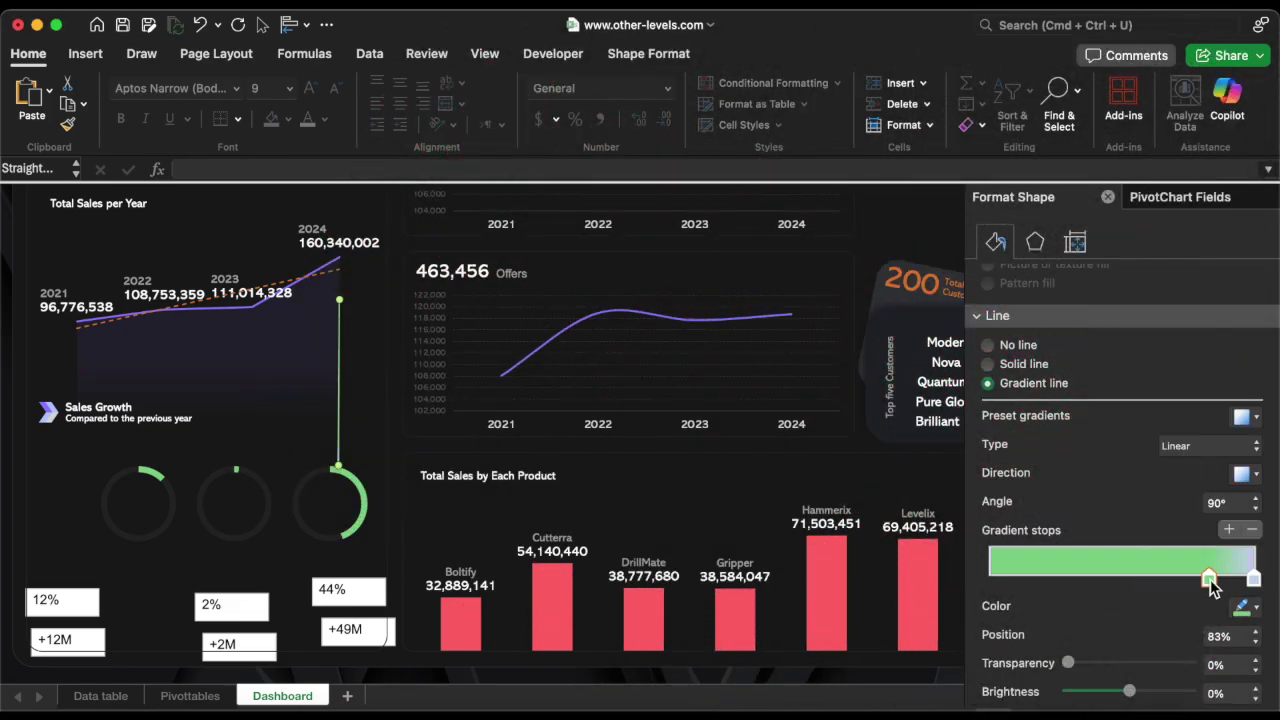
{"action": "left_click_drag", "start_coordinate": [1209, 580], "coordinate": [996, 585]}
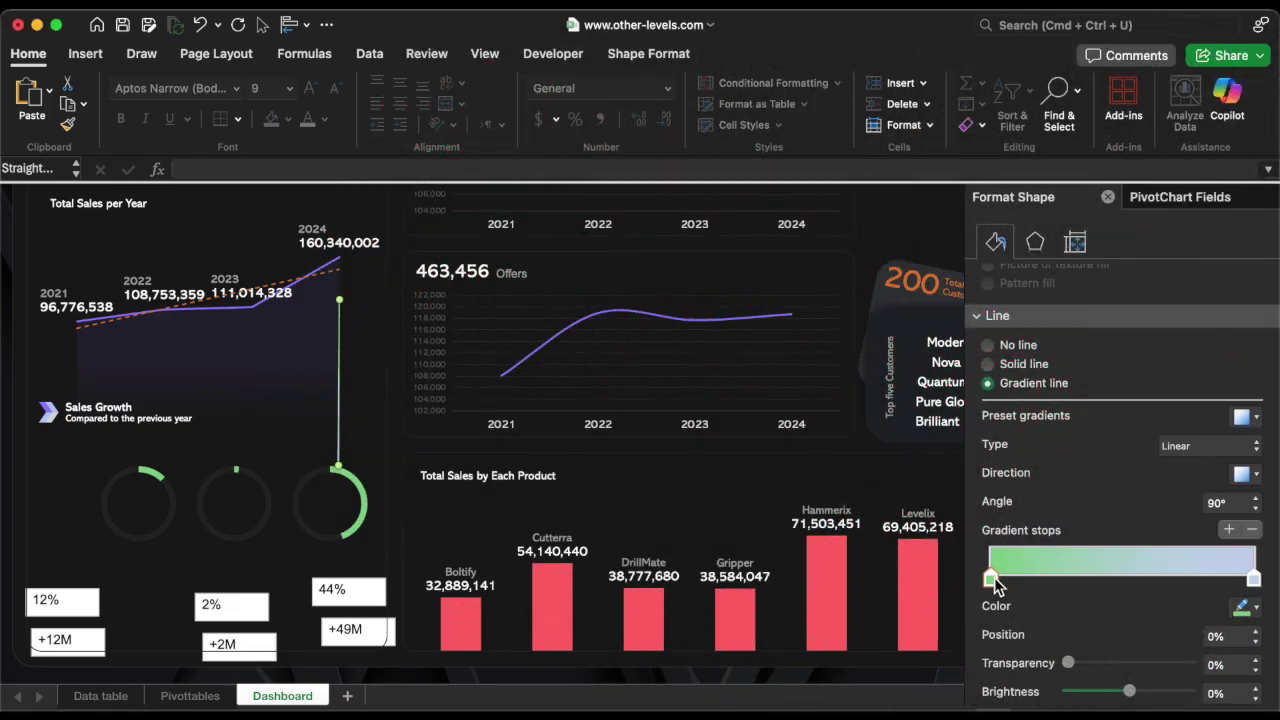
{"action": "left_click", "coordinate": [1254, 580]}
{"action": "left_click", "coordinate": [1244, 612]}
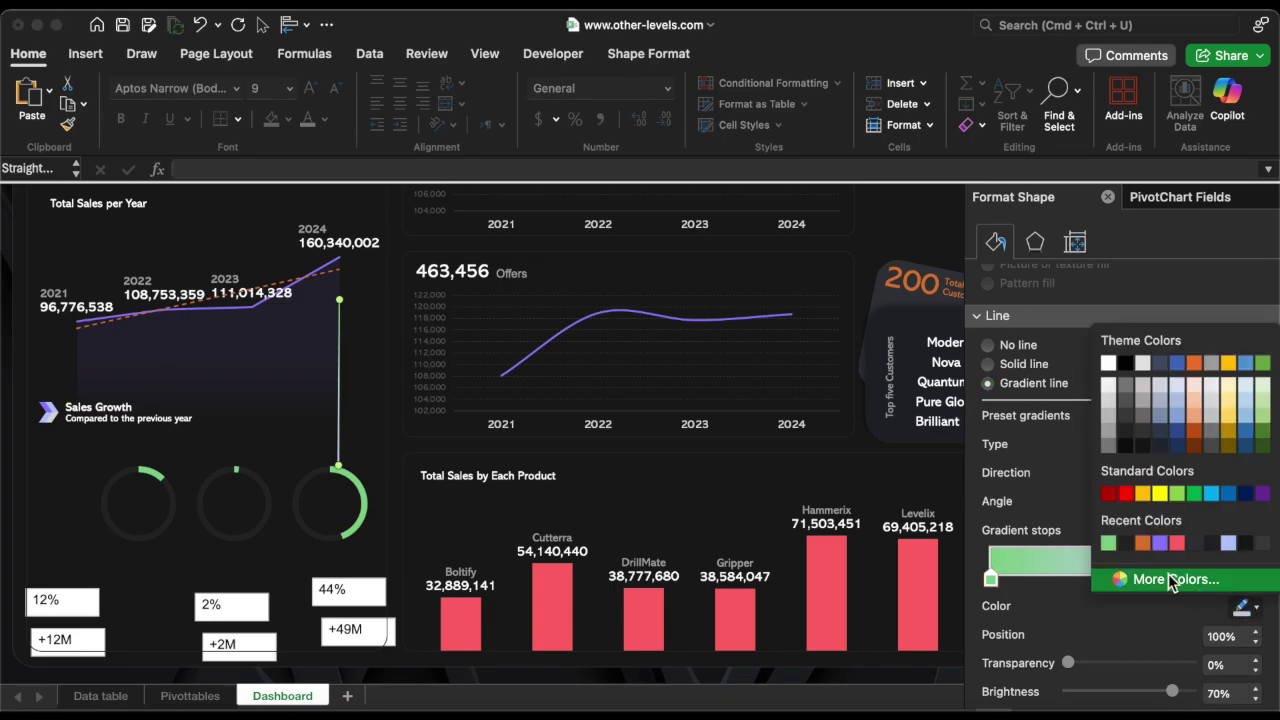
{"action": "left_click", "coordinate": [1110, 543]}
- Raise the transparency of both gradient ends, with the end stop at 71%
{"action": "scroll", "coordinate": [1012, 503], "scroll_direction": "down", "scroll_amount": 2}
{"action": "left_click", "coordinate": [991, 491]}
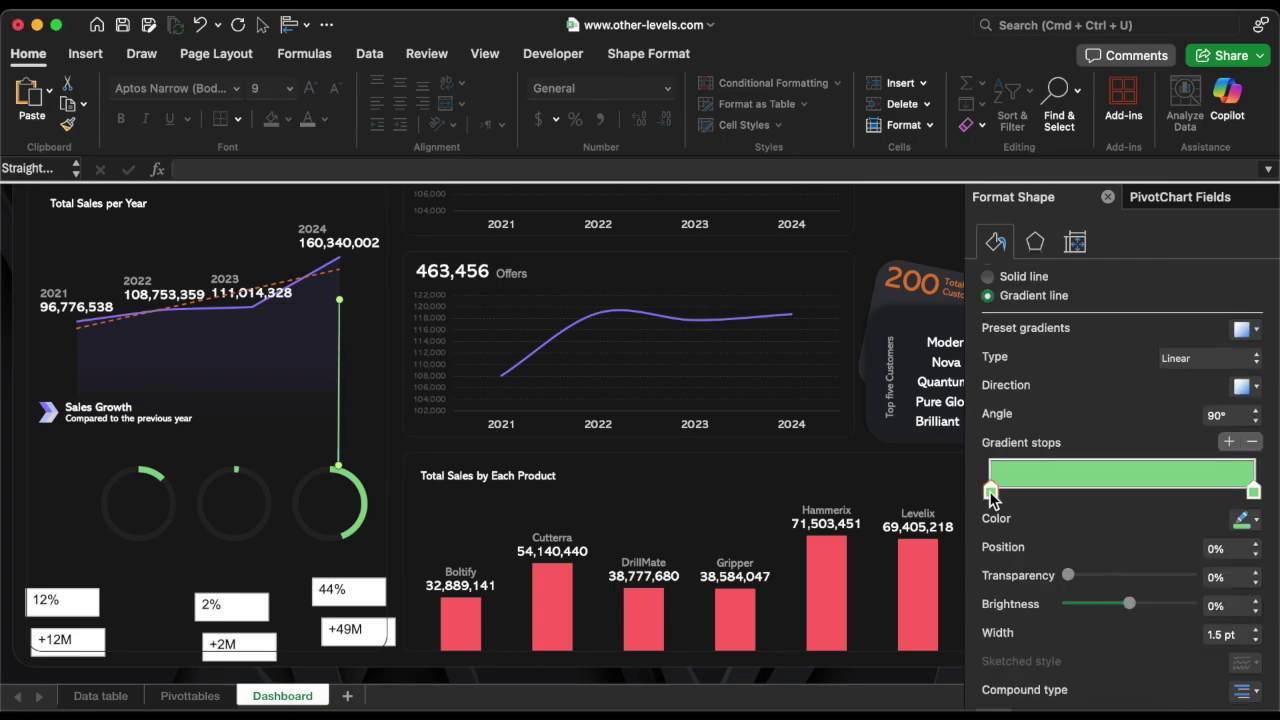
{"action": "left_click_drag", "start_coordinate": [1128, 585], "coordinate": [1176, 588]}
{"action": "left_click", "coordinate": [1253, 491]}
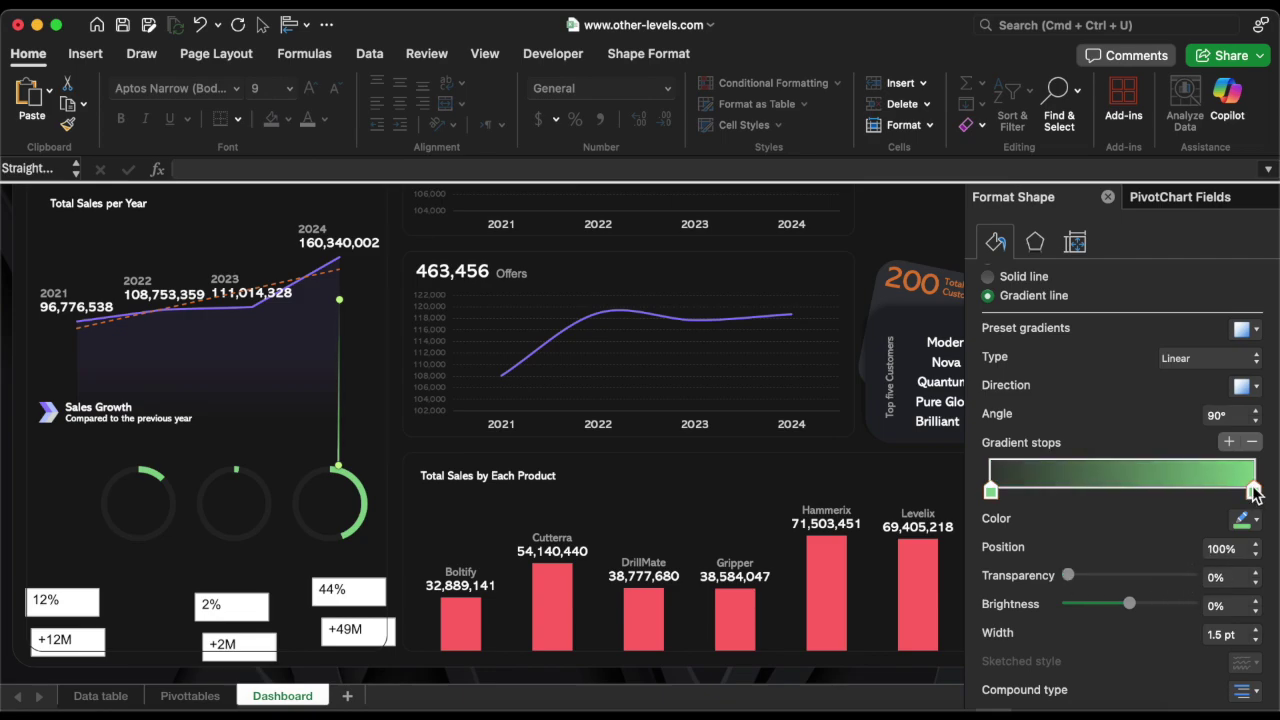
{"action": "left_click_drag", "start_coordinate": [1064, 576], "coordinate": [1158, 580]}
- Thin the line to a solid 0.75 pt and position a connector line above a donut
{"action": "left_click", "coordinate": [1256, 640]}
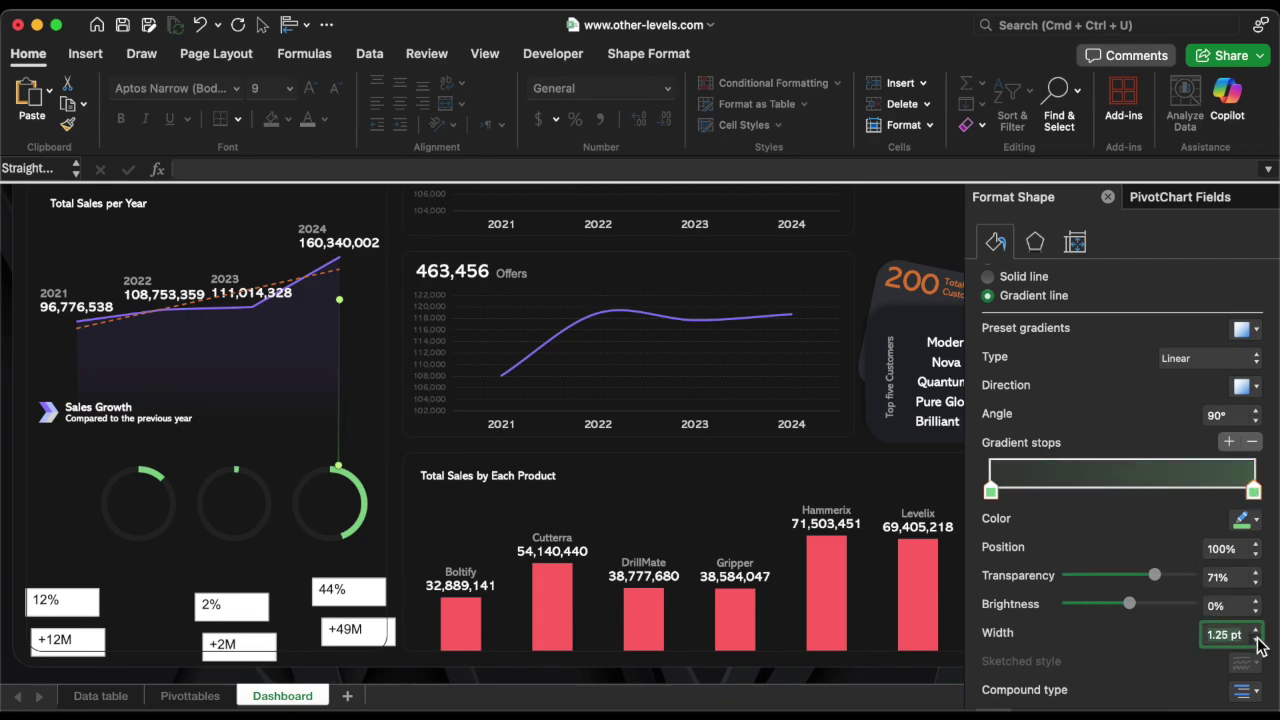
{"action": "scroll", "coordinate": [1258, 645], "scroll_direction": "down", "scroll_amount": 2}
{"action": "left_click", "coordinate": [1244, 650]}
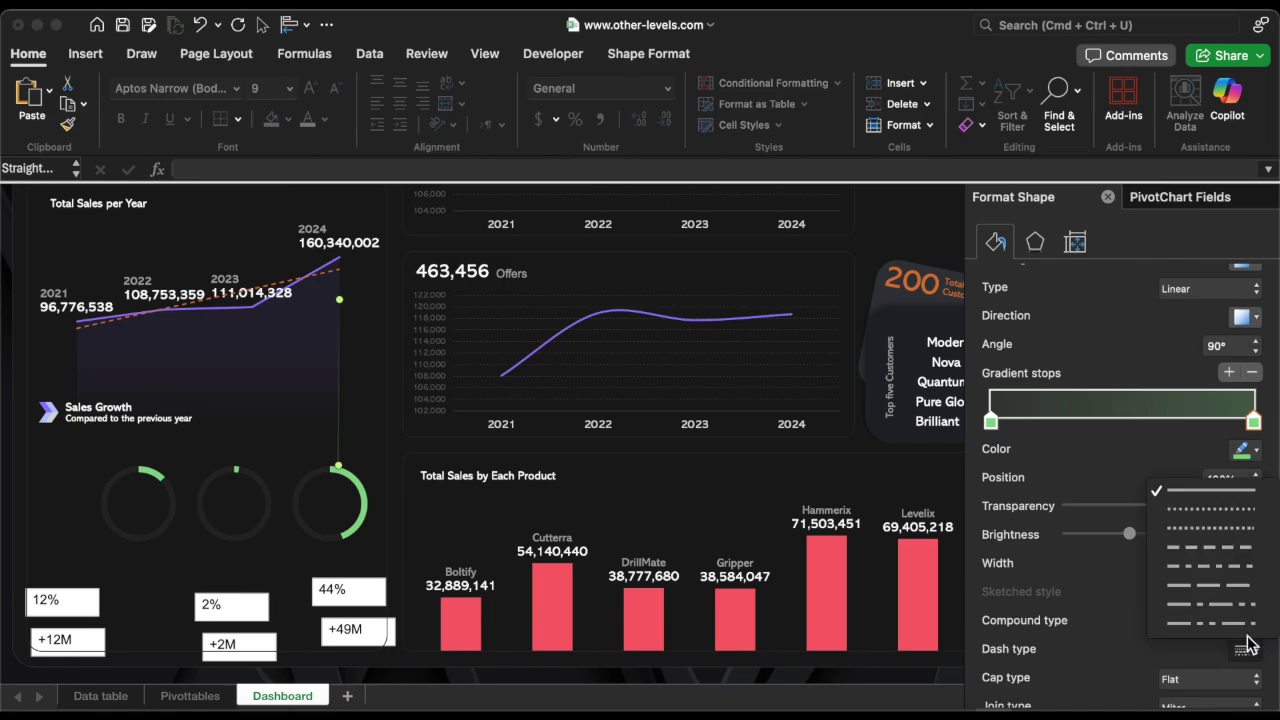
{"action": "left_click", "coordinate": [1213, 546]}
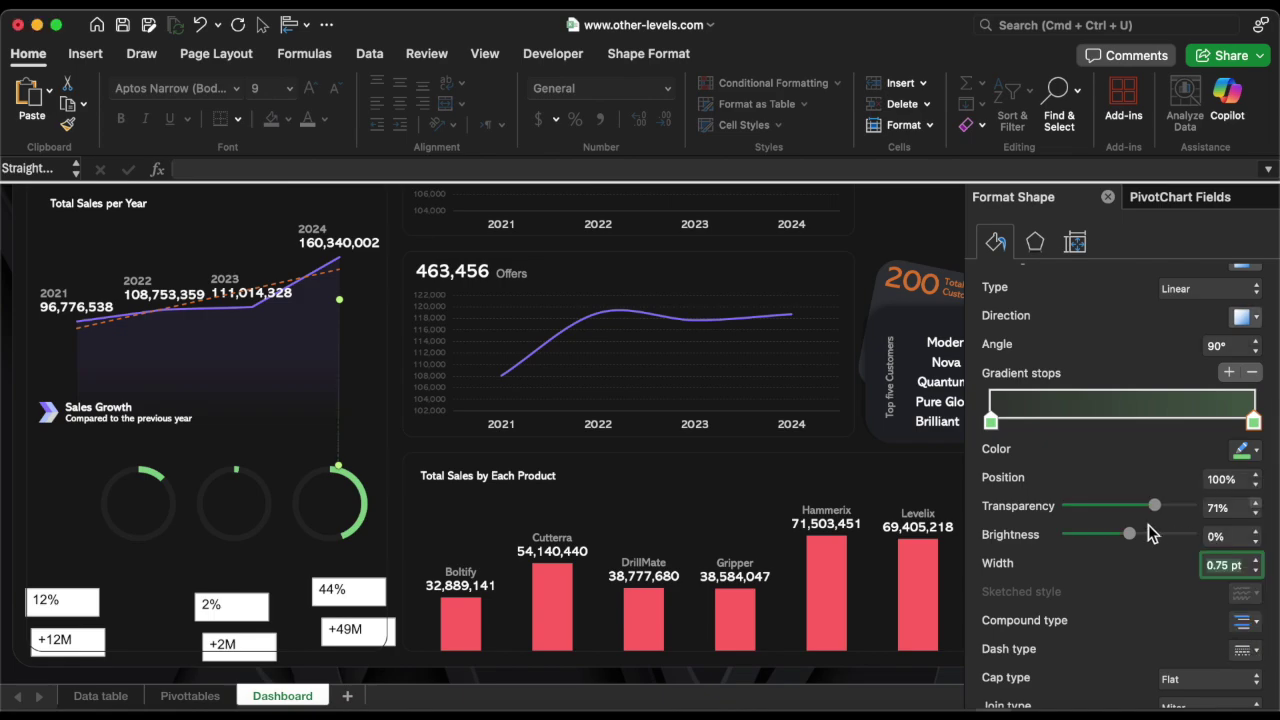
{"action": "left_click", "coordinate": [340, 480]}
{"action": "left_click_drag", "start_coordinate": [348, 405], "coordinate": [260, 410]}
- Move the 12%/+12M, 2%/+2M and 44%/+49M label pairs under their donuts
{"action": "left_click", "coordinate": [252, 503]}
{"action": "left_click", "coordinate": [113, 452]}
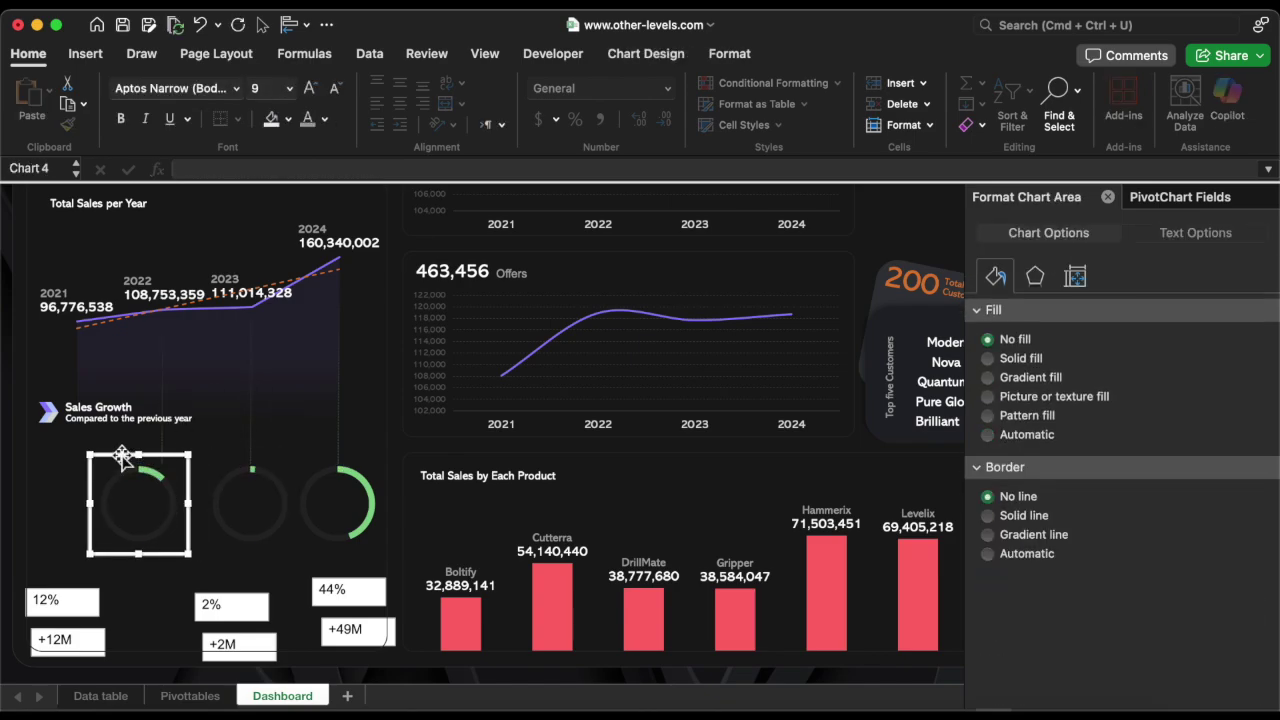
{"action": "left_click", "coordinate": [251, 440]}
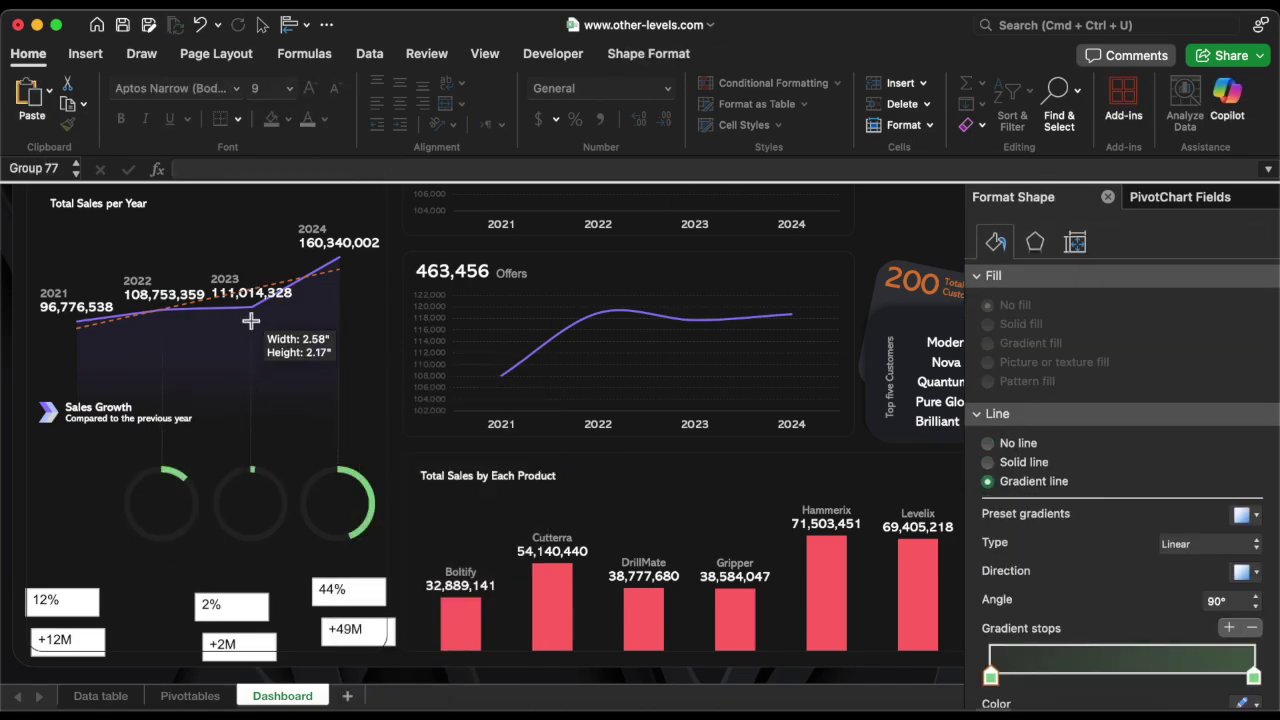
{"action": "left_click", "coordinate": [345, 592]}
{"action": "left_click_drag", "start_coordinate": [345, 592], "coordinate": [332, 562]}
{"action": "left_click_drag", "start_coordinate": [231, 607], "coordinate": [238, 559]}
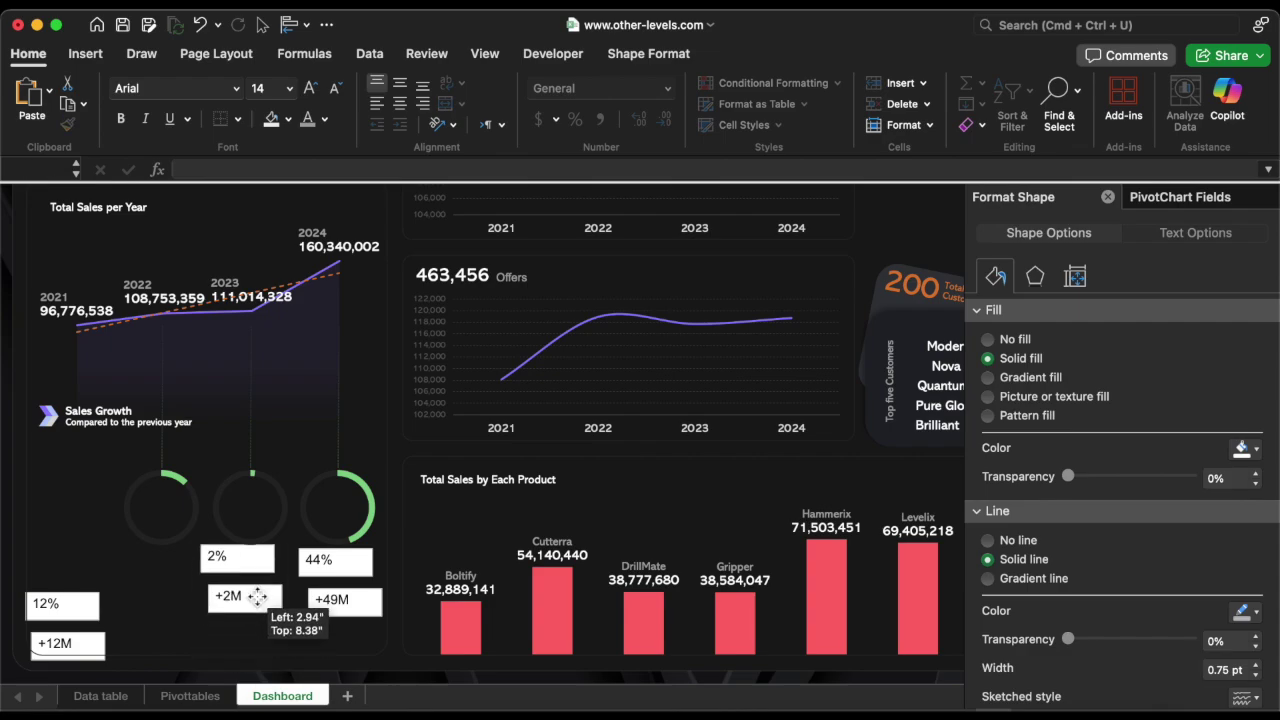
{"action": "left_click", "coordinate": [85, 645]}
{"action": "left_click_drag", "start_coordinate": [85, 645], "coordinate": [171, 600]}
{"action": "left_click", "coordinate": [238, 560], "text": "shift"}
{"action": "left_click", "coordinate": [335, 562], "text": "shift"}
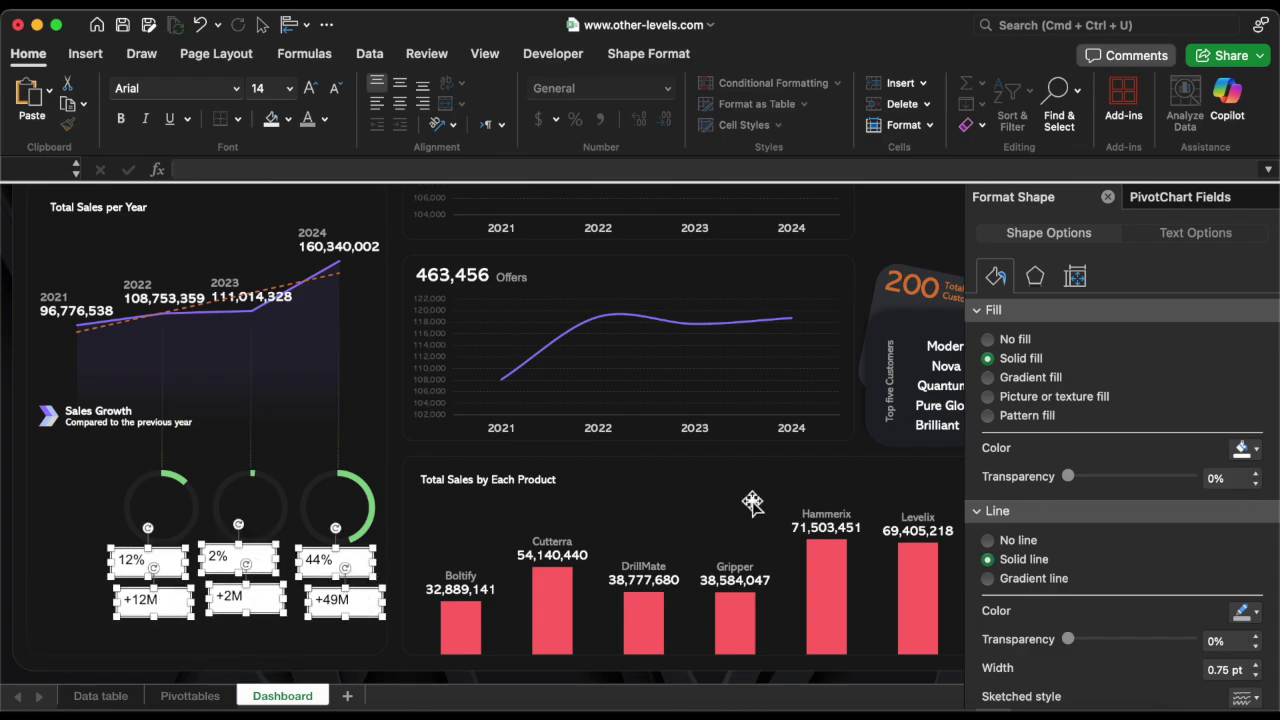
- Format the labels with no fill, white text, middle-centre alignment and the Abadi font
{"action": "left_click", "coordinate": [988, 340]}
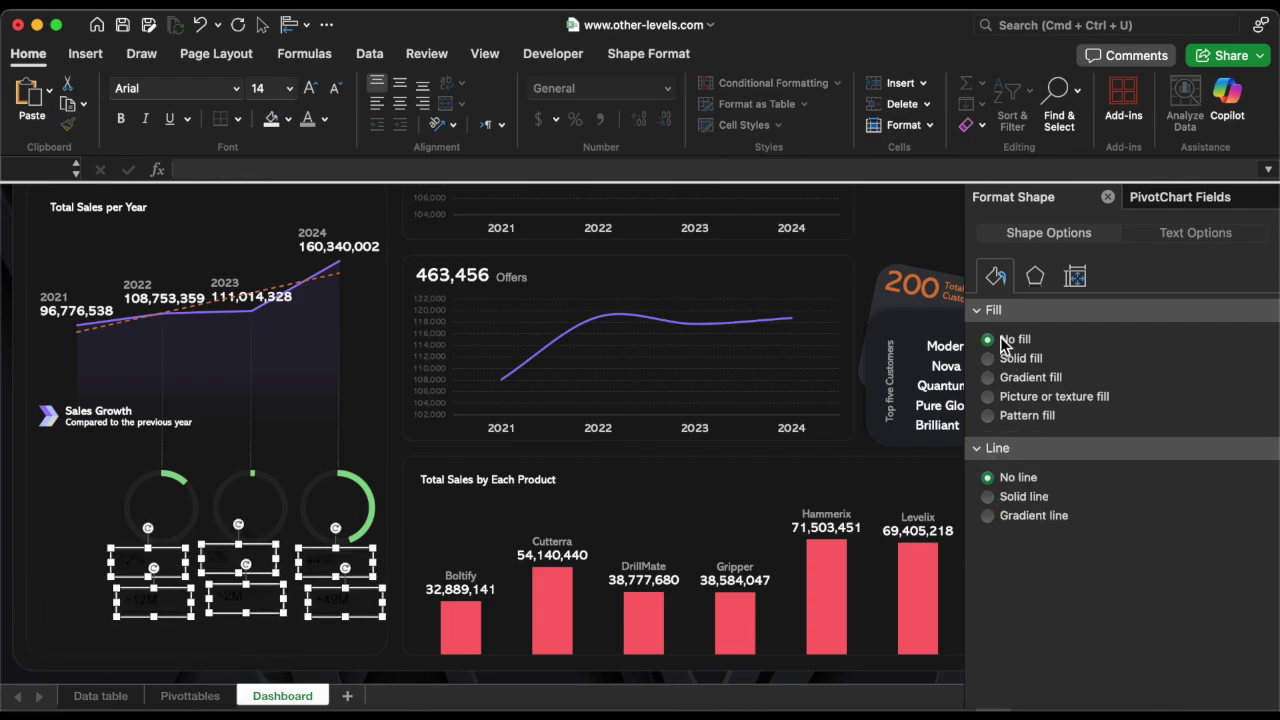
{"action": "left_click", "coordinate": [325, 120]}
{"action": "left_click", "coordinate": [310, 206]}
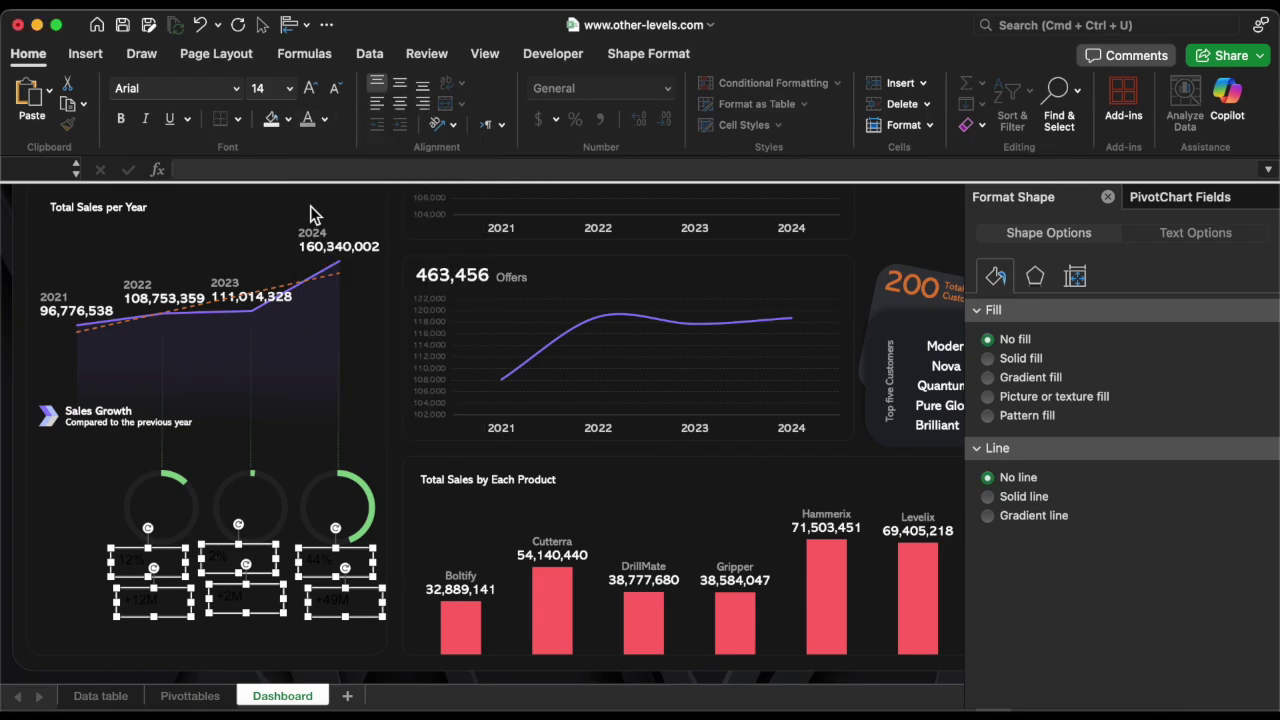
{"action": "left_click", "coordinate": [401, 86]}
{"action": "left_click", "coordinate": [402, 105]}
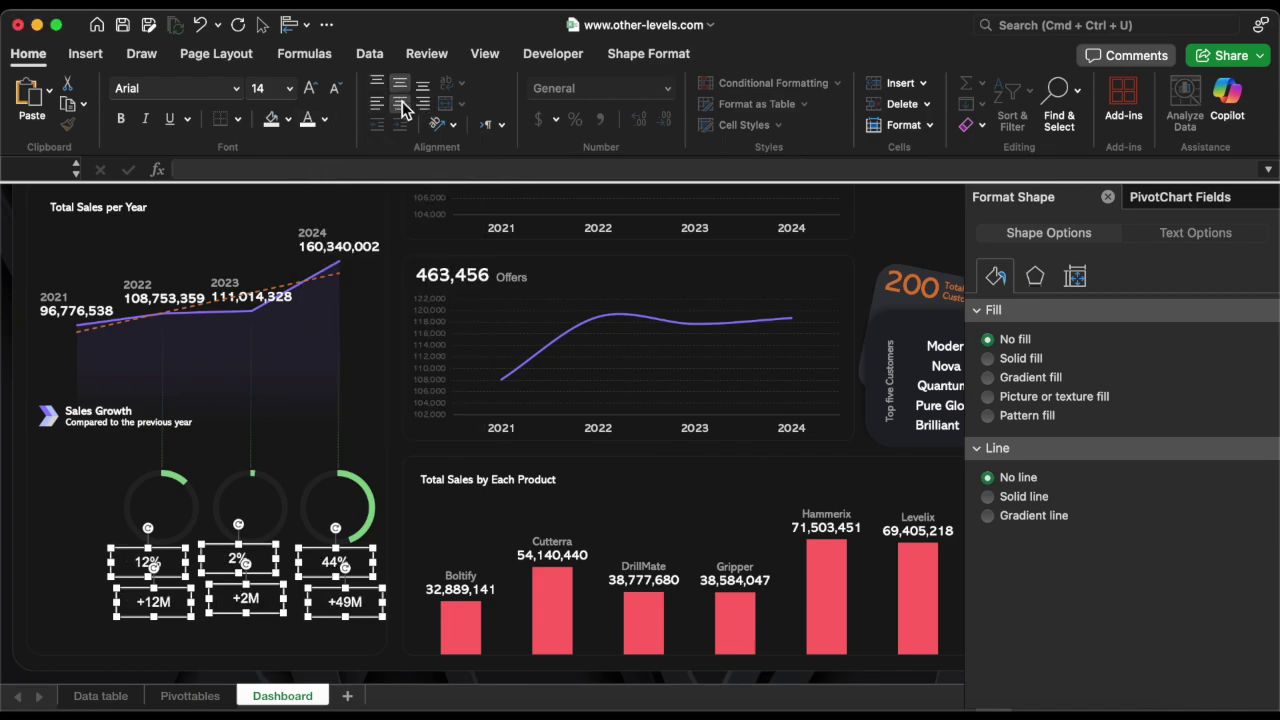
{"action": "left_click", "coordinate": [237, 88]}
{"action": "left_click", "coordinate": [197, 266]}
- Drag the percentage and amount labels into the left, middle and right rings
{"action": "left_click_drag", "start_coordinate": [335, 562], "coordinate": [343, 500]}
{"action": "left_click_drag", "start_coordinate": [238, 558], "coordinate": [258, 499]}
{"action": "left_click_drag", "start_coordinate": [148, 562], "coordinate": [168, 498]}
{"action": "left_click_drag", "start_coordinate": [153, 601], "coordinate": [168, 519]}
{"action": "left_click_drag", "start_coordinate": [278, 614], "coordinate": [285, 533]}
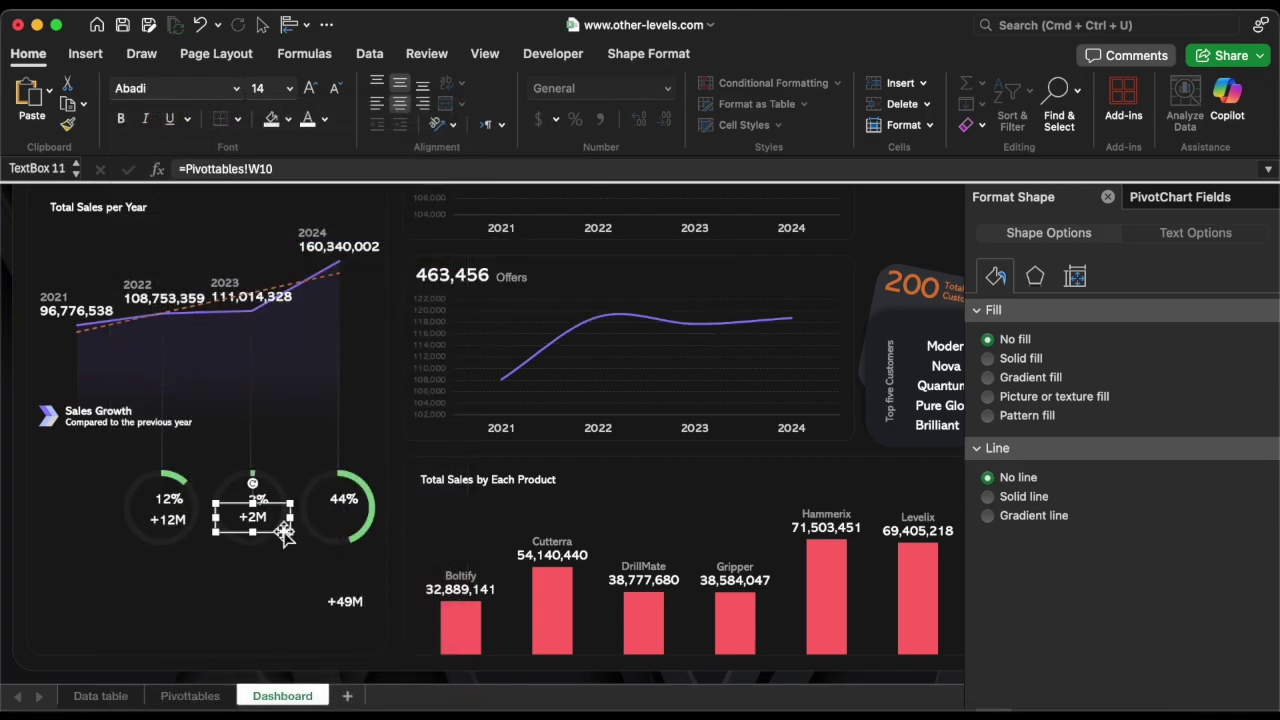
{"action": "left_click_drag", "start_coordinate": [345, 601], "coordinate": [343, 517]}
- Colour the +12M, +2M and +49M amount labels green
{"action": "left_click", "coordinate": [227, 525], "text": "shift"}
{"action": "left_click", "coordinate": [180, 515], "text": "shift"}
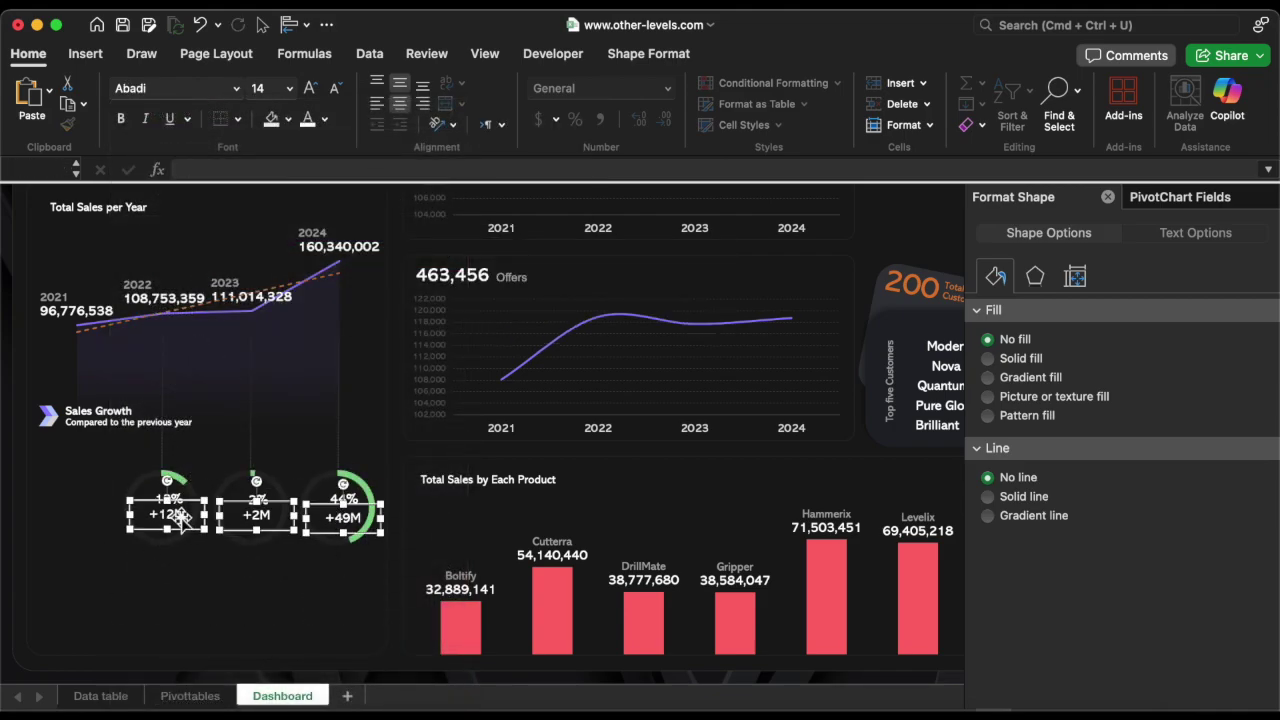
{"action": "left_click", "coordinate": [324, 119]}
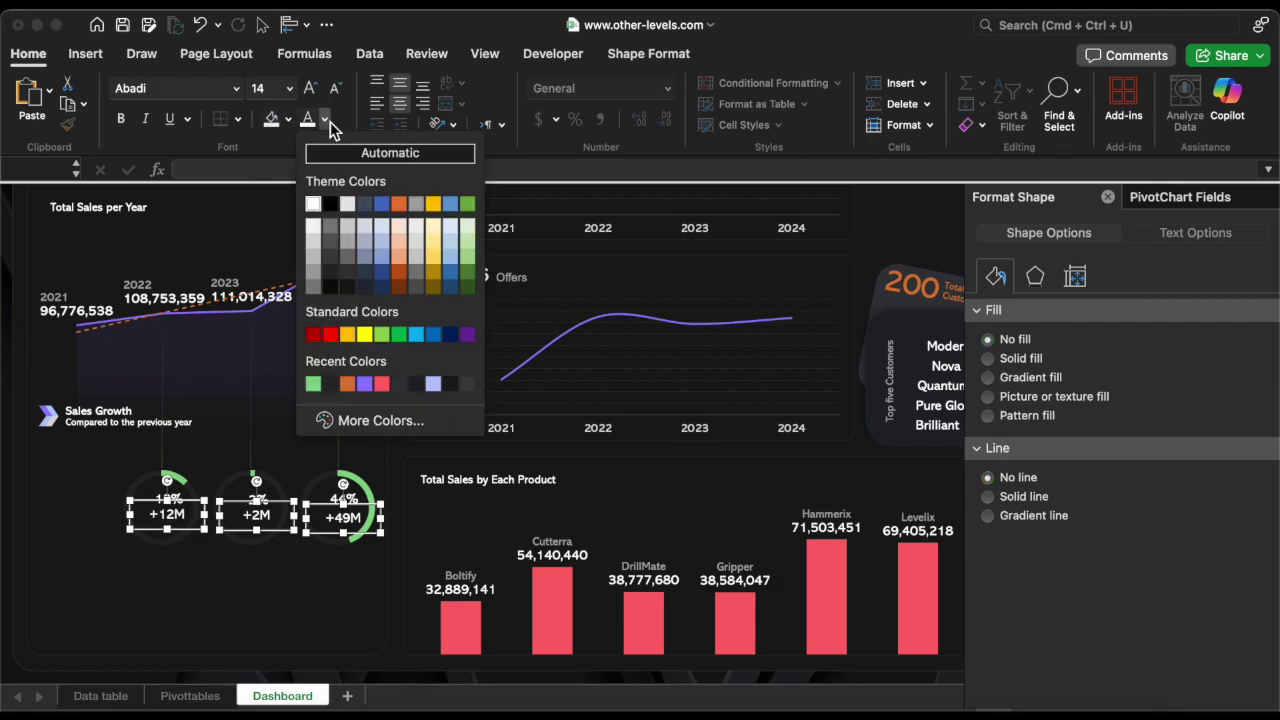
{"action": "left_click", "coordinate": [313, 384]}
{"action": "key", "text": "Escape"}
- Draw an up-arrow block shape beside the rings and remove its fill
{"action": "left_click", "coordinate": [92, 60]}
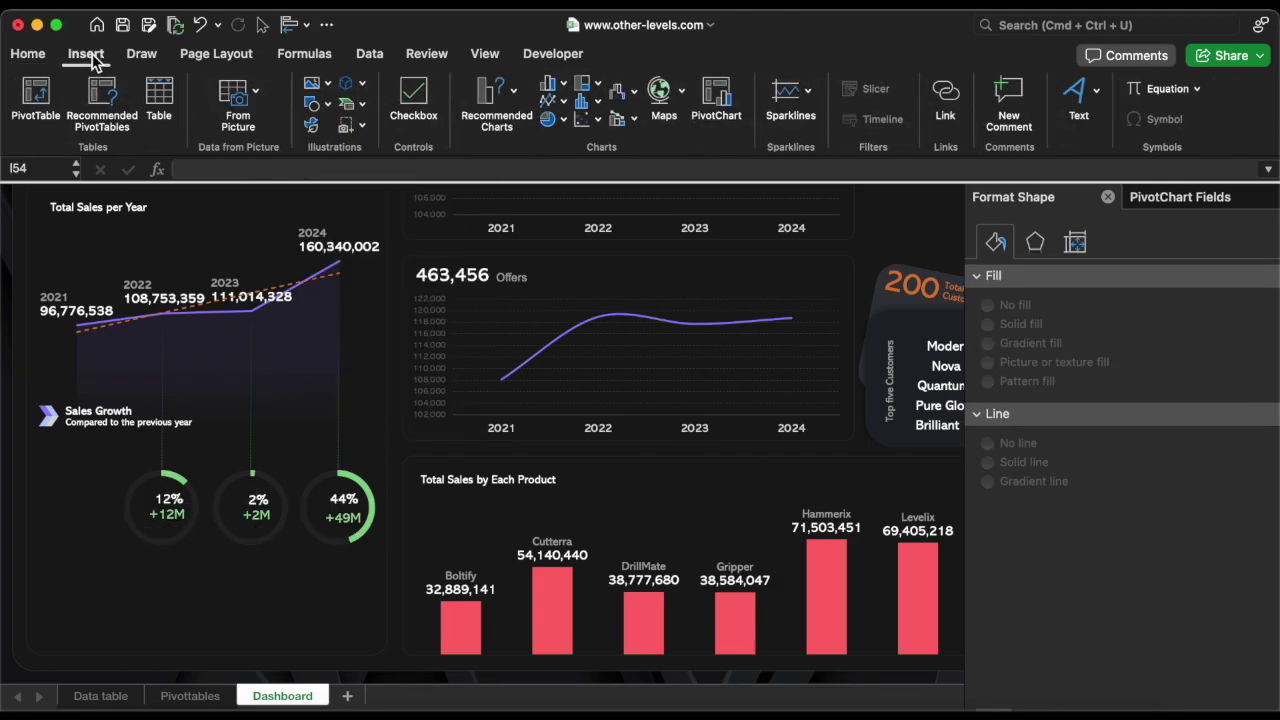
{"action": "left_click", "coordinate": [323, 110]}
{"action": "scroll", "coordinate": [409, 514], "scroll_direction": "down", "scroll_amount": 2}
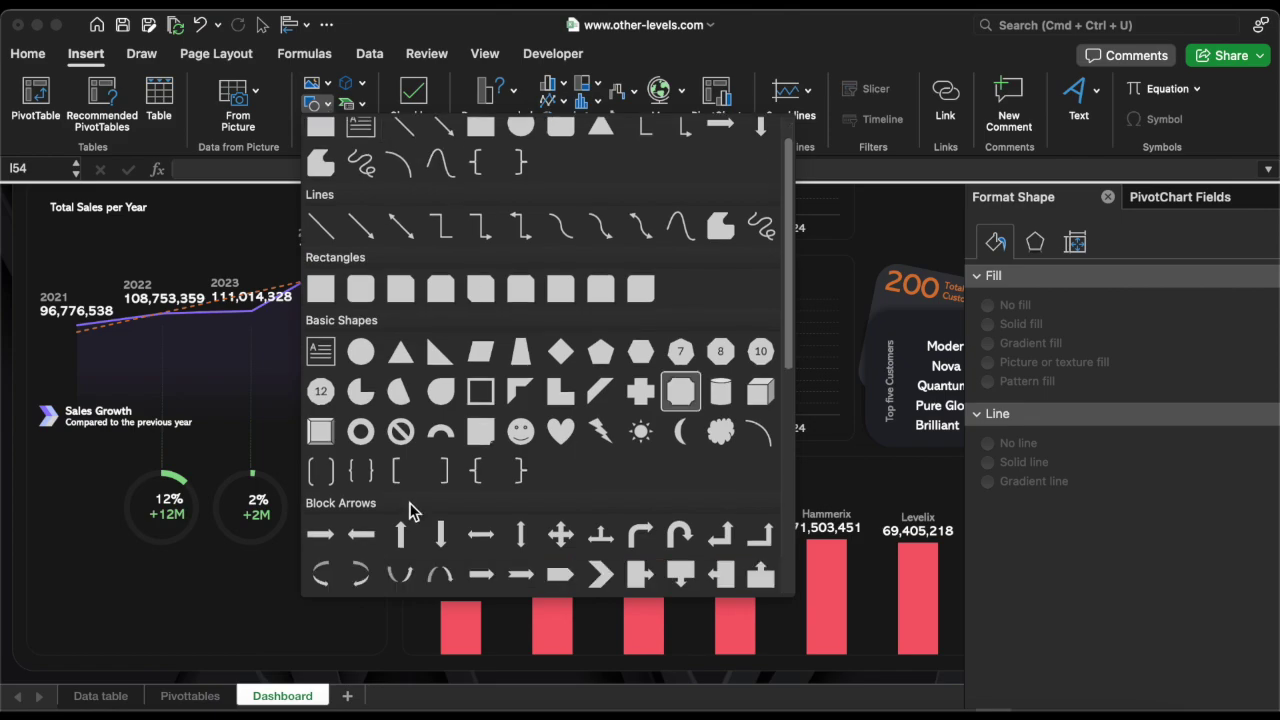
{"action": "left_click", "coordinate": [399, 533]}
{"action": "left_click_drag", "start_coordinate": [275, 492], "coordinate": [341, 568]}
{"action": "left_click", "coordinate": [1022, 341]}
- Give the arrow a green gradient outline with two green stops, the first at 26%
{"action": "left_click", "coordinate": [1042, 513]}
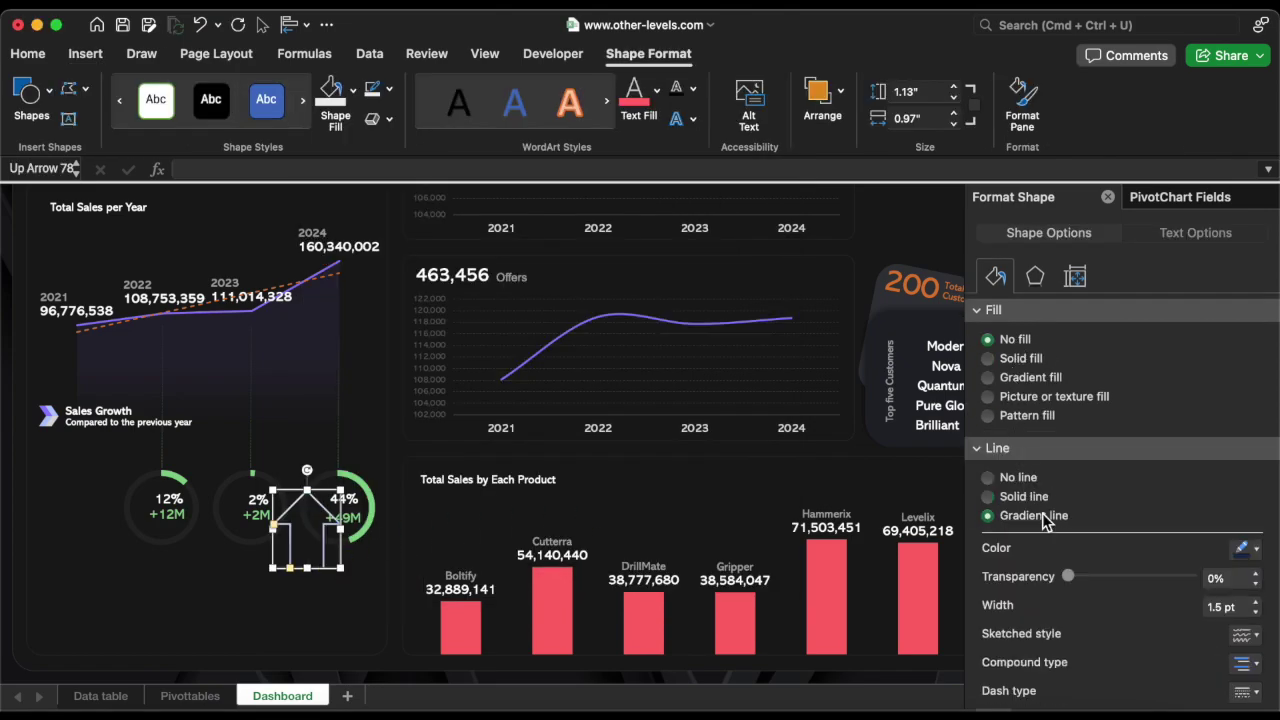
{"action": "left_click", "coordinate": [1254, 507]}
{"action": "left_click", "coordinate": [1242, 584]}
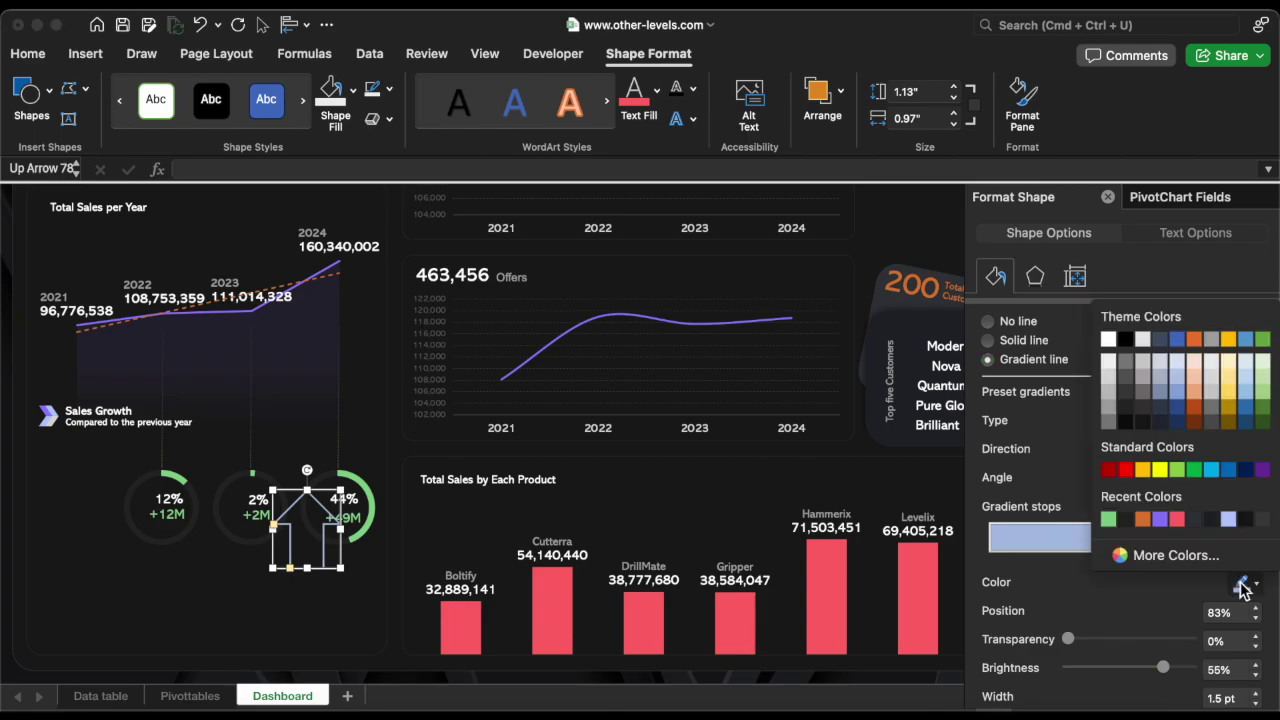
{"action": "left_click", "coordinate": [1107, 514]}
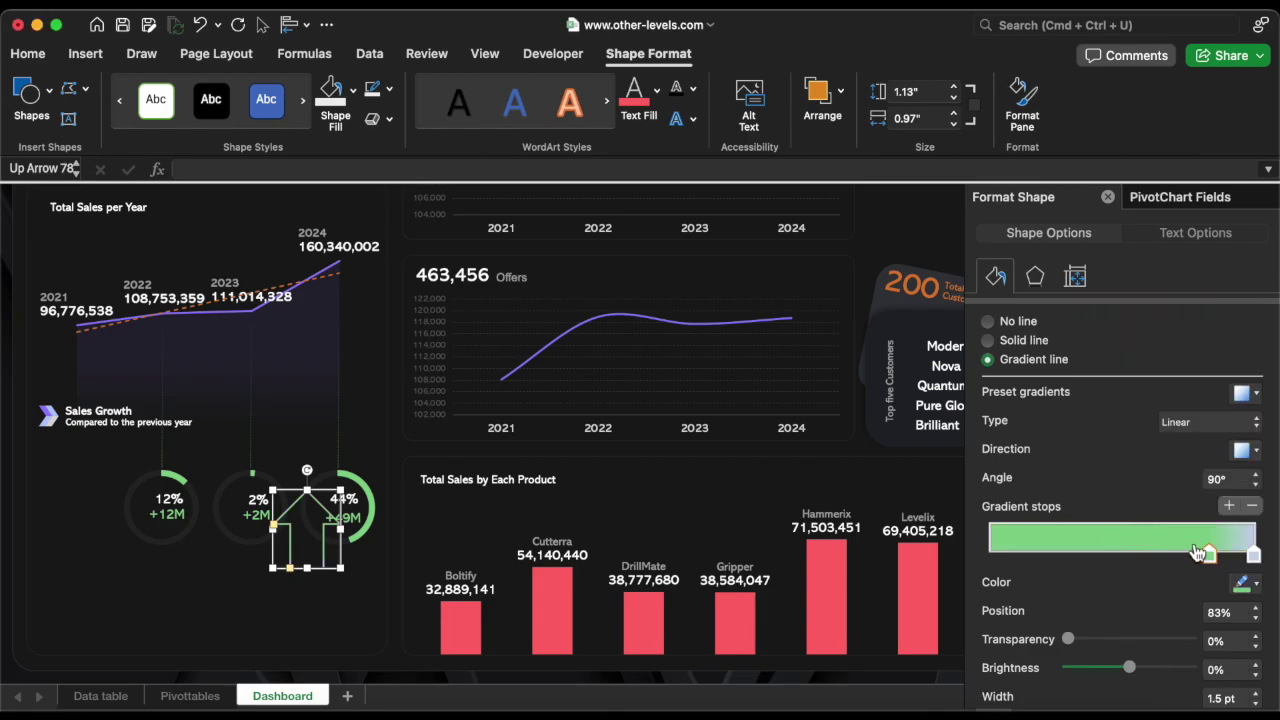
{"action": "left_click_drag", "start_coordinate": [1210, 554], "coordinate": [1059, 555]}
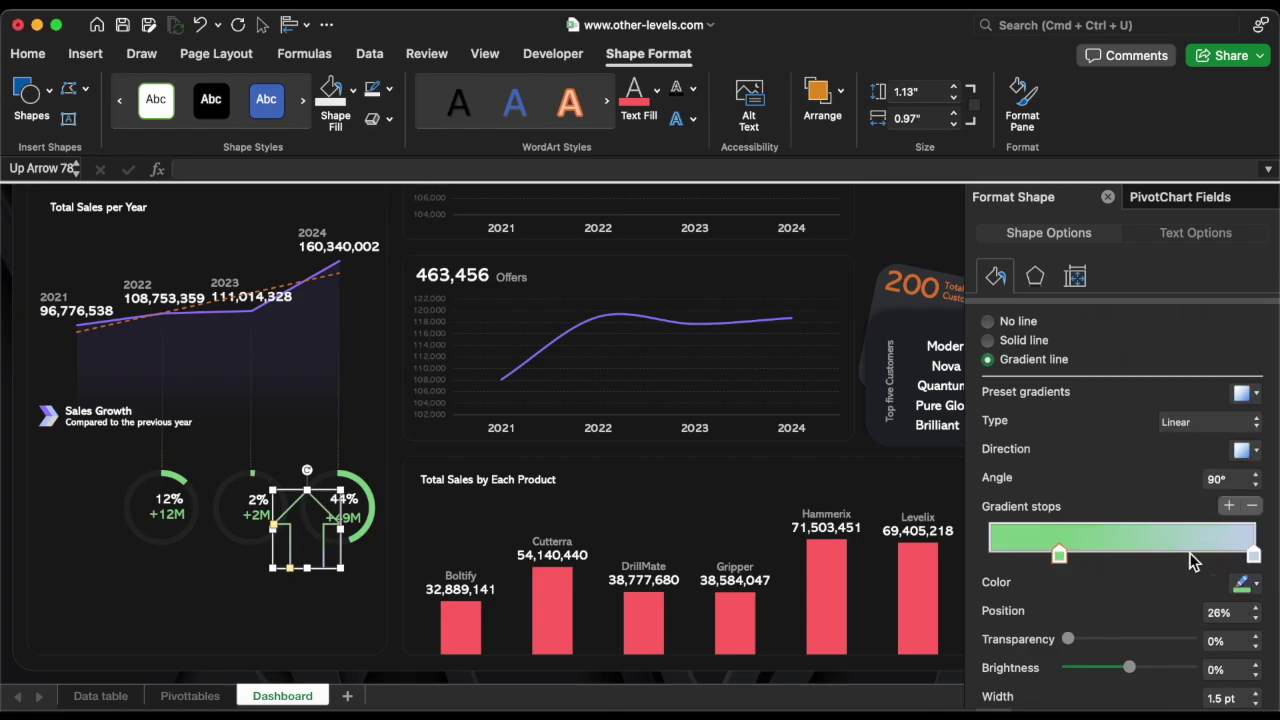
{"action": "left_click", "coordinate": [1254, 556]}
{"action": "left_click", "coordinate": [1244, 585]}
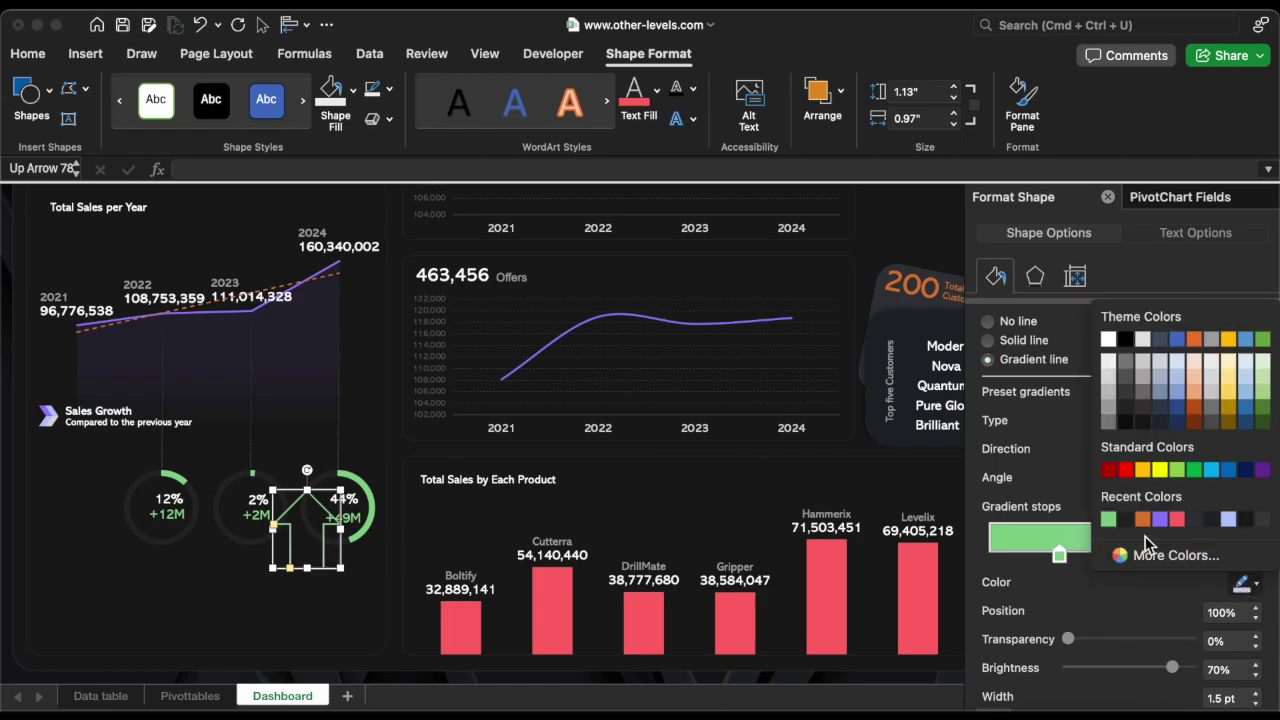
{"action": "left_click", "coordinate": [1108, 519]}
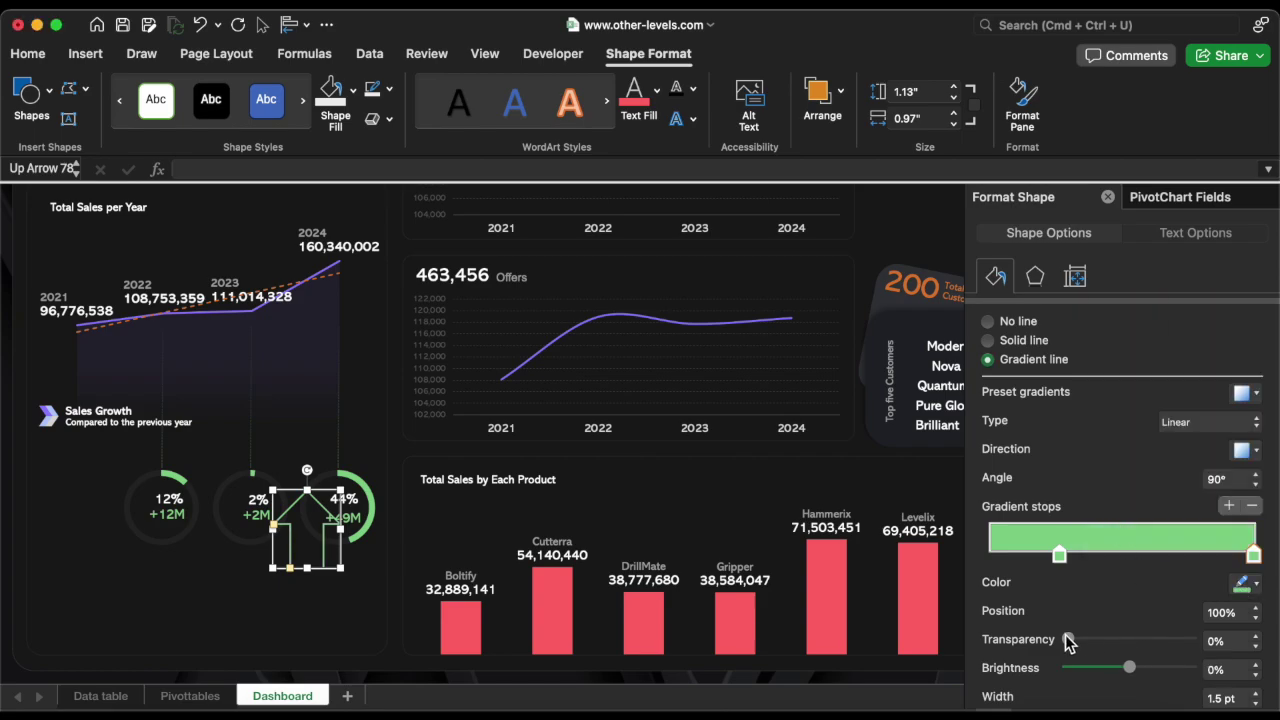
- Fade the outline to transparent, thin it to 0.5 pt, and place the arrow on the 44% ring
{"action": "left_click_drag", "start_coordinate": [1090, 640], "coordinate": [1190, 640]}
{"action": "scroll", "coordinate": [1162, 630], "scroll_direction": "down", "scroll_amount": 3}
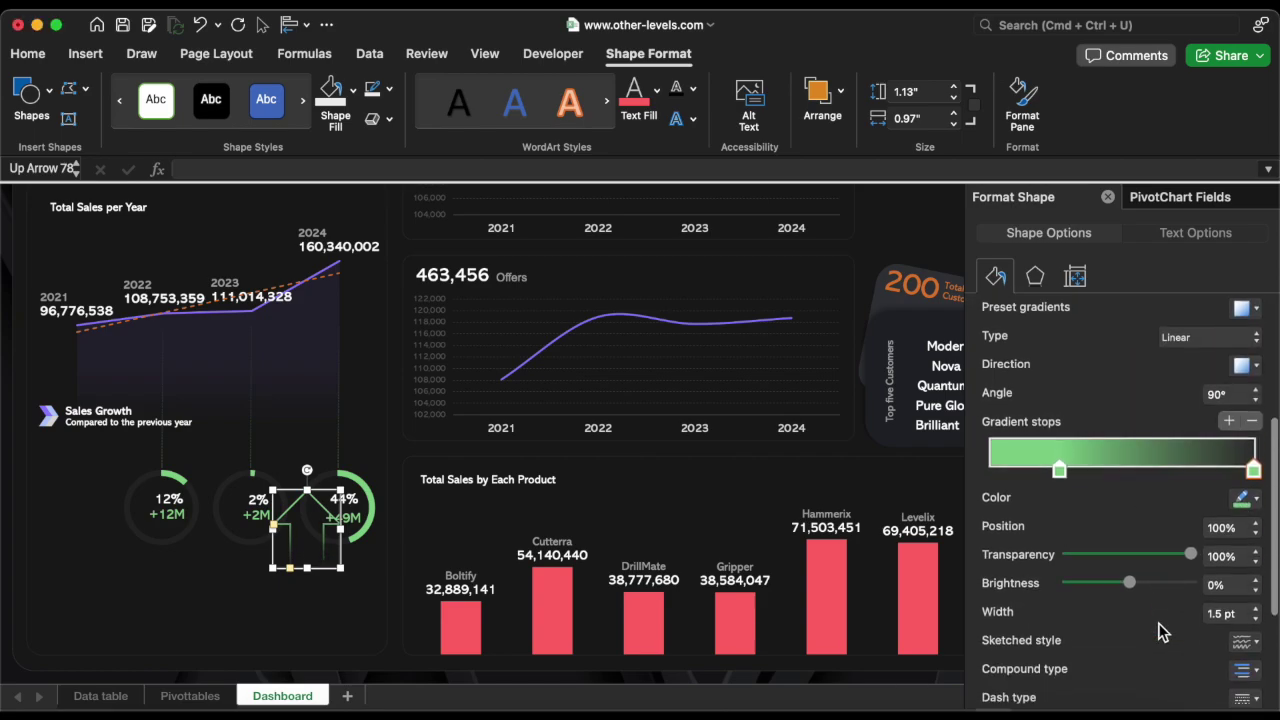
{"action": "left_click", "coordinate": [1255, 617]}
{"action": "left_click", "coordinate": [1255, 617]}
{"action": "left_click", "coordinate": [1255, 617]}
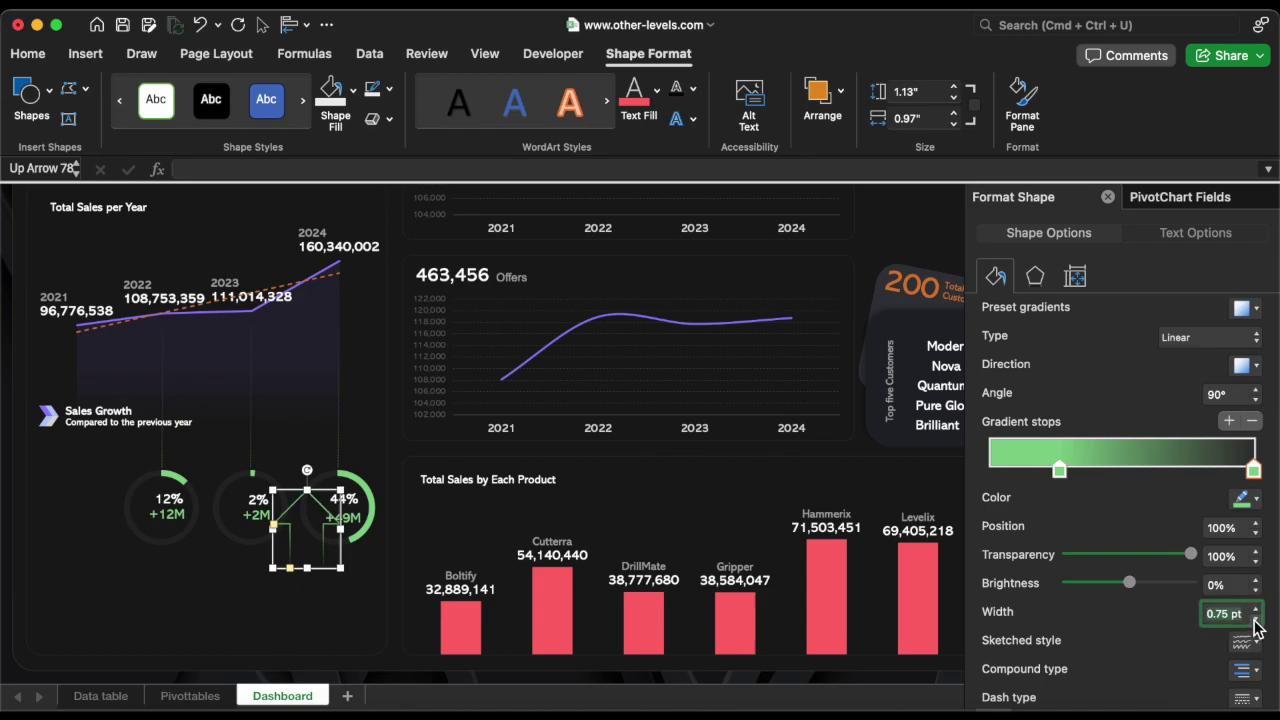
{"action": "left_click_drag", "start_coordinate": [340, 567], "coordinate": [326, 515]}
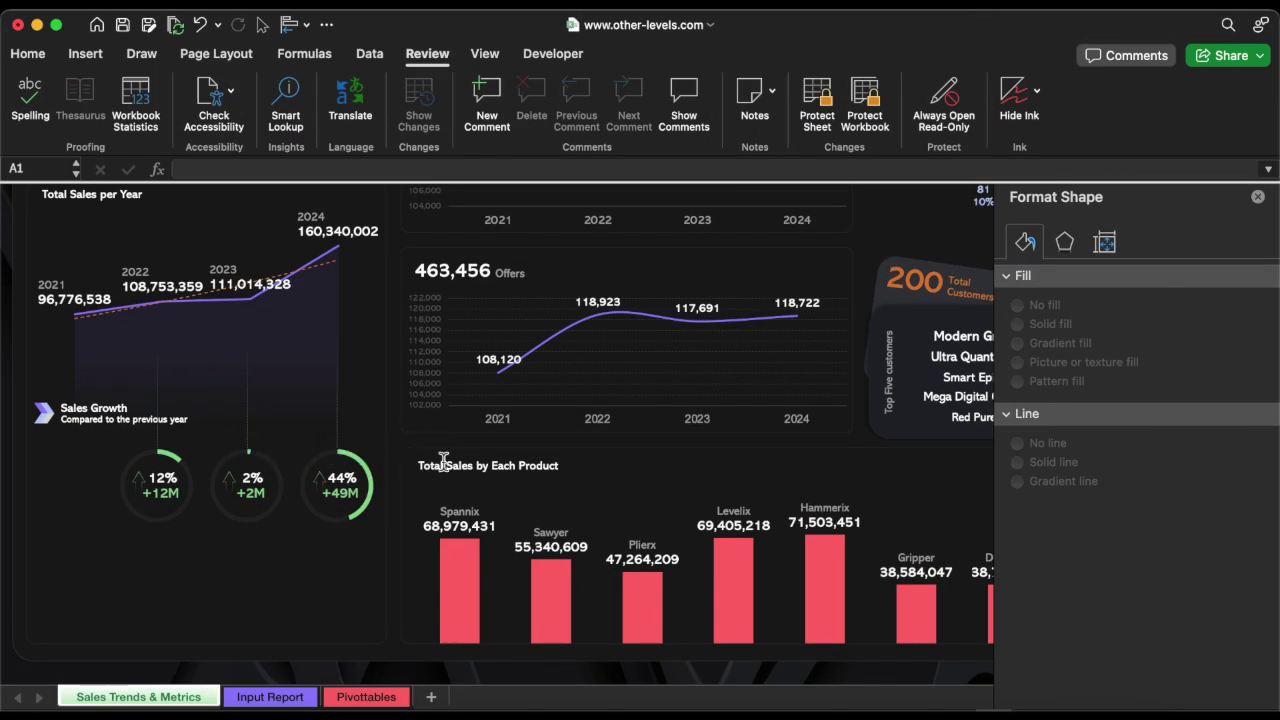
- Move and enlarge a text box under the gauge rings and paste the two-paragraph sales summary
{"action": "left_click", "coordinate": [443, 459]}
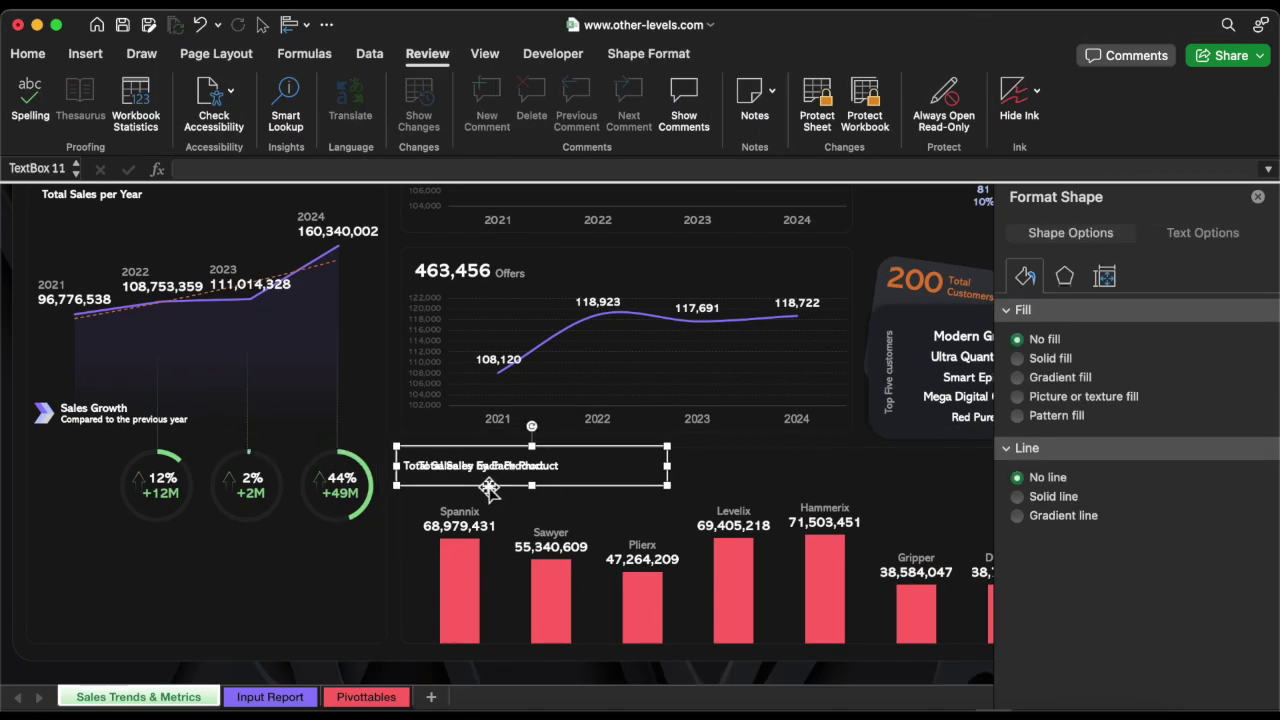
{"action": "left_click_drag", "start_coordinate": [512, 493], "coordinate": [159, 575]}
{"action": "left_click_drag", "start_coordinate": [316, 588], "coordinate": [374, 641]}
{"action": "type", "text": "Sales showed steady growth of 12% in 2022, followed by a slowdown to just 2% in 2023.  However, 2024 marked a significant rebound with an impressive 44% growth, indicating a strong recovery and potential impact of new strategies or market conditions."}
{"action": "key", "text": "Escape"}
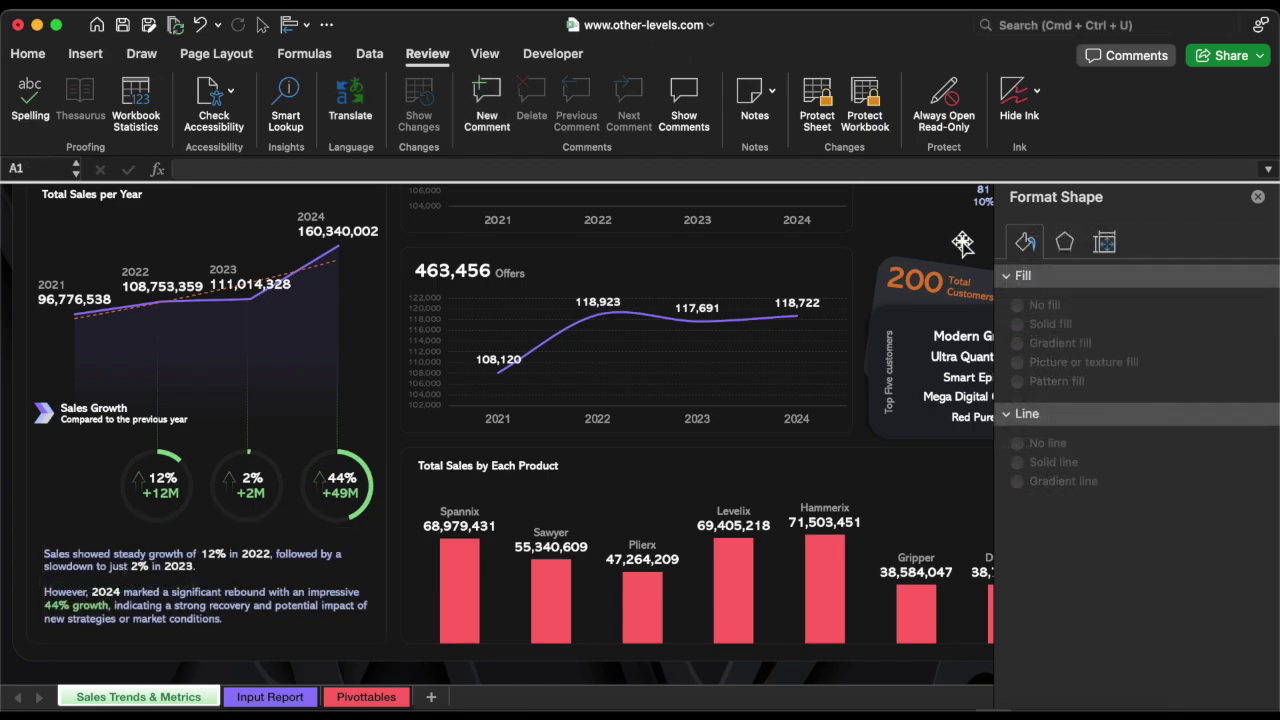
- Close the Format Shape pane, hide the formula bar and collapse the ribbon
{"action": "left_click", "coordinate": [1258, 198]}
{"action": "left_click", "coordinate": [485, 53]}
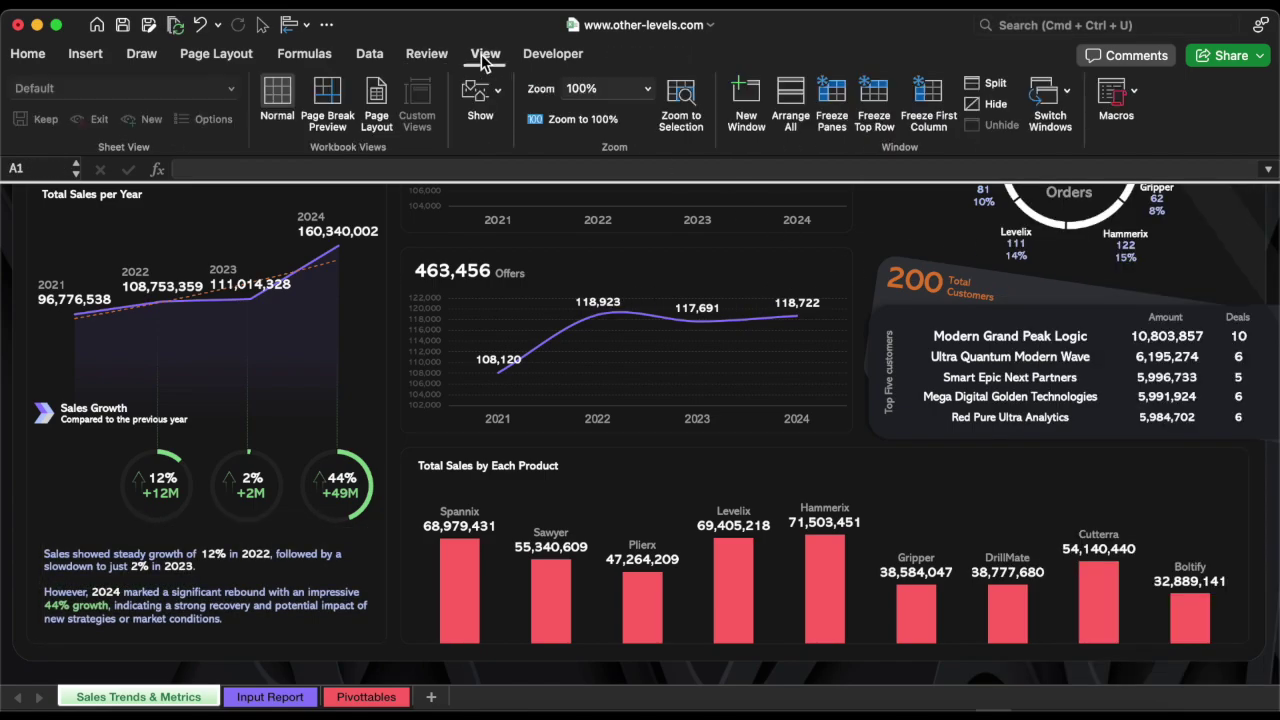
{"action": "left_click", "coordinate": [480, 95]}
{"action": "left_click", "coordinate": [468, 184]}
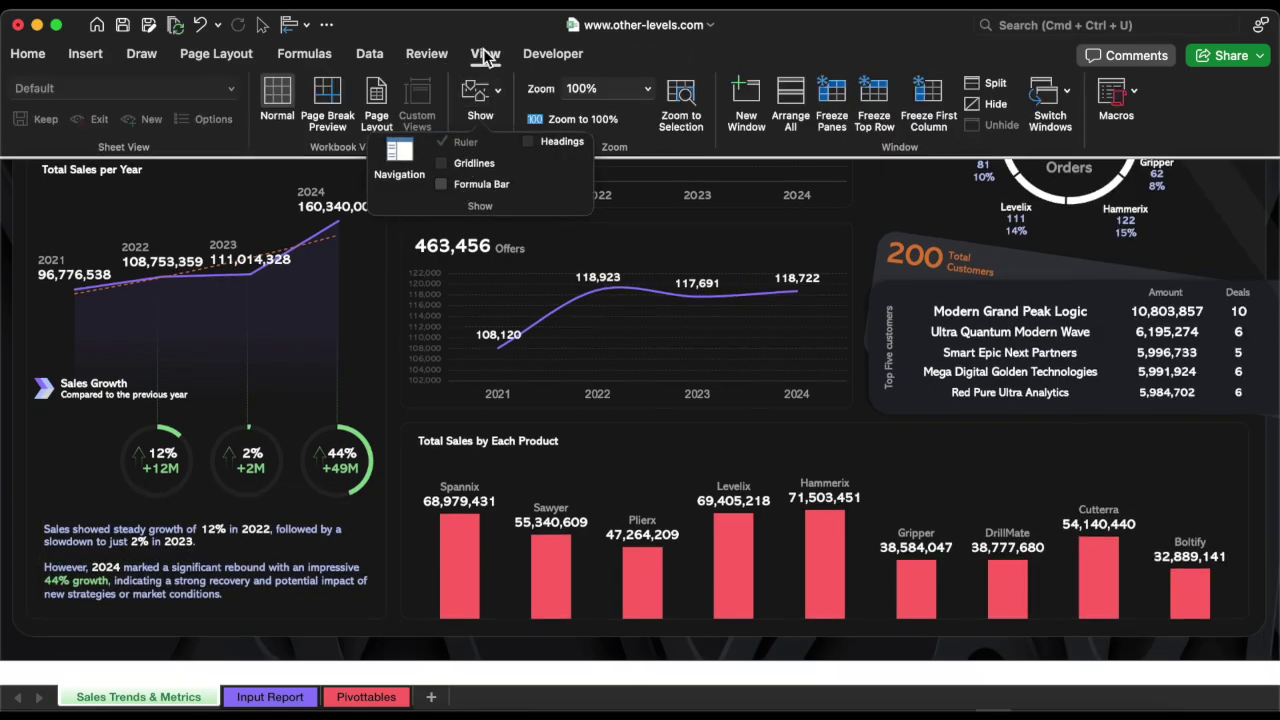
{"action": "left_click", "coordinate": [485, 57]}
{"action": "scroll", "coordinate": [845, 162], "scroll_direction": "up", "scroll_amount": 5}
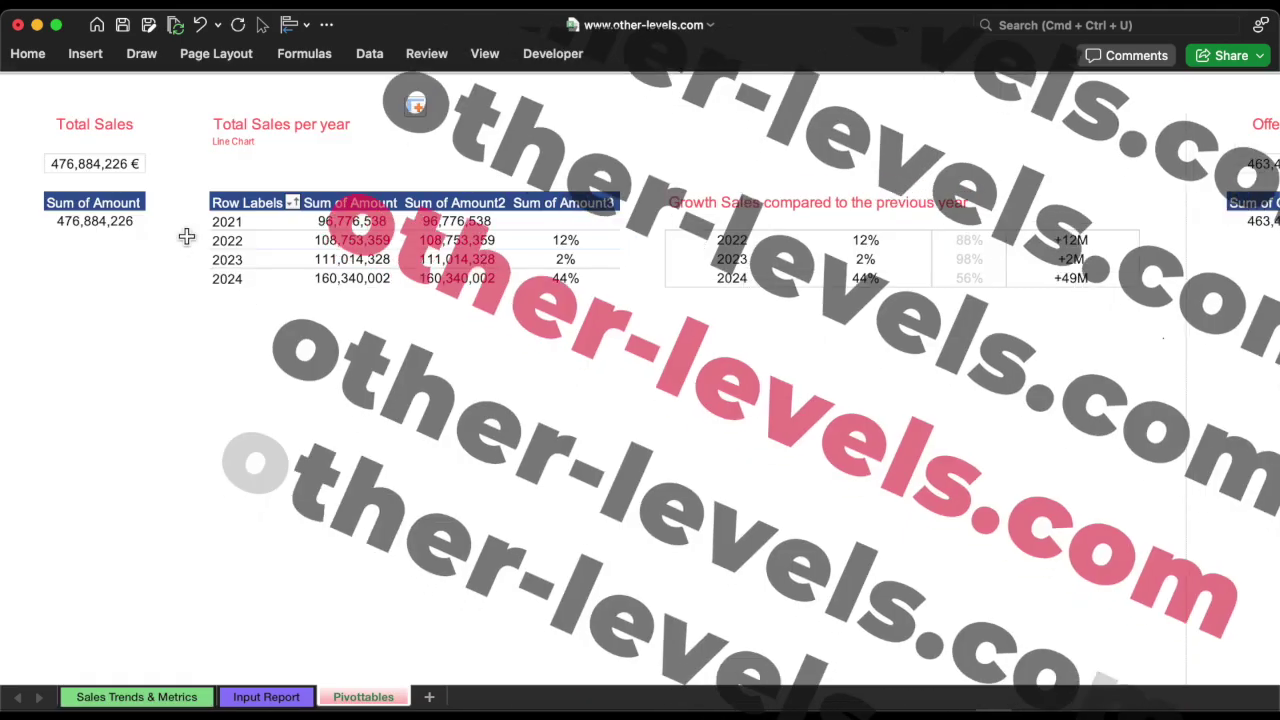
- Insert a Year slicer for the Sum of Amount pivot table, apply a dark style and resize it
{"action": "left_click", "coordinate": [123, 203]}
{"action": "left_click", "coordinate": [87, 56]}
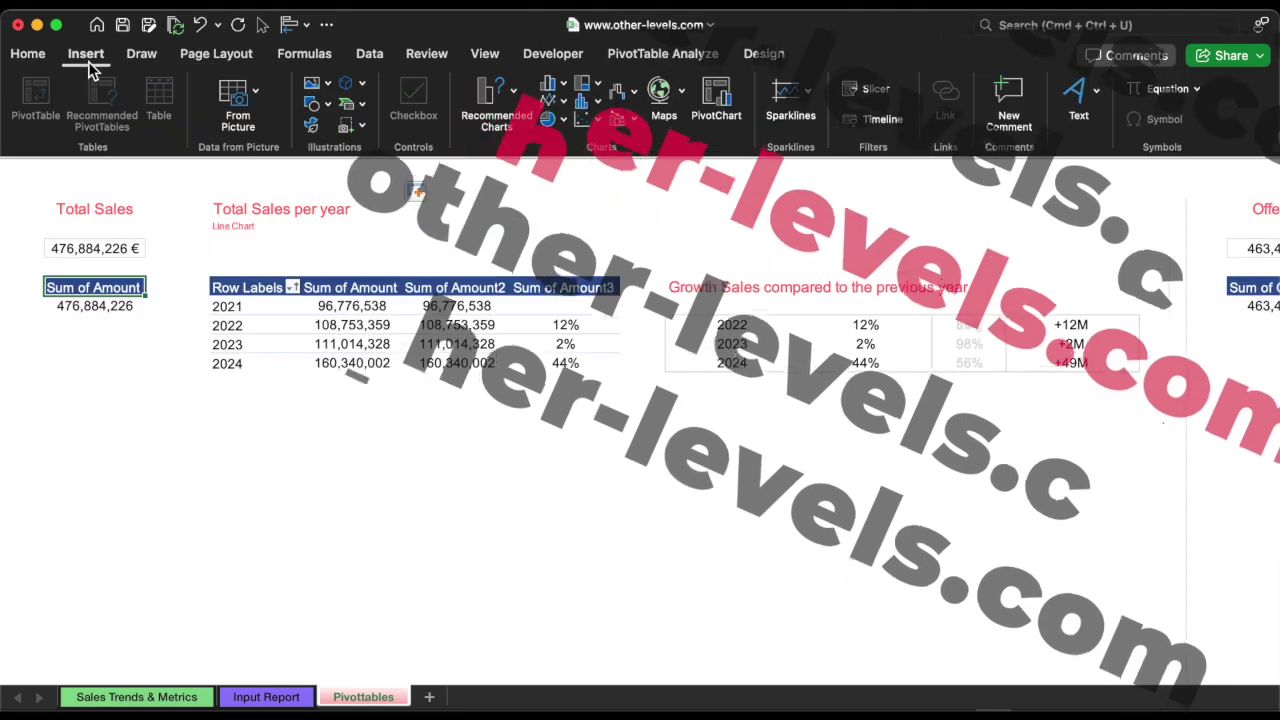
{"action": "left_click", "coordinate": [862, 92]}
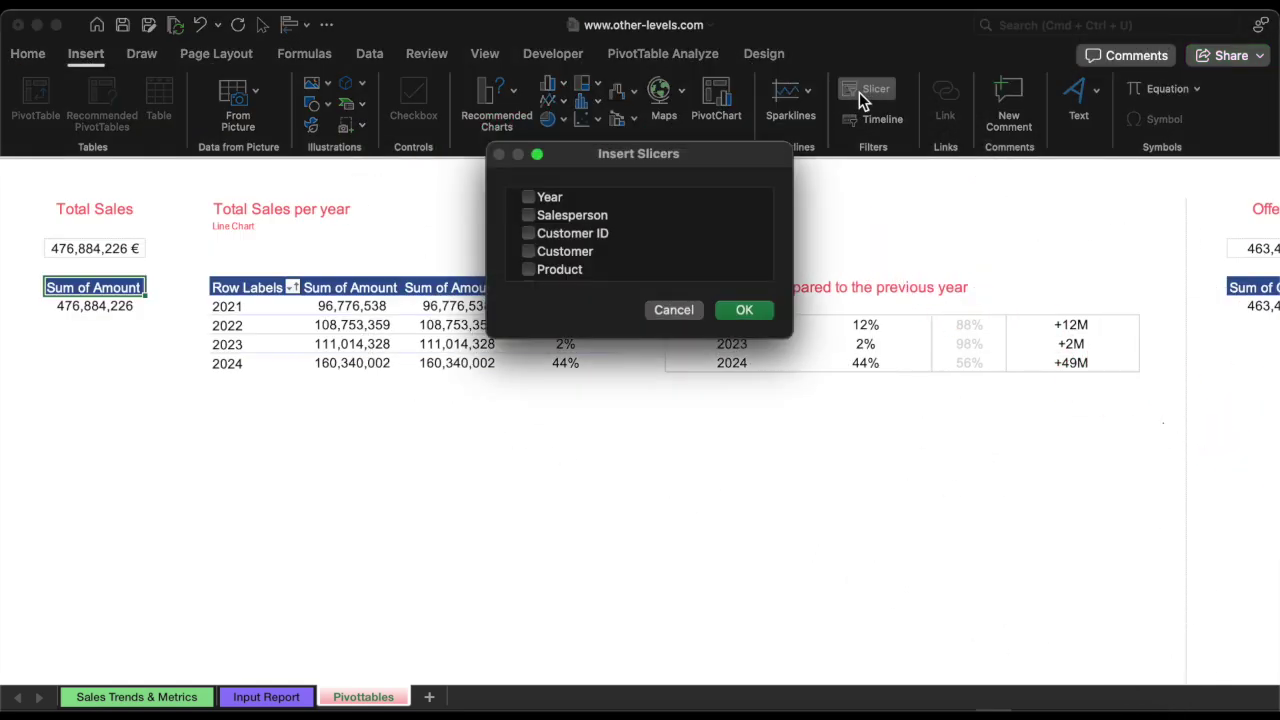
{"action": "left_click", "coordinate": [745, 311]}
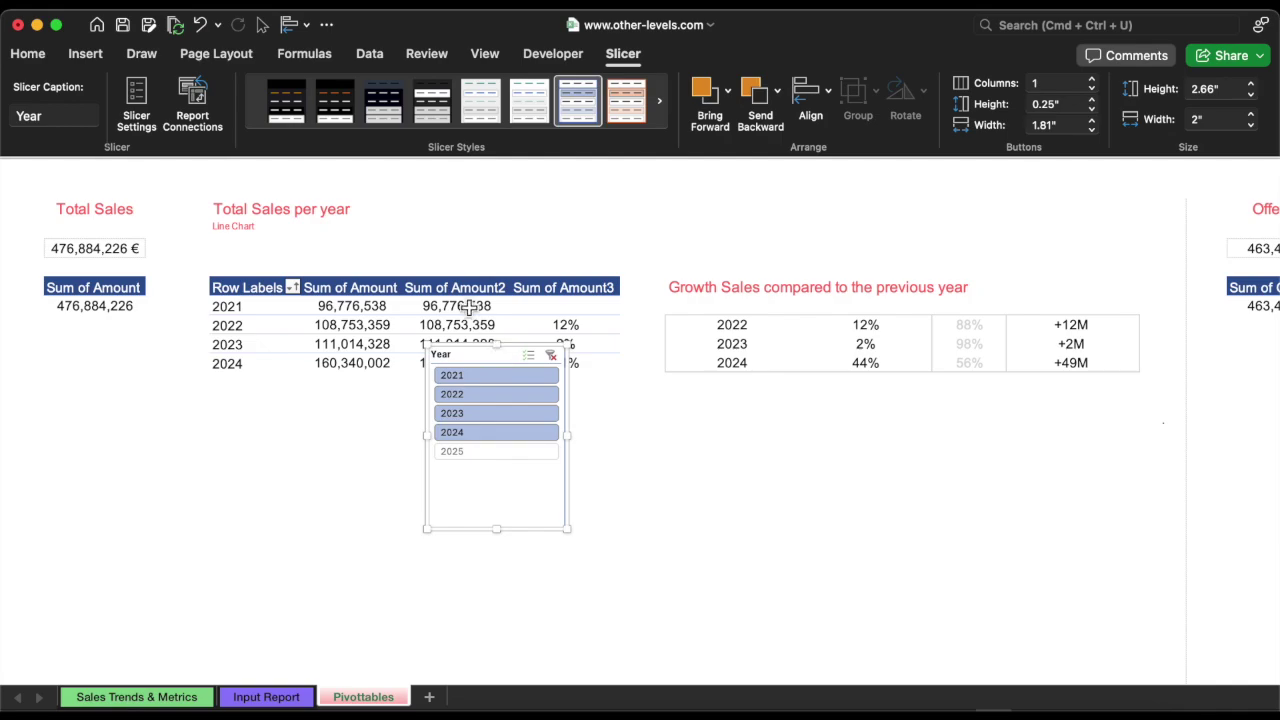
{"action": "left_click", "coordinate": [287, 103]}
{"action": "left_click_drag", "start_coordinate": [495, 357], "coordinate": [361, 426]}
{"action": "left_click_drag", "start_coordinate": [432, 597], "coordinate": [611, 491]}
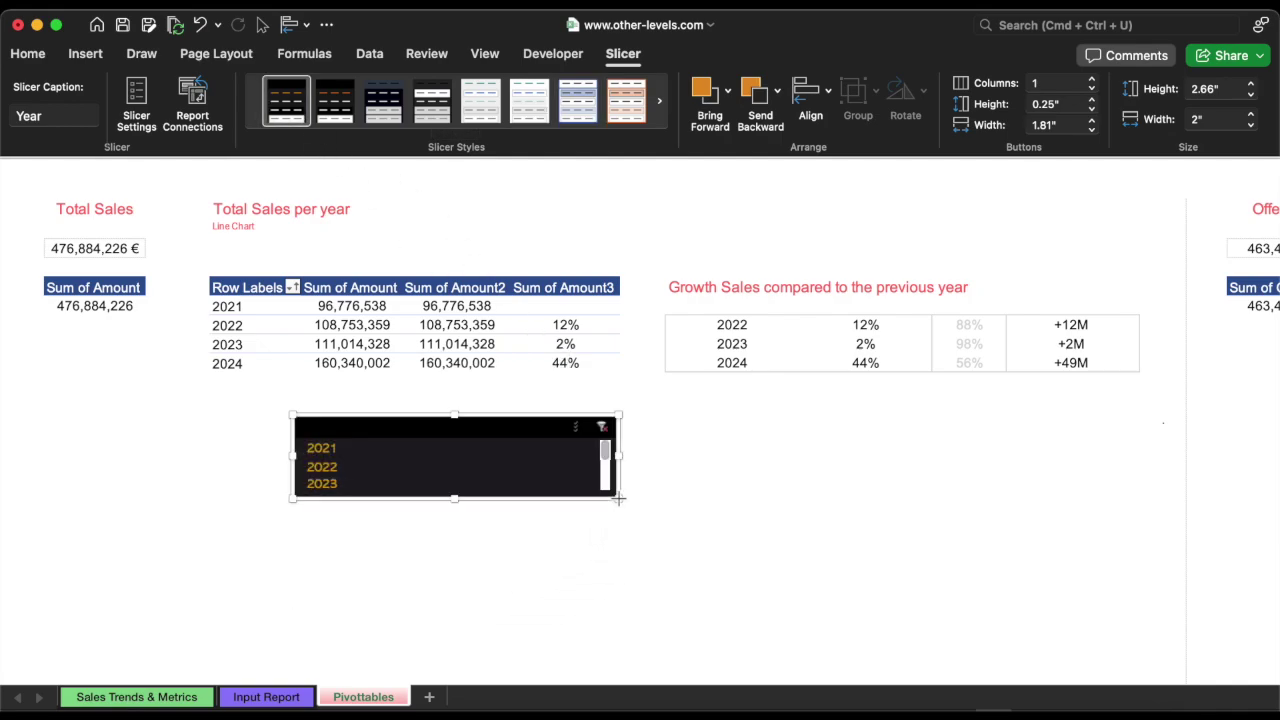
- Lay the slicer out in 4 columns, hide its header and no-data items, and shrink its height
{"action": "left_click", "coordinate": [1094, 82]}
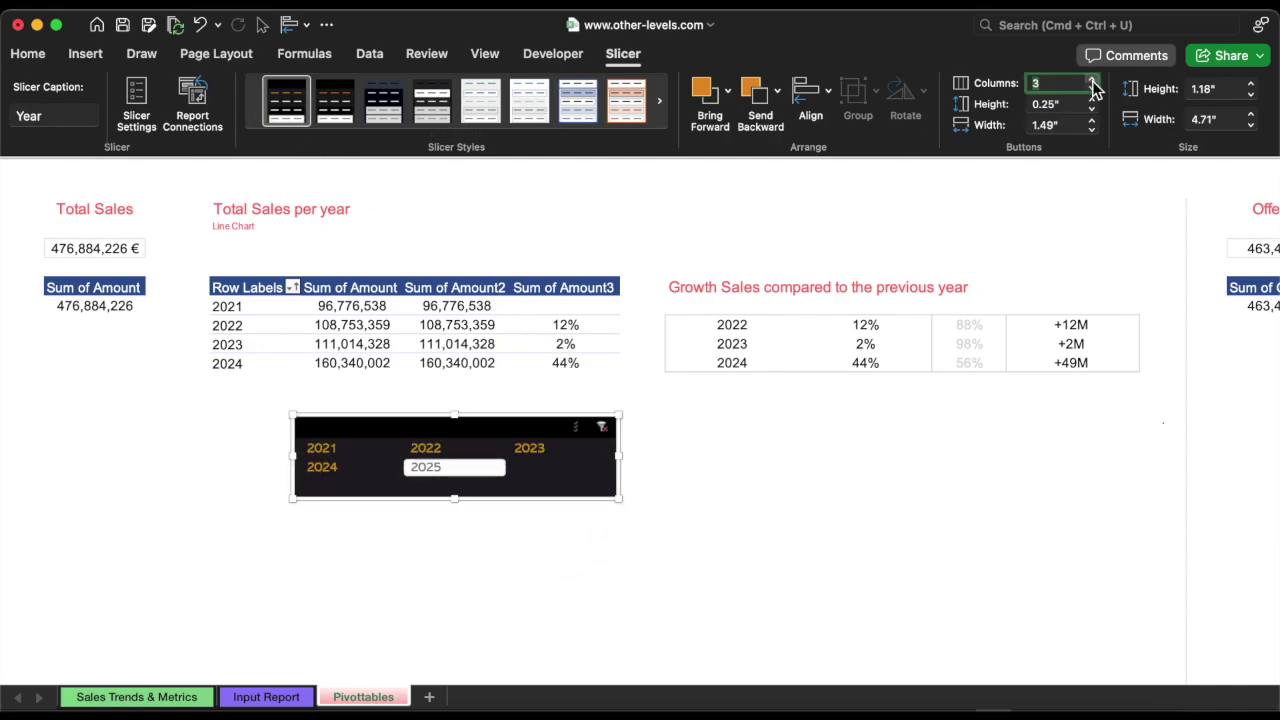
{"action": "left_click", "coordinate": [1094, 82]}
{"action": "right_click", "coordinate": [486, 418]}
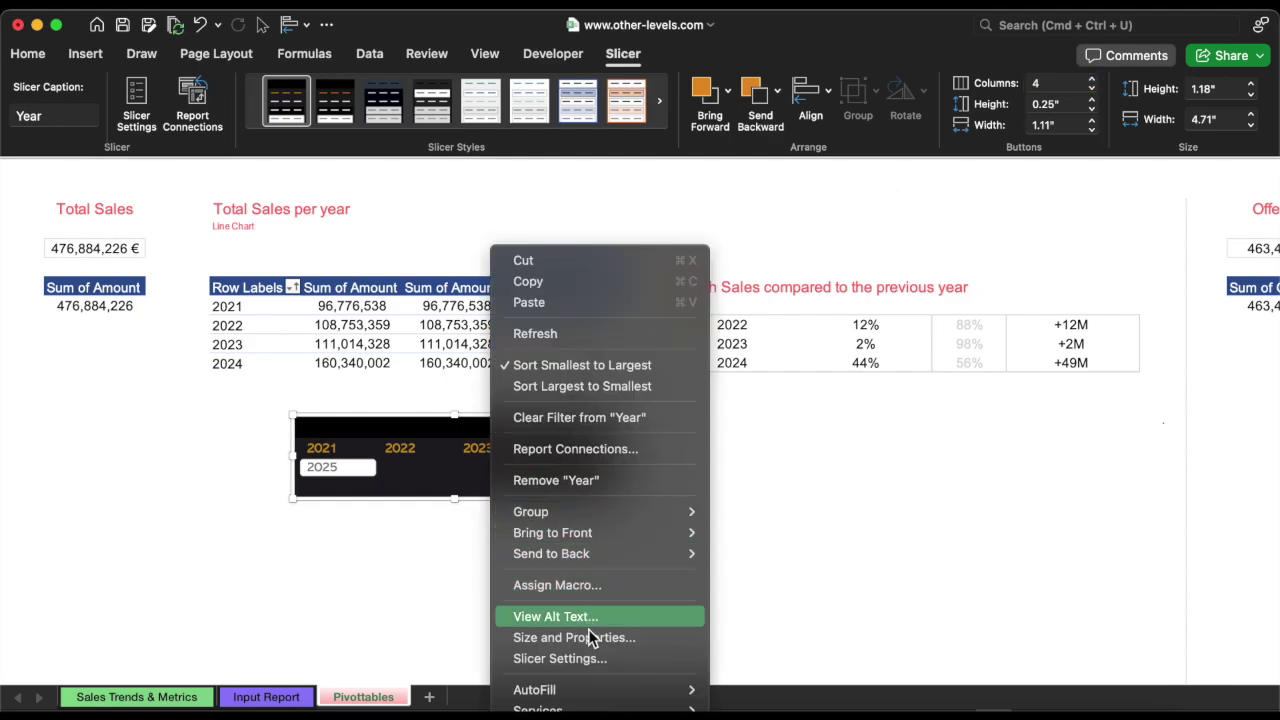
{"action": "left_click", "coordinate": [593, 664]}
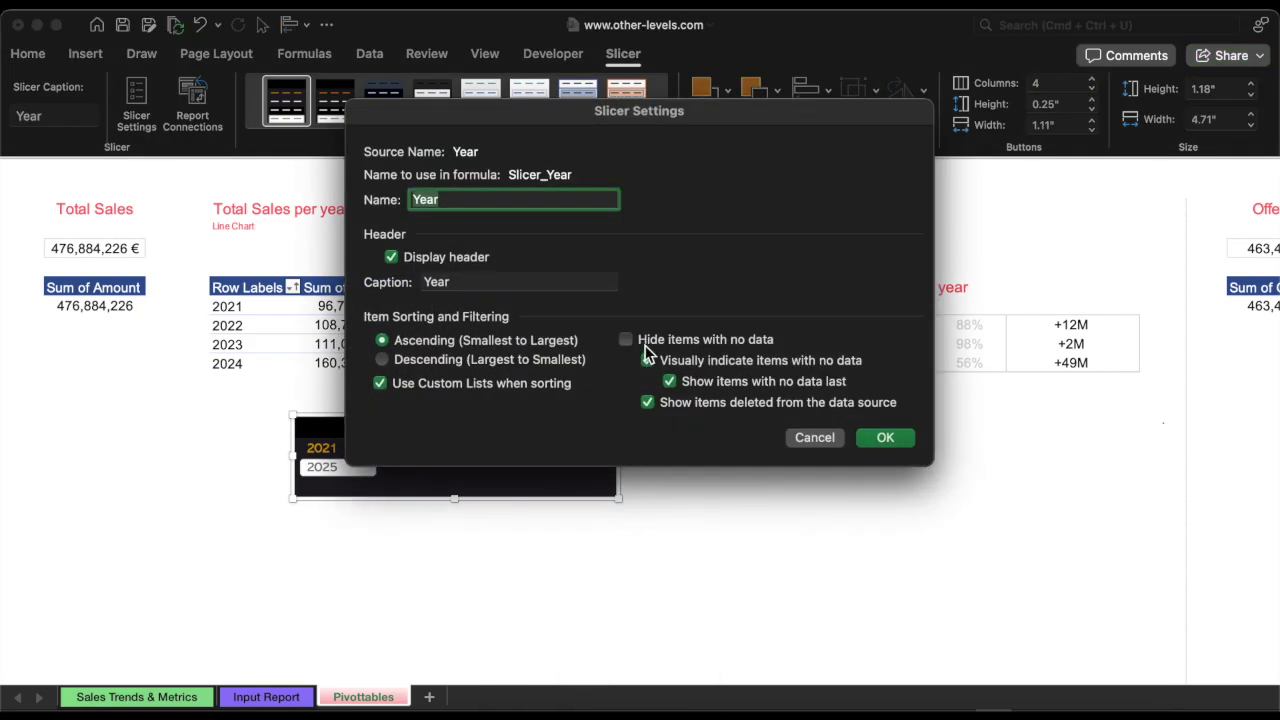
{"action": "left_click", "coordinate": [640, 341]}
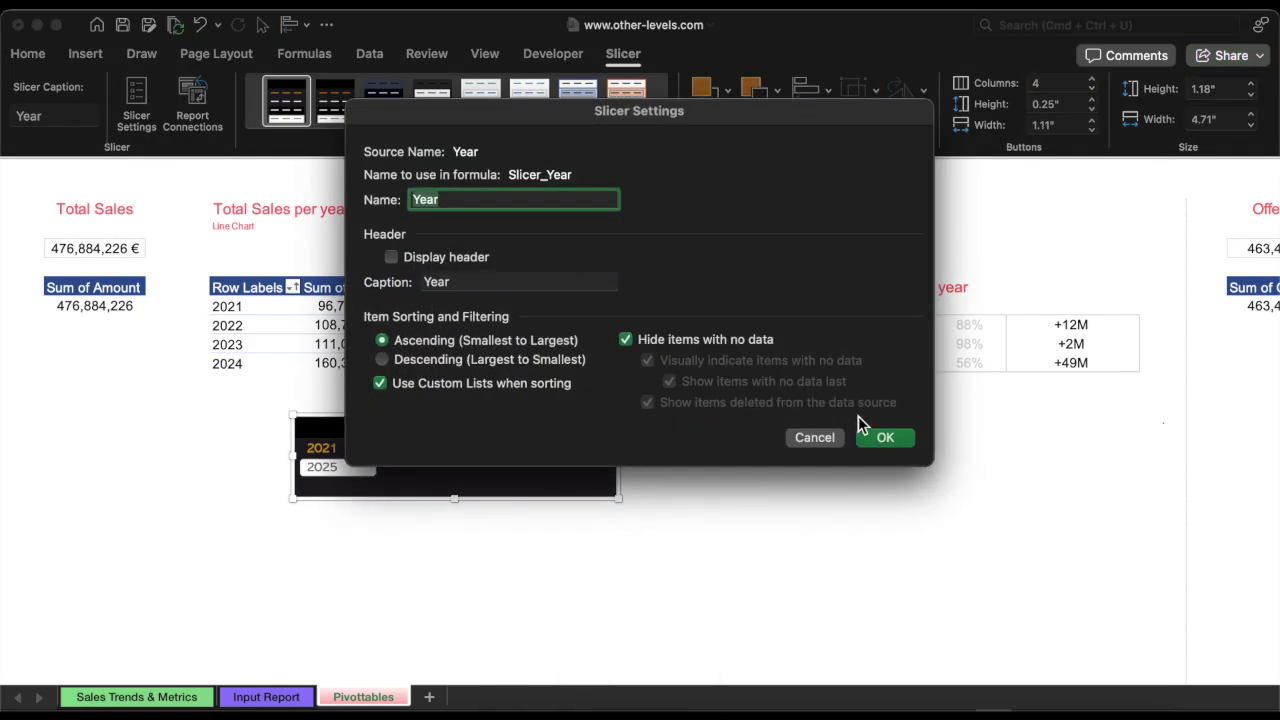
{"action": "left_click", "coordinate": [885, 442]}
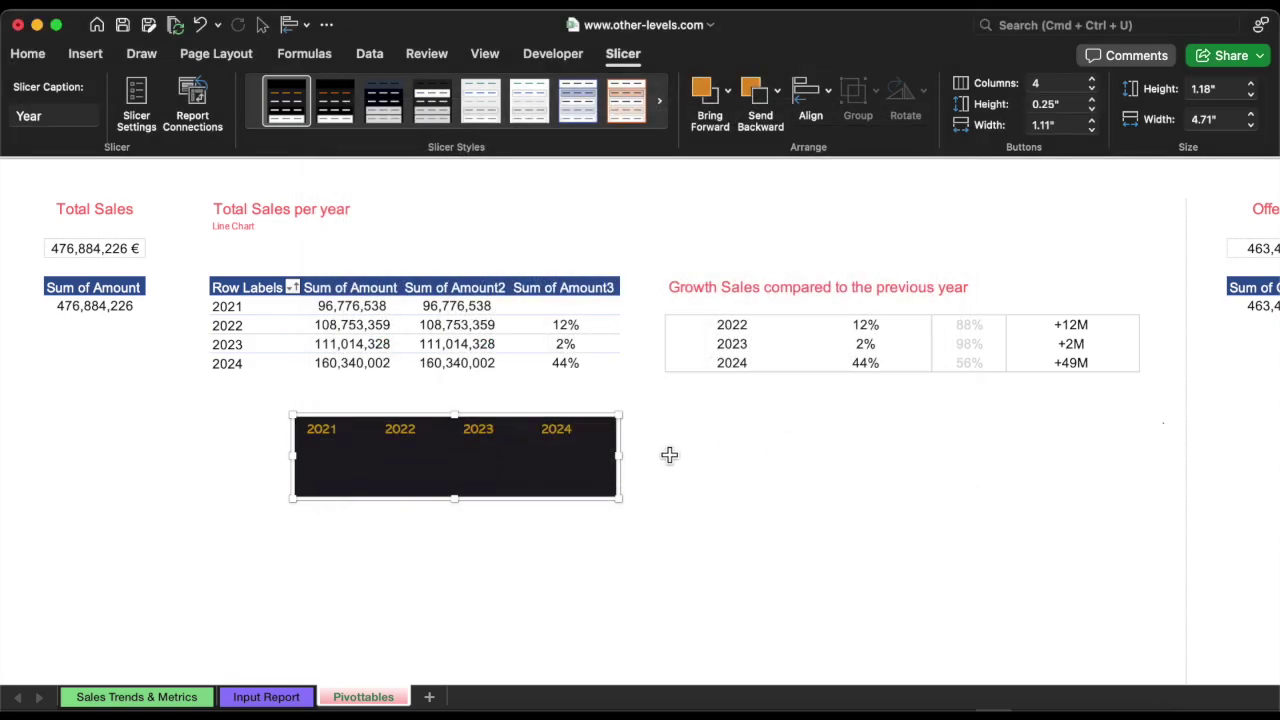
{"action": "left_click_drag", "start_coordinate": [612, 494], "coordinate": [606, 457]}
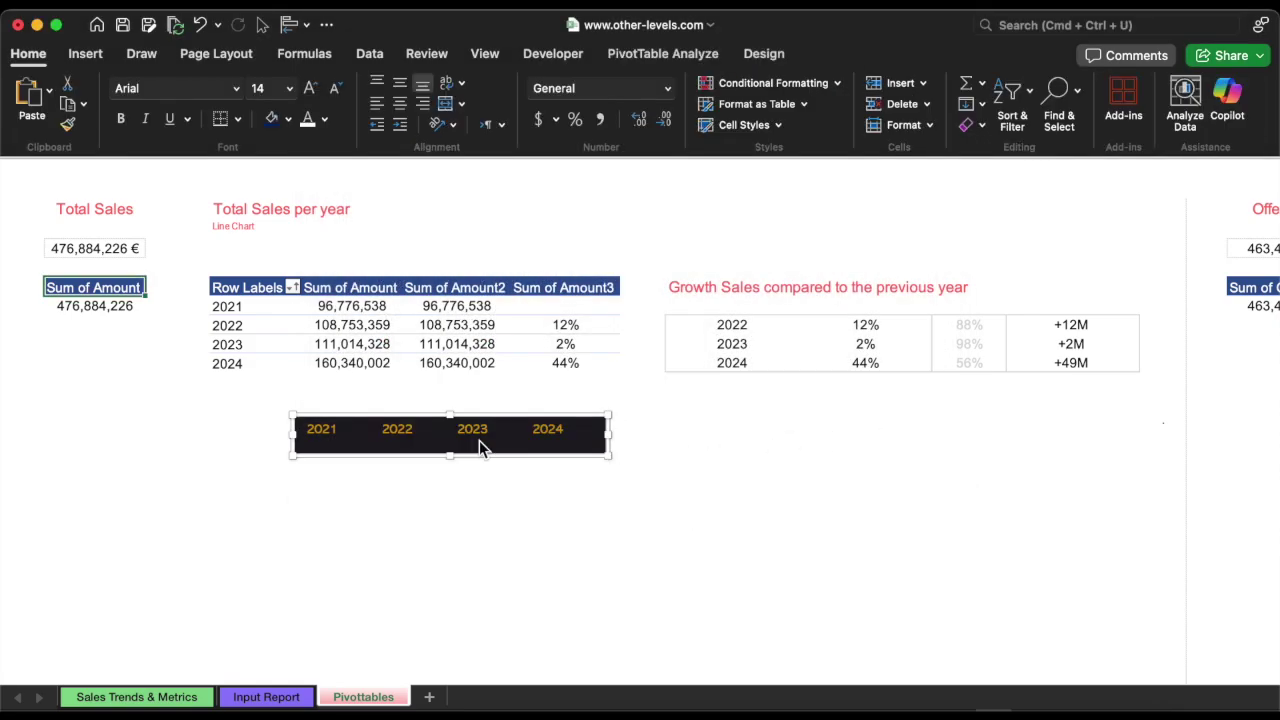
- Paste the Year slicer onto the Sales Trends & Metrics top bar and tick PivotTable connections like PivotTable4
{"action": "left_click", "coordinate": [171, 696]}
{"action": "key", "text": "super+v"}
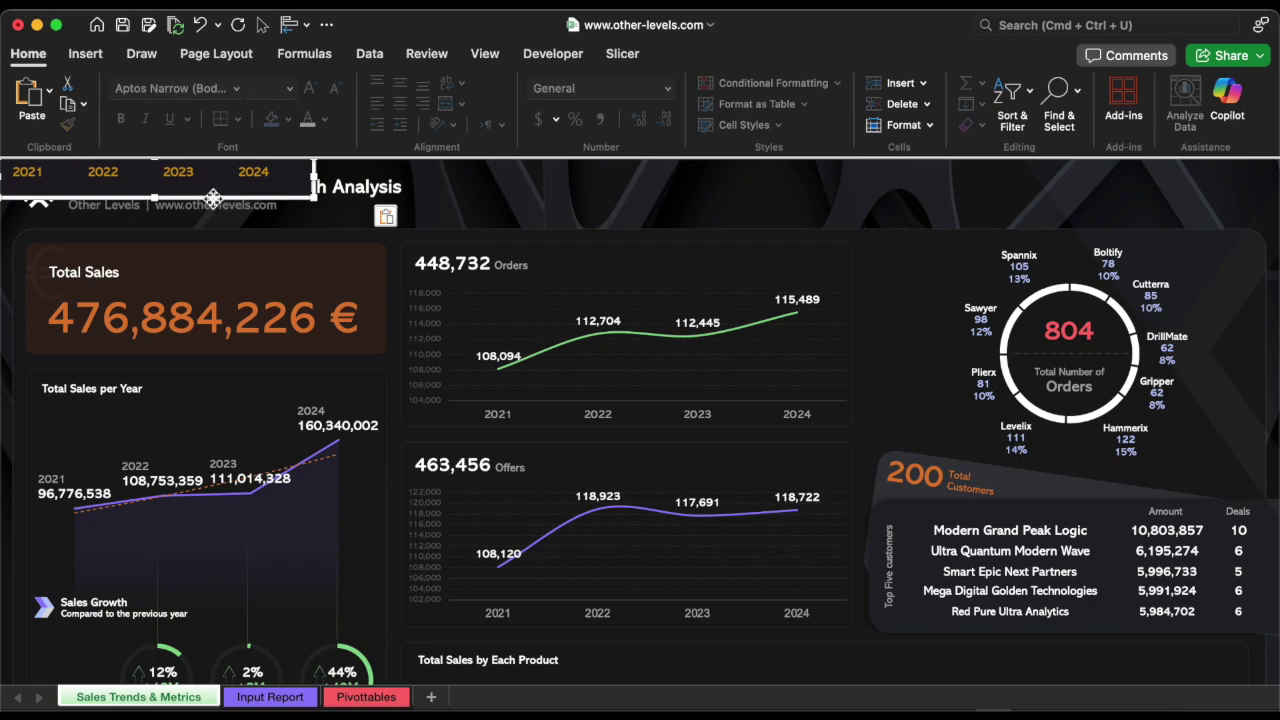
{"action": "left_click_drag", "start_coordinate": [213, 197], "coordinate": [923, 206]}
{"action": "left_click", "coordinate": [192, 102]}
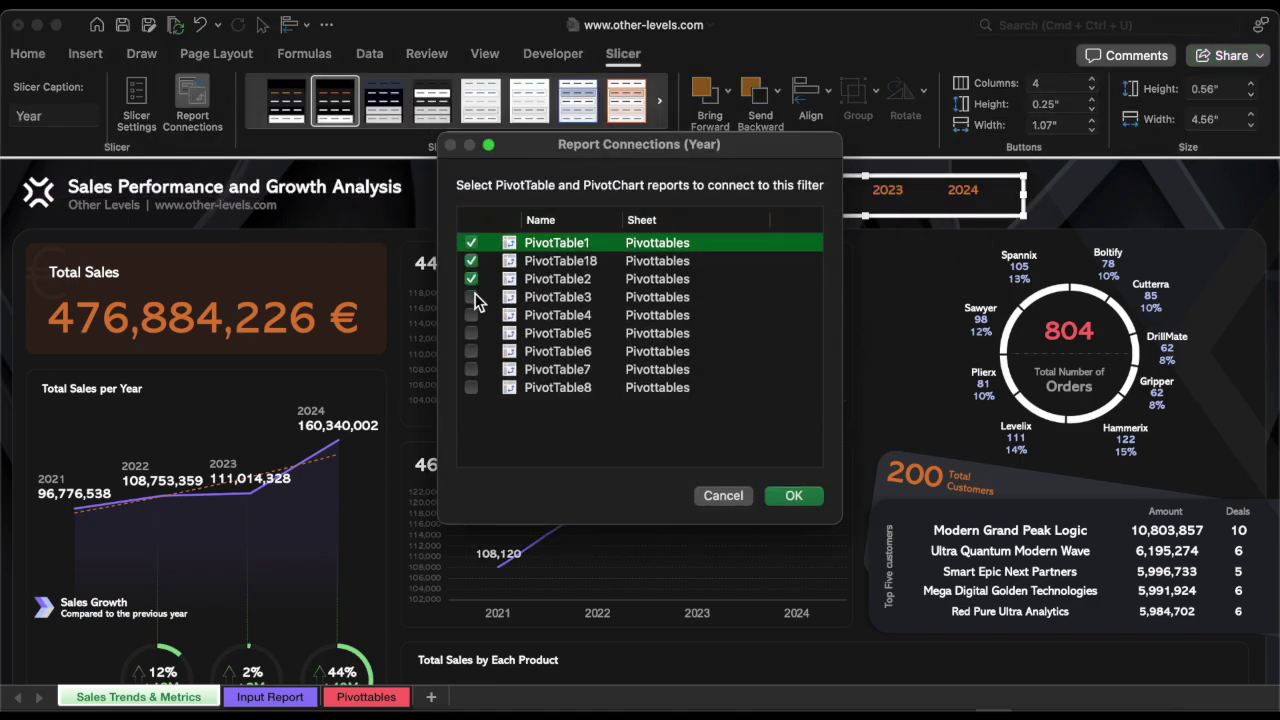
{"action": "left_click", "coordinate": [471, 315]}
- Confirm the slicer connections and draw a rounded rectangle near the slicer
{"action": "left_click", "coordinate": [790, 497]}
{"action": "left_click", "coordinate": [86, 56]}
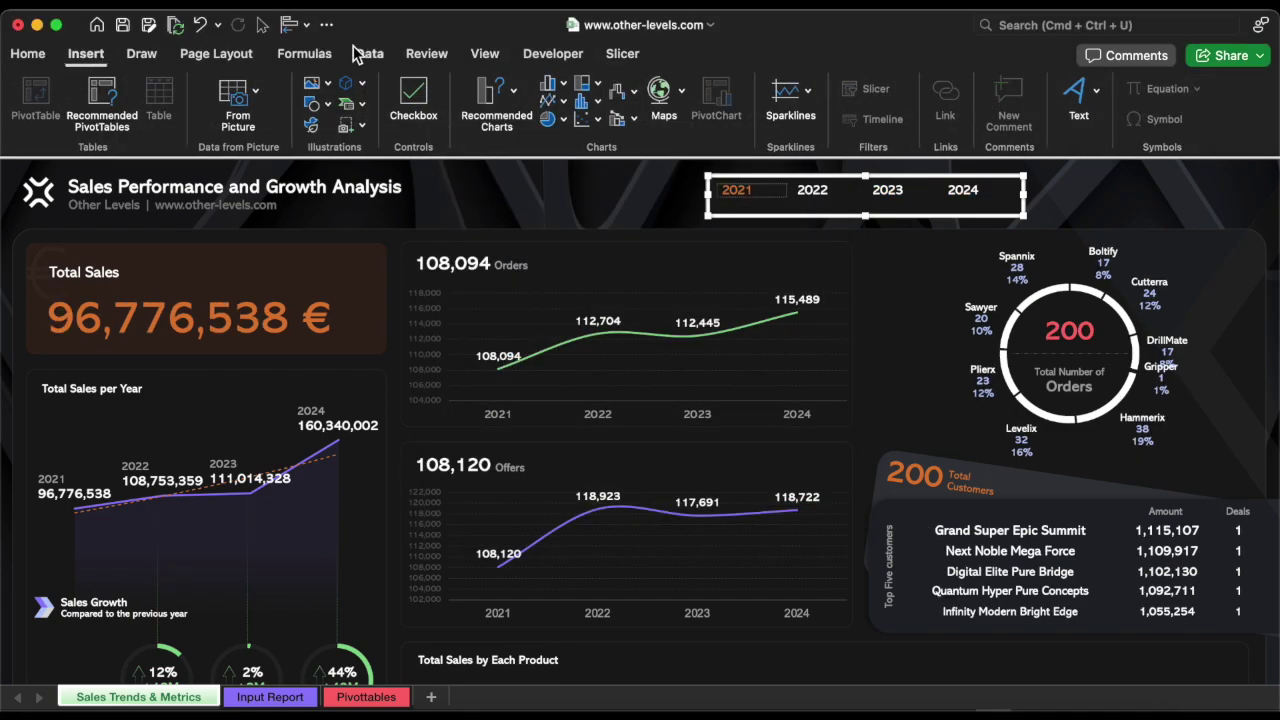
{"action": "left_click", "coordinate": [312, 104]}
{"action": "left_click", "coordinate": [607, 165]}
{"action": "left_click_drag", "start_coordinate": [546, 182], "coordinate": [777, 288]}
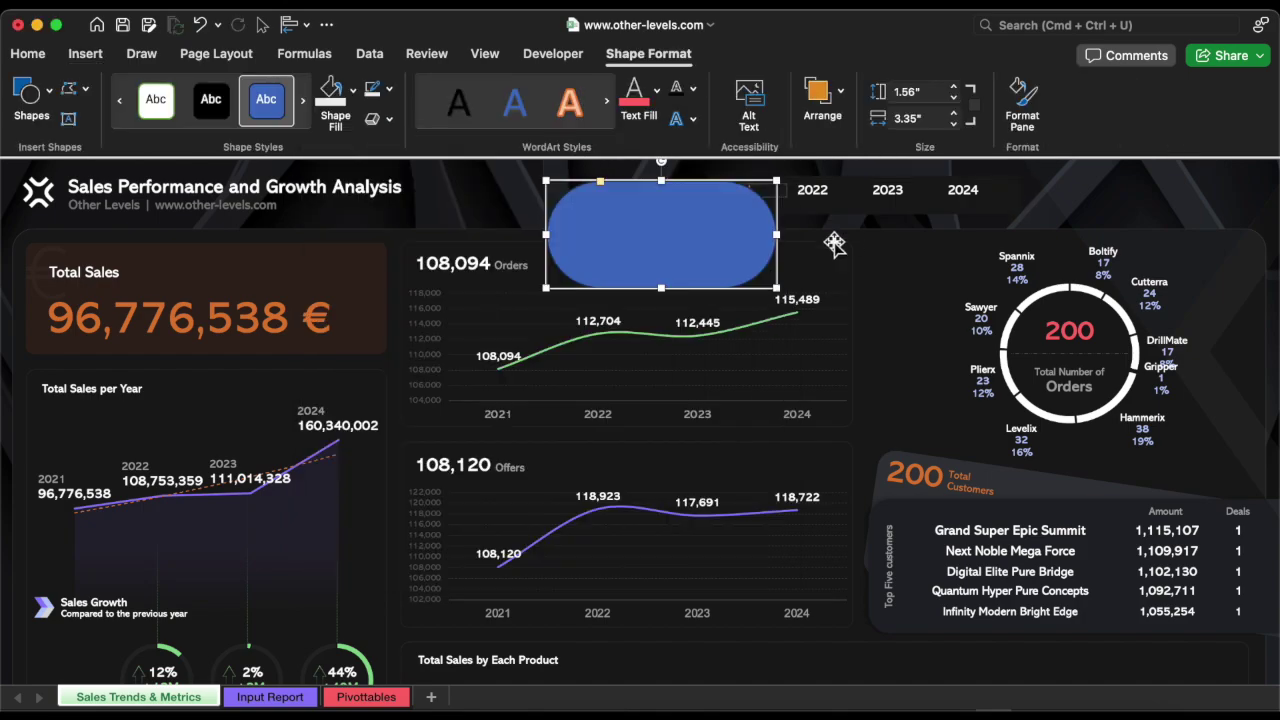
- Format Painter the dark dashboard background style onto the rectangle and shrink it to slicer height
{"action": "left_click", "coordinate": [878, 237]}
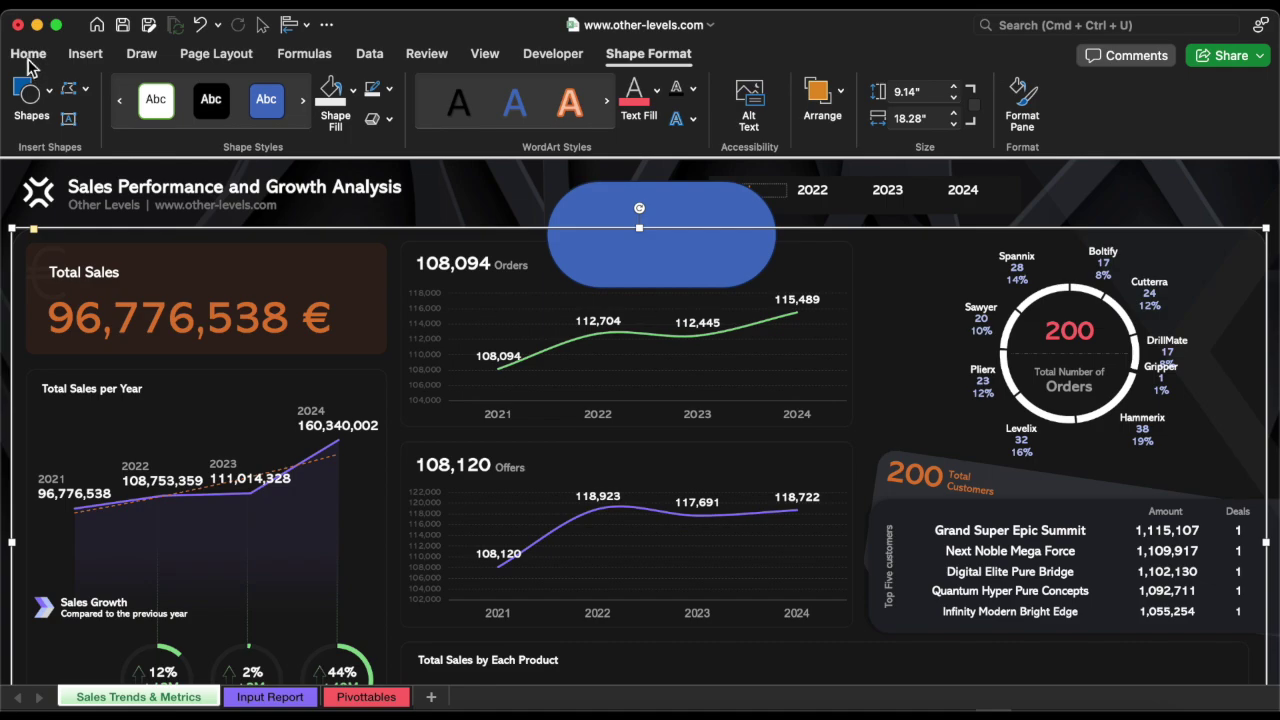
{"action": "left_click", "coordinate": [27, 55]}
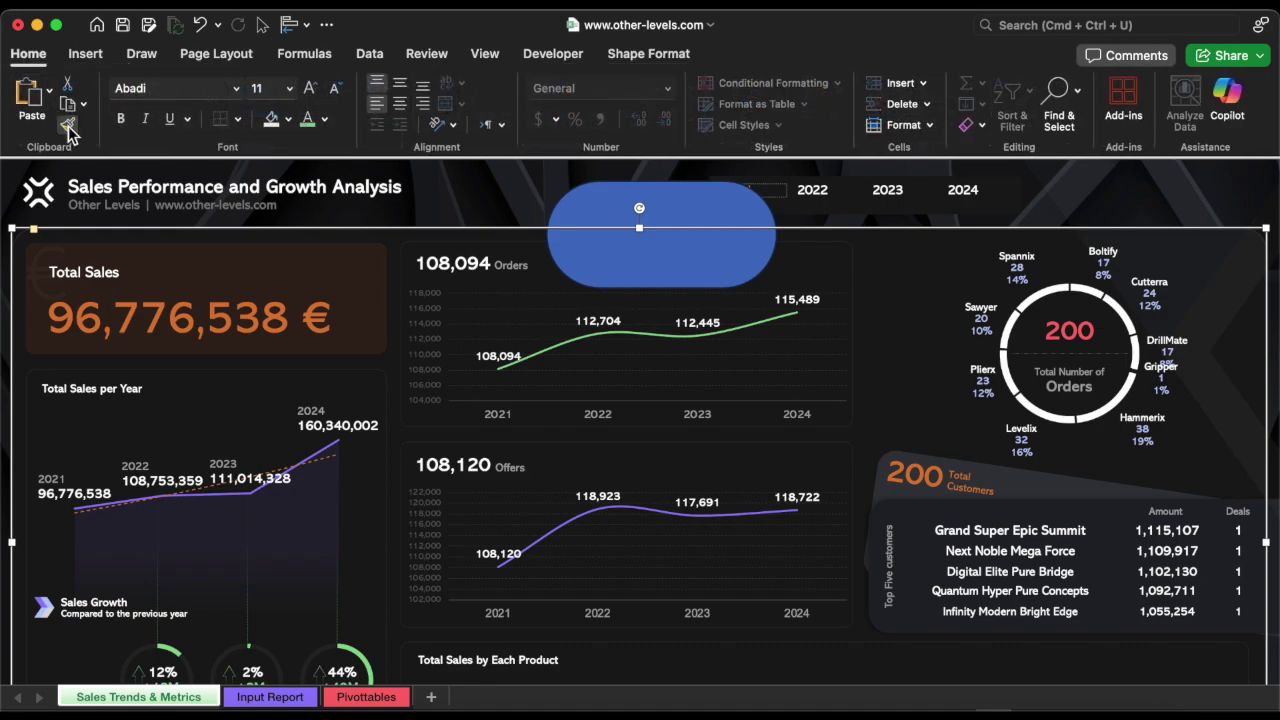
{"action": "left_click", "coordinate": [610, 209]}
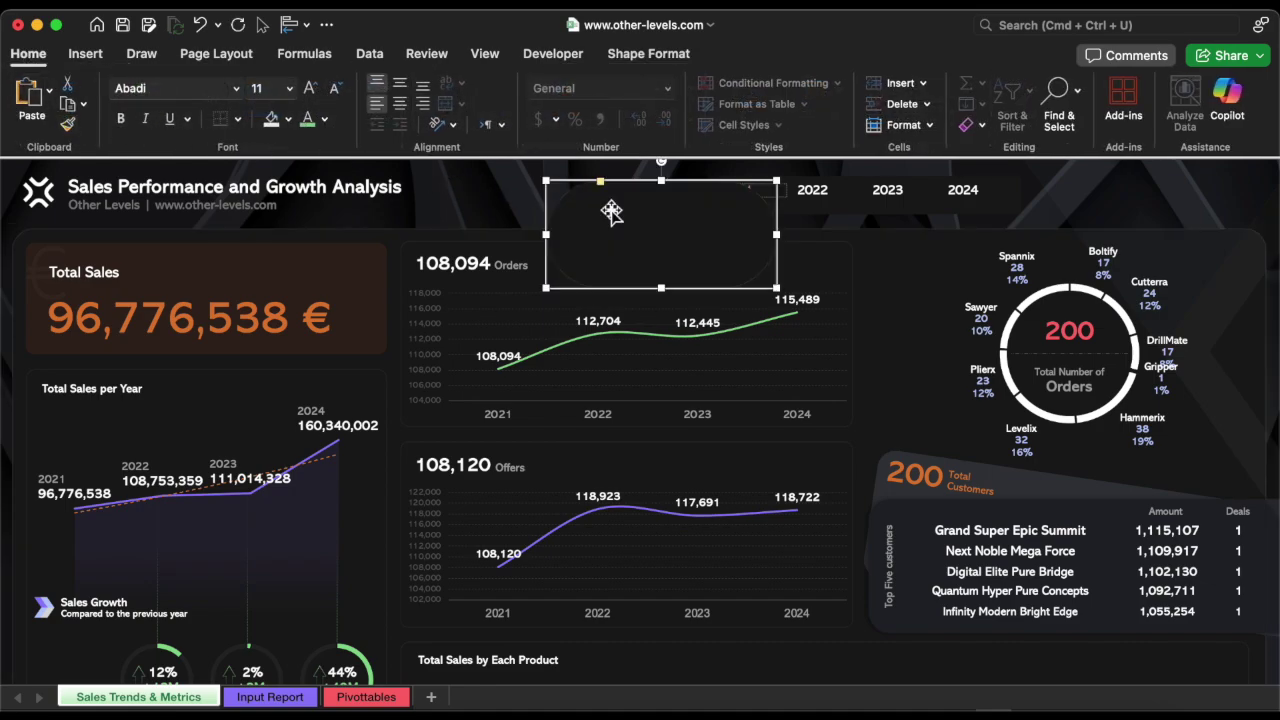
{"action": "left_click_drag", "start_coordinate": [665, 288], "coordinate": [680, 220]}
- Bring the Year slicer to front and position it over the rounded background
{"action": "right_click", "coordinate": [822, 210]}
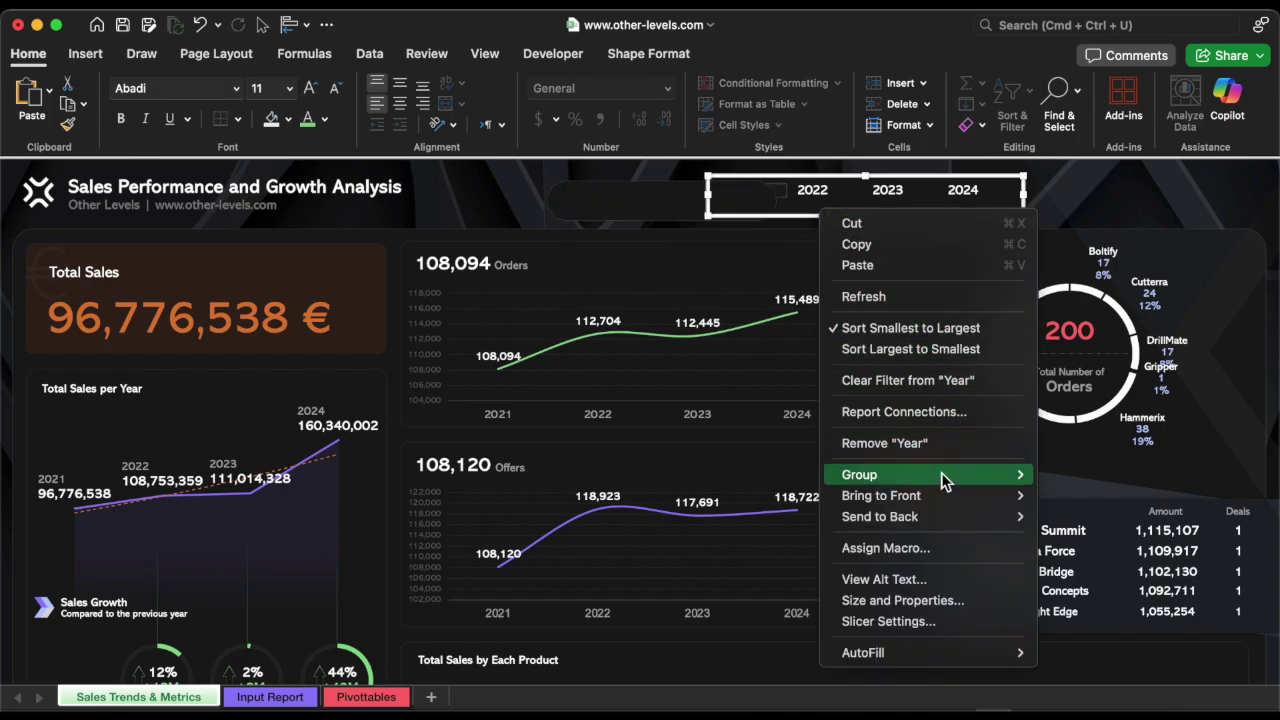
{"action": "mouse_move", "coordinate": [943, 496]}
{"action": "left_click", "coordinate": [1070, 496]}
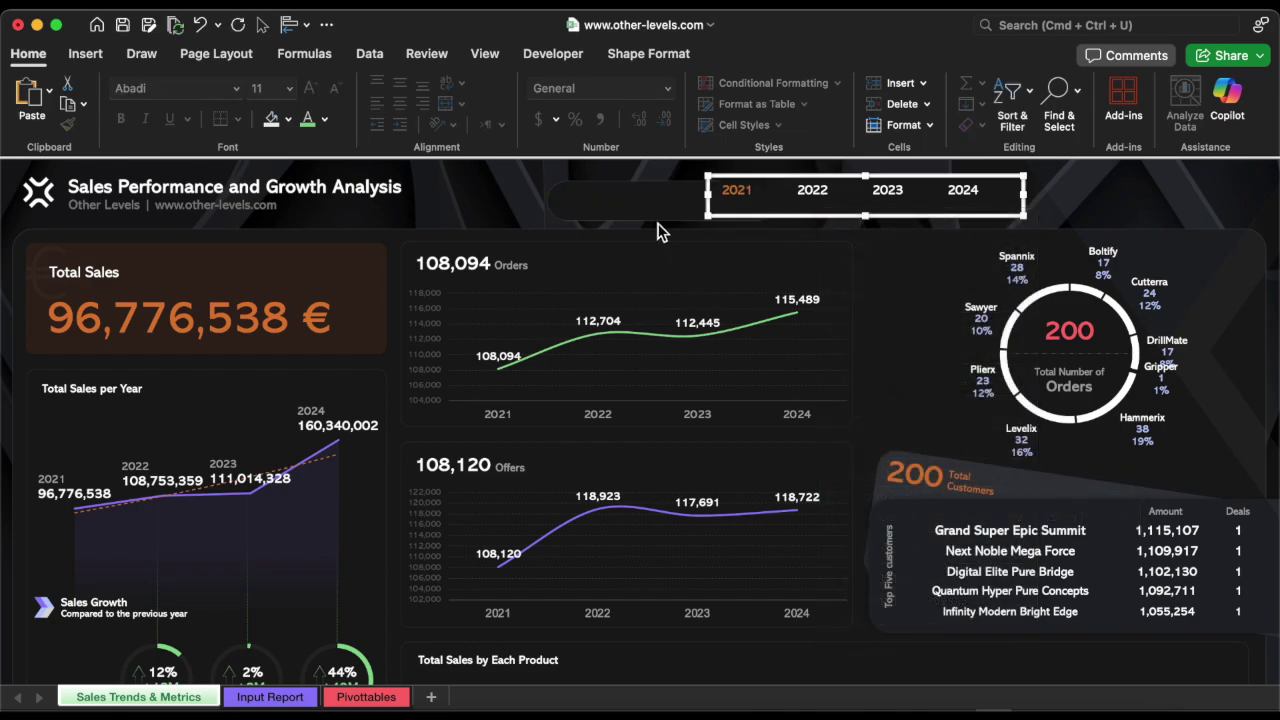
{"action": "left_click_drag", "start_coordinate": [706, 195], "coordinate": [985, 195]}
- Draw a button shape at the dashboard's top right, fill it dark purple and remove its outline
{"action": "left_click", "coordinate": [960, 280]}
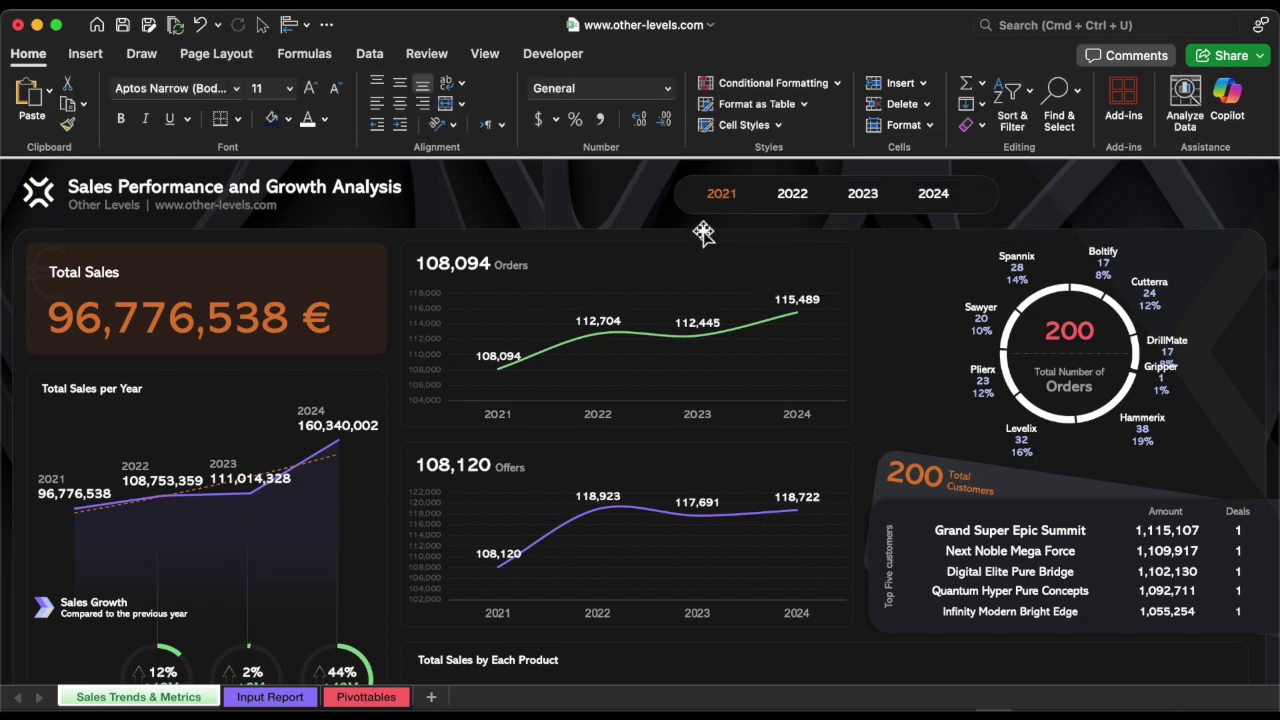
{"action": "left_click_drag", "start_coordinate": [685, 207], "coordinate": [1000, 195]}
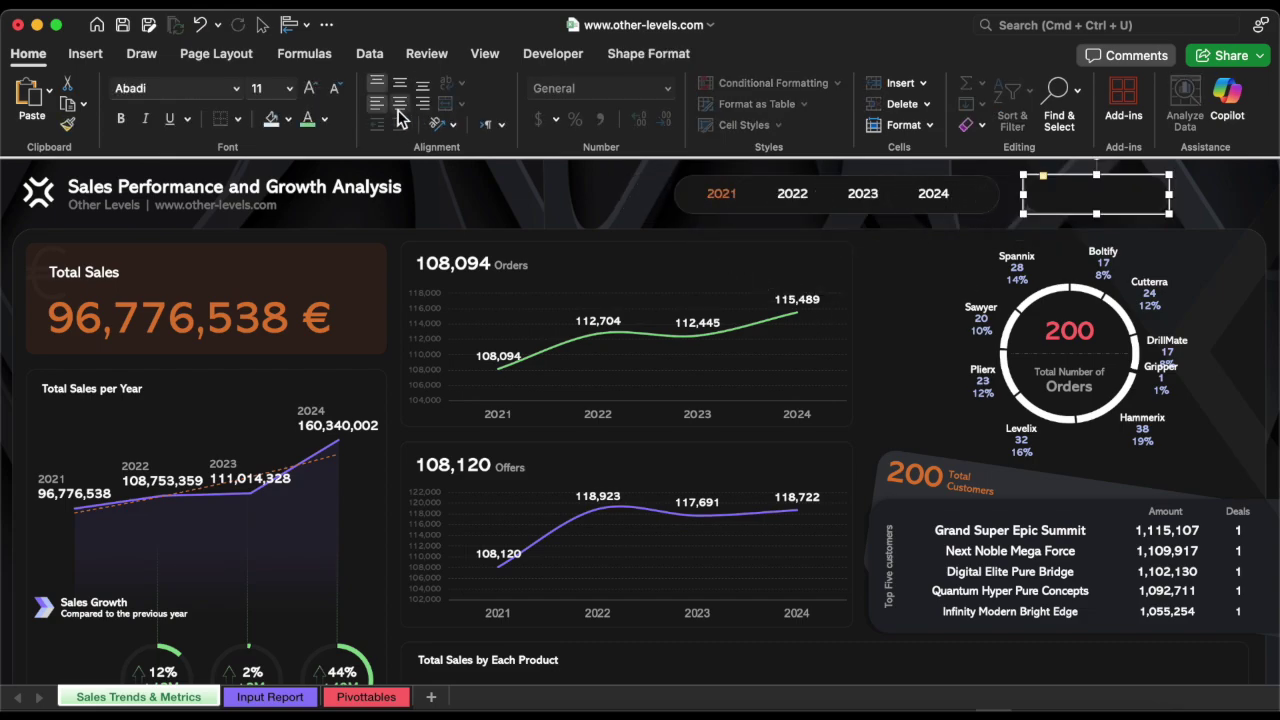
{"action": "left_click", "coordinate": [288, 119]}
{"action": "left_click", "coordinate": [338, 445]}
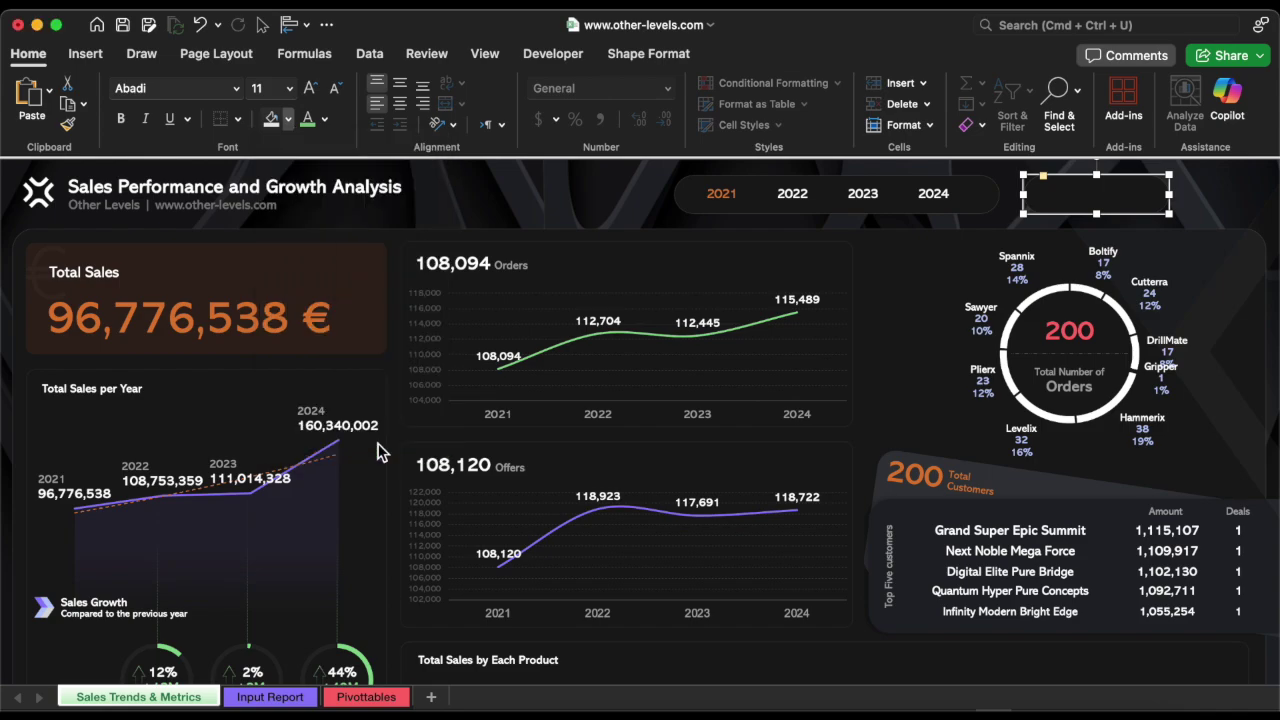
{"action": "left_click", "coordinate": [708, 458]}
{"action": "left_click", "coordinate": [650, 56]}
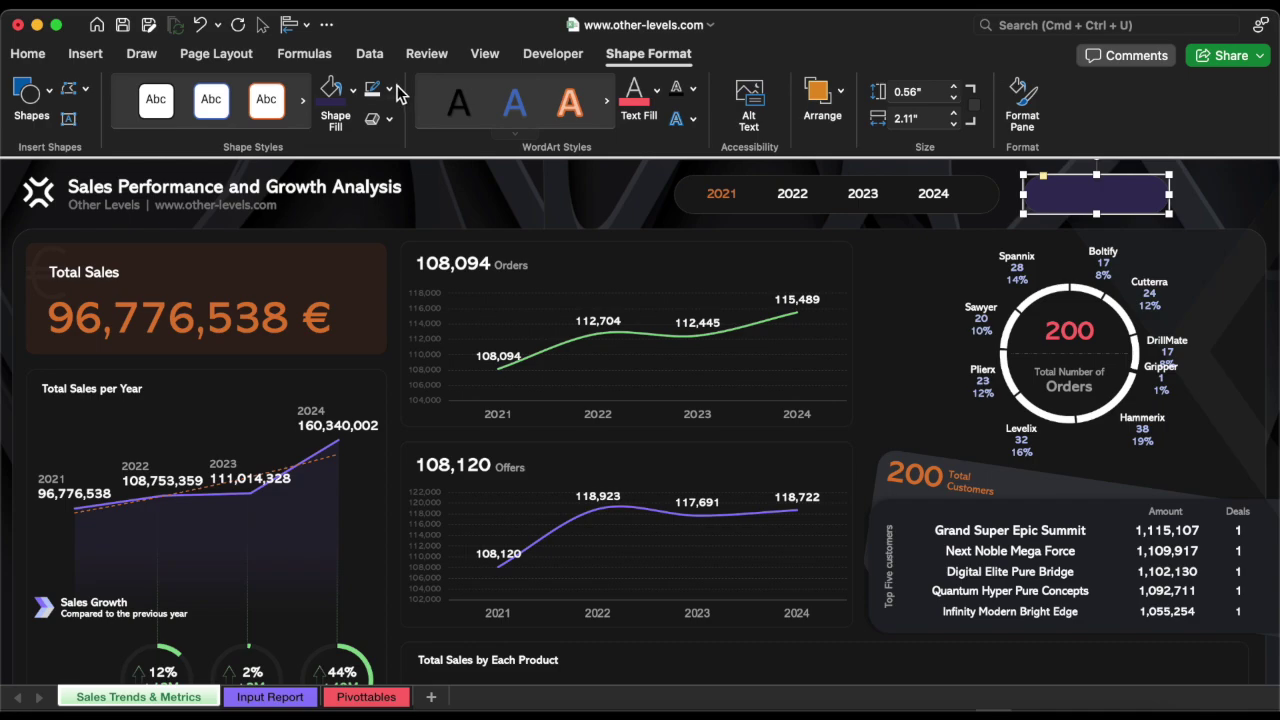
{"action": "left_click", "coordinate": [380, 88]}
{"action": "left_click", "coordinate": [457, 140]}
{"action": "left_click_drag", "start_coordinate": [1022, 197], "coordinate": [1196, 197]}
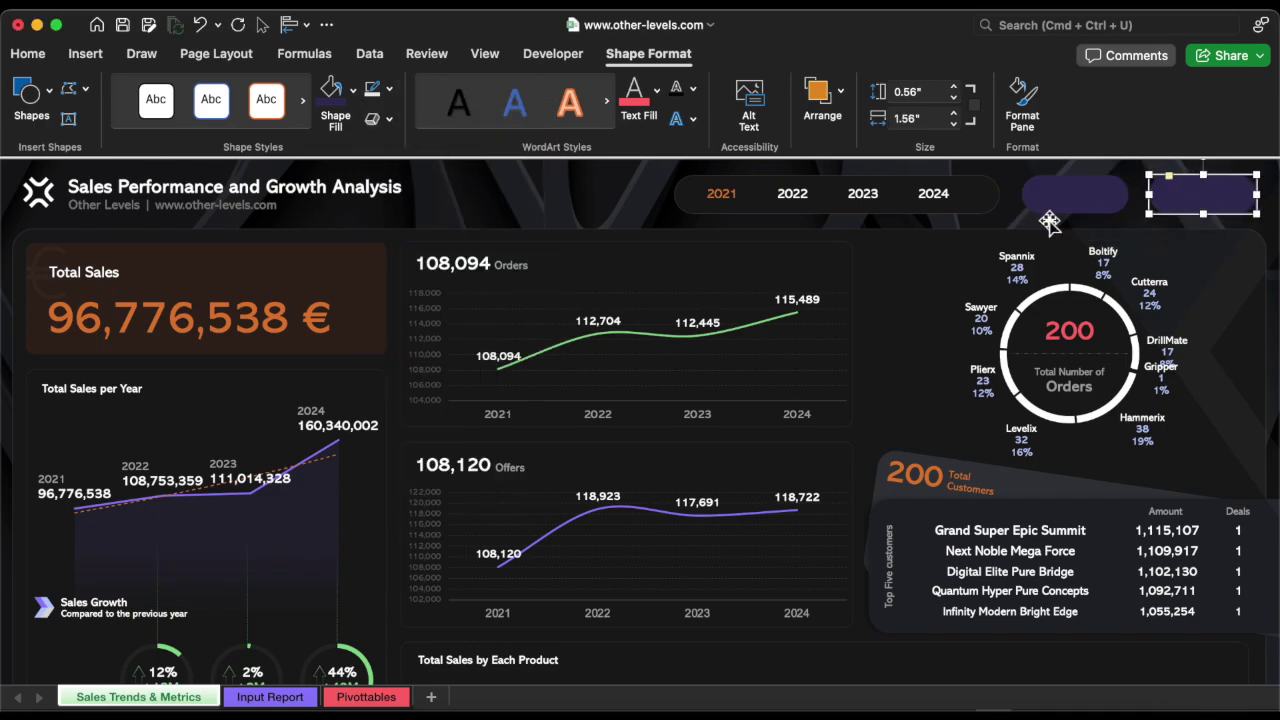
- Copy a text box onto the purple button, type 'Dashboard' and centre it
{"action": "left_click", "coordinate": [149, 375]}
{"action": "left_click_drag", "start_coordinate": [149, 375], "coordinate": [1085, 200]}
{"action": "type", "text": "Dashb"}
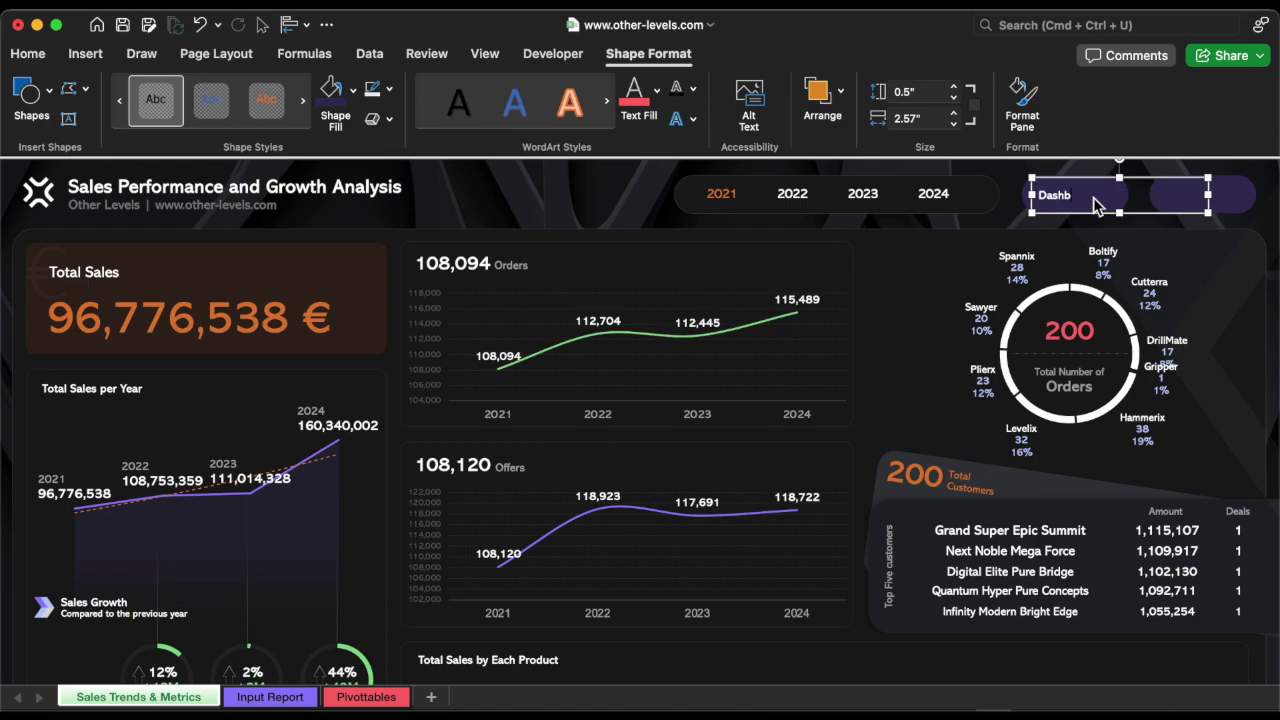
{"action": "type", "text": "oard"}
{"action": "left_click_drag", "start_coordinate": [1208, 197], "coordinate": [1128, 197]}
{"action": "key", "text": "super+e"}
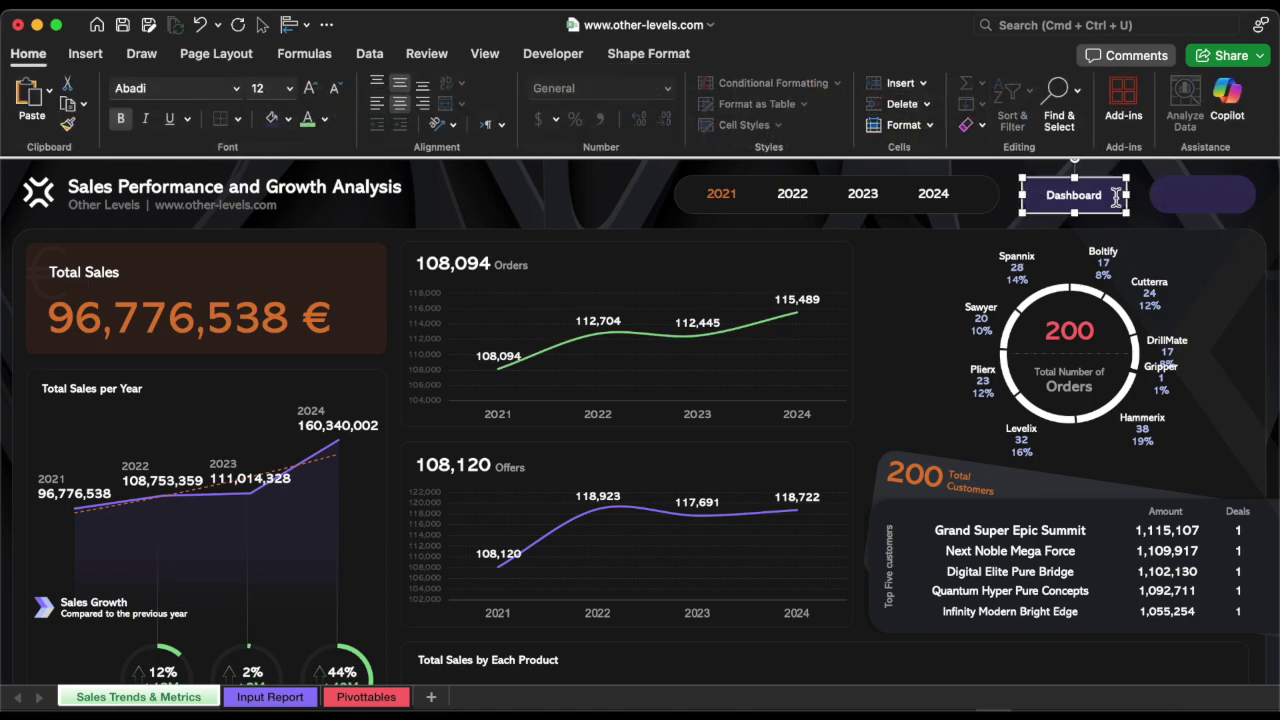
- Hyperlink the Dashboard button to the Sales Trends & Metrics sheet with a 'Dashboard' ScreenTip
{"action": "right_click", "coordinate": [1088, 213]}
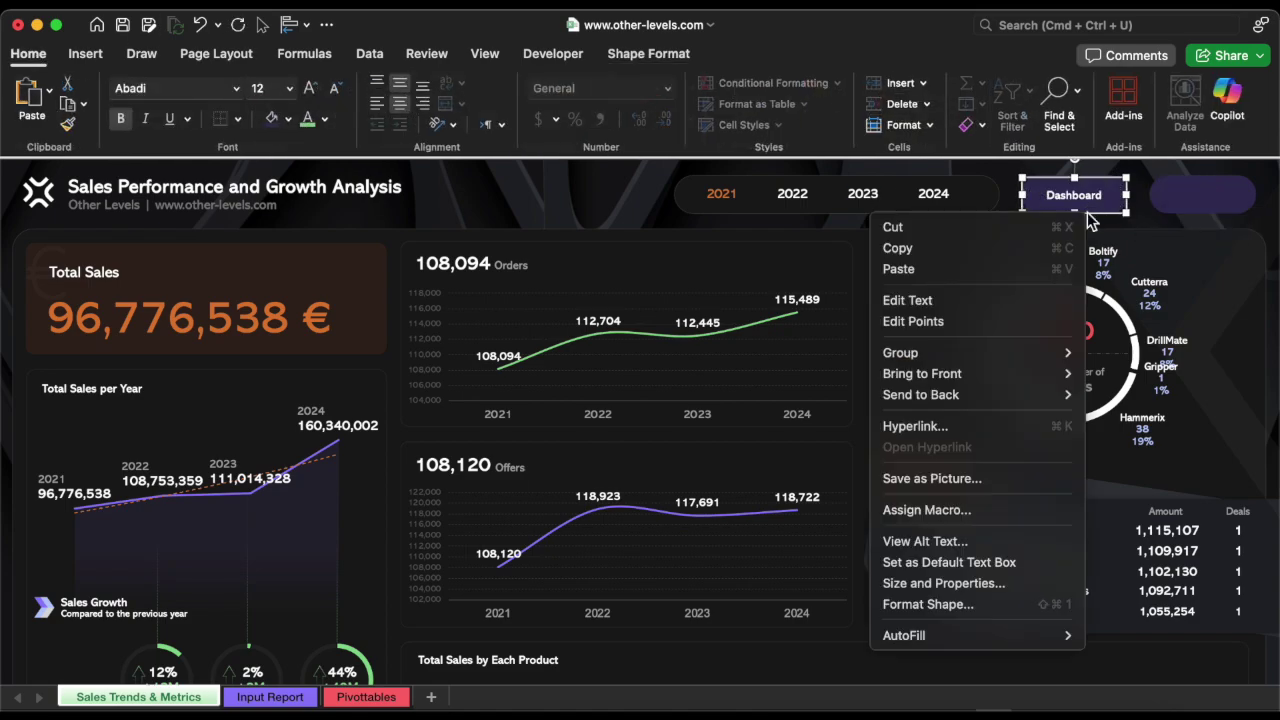
{"action": "left_click", "coordinate": [942, 420]}
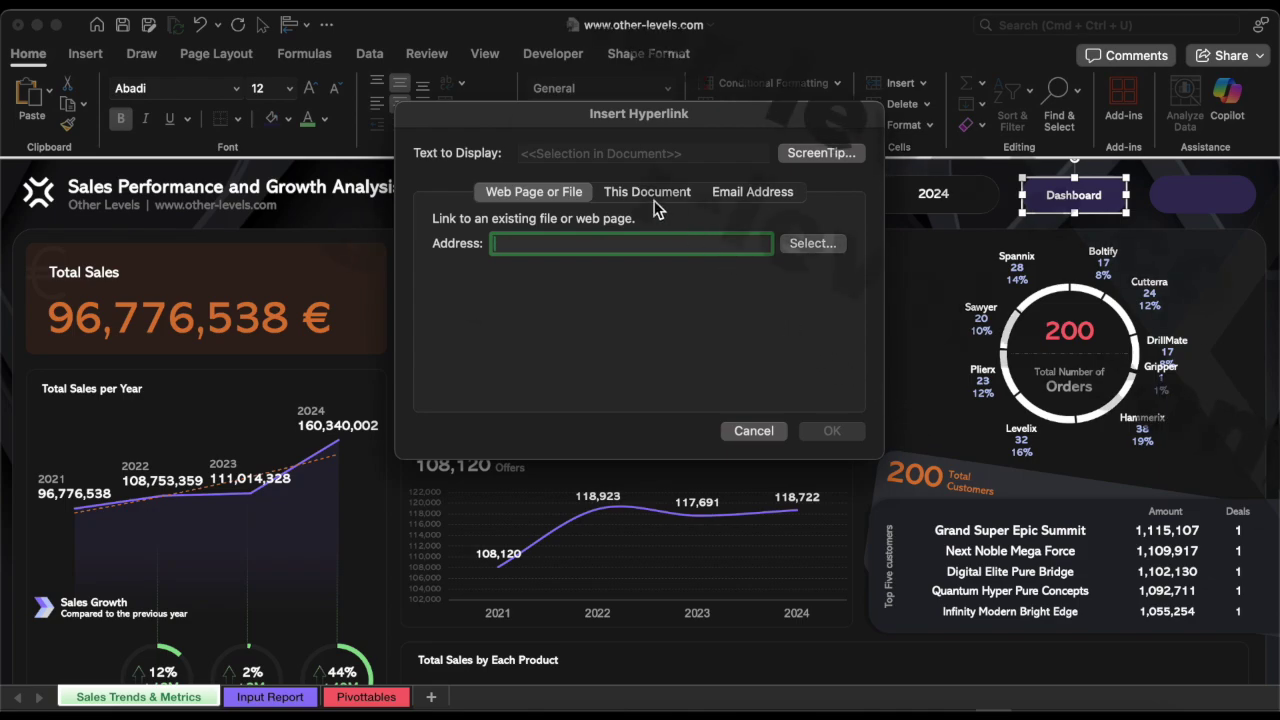
{"action": "left_click", "coordinate": [647, 191]}
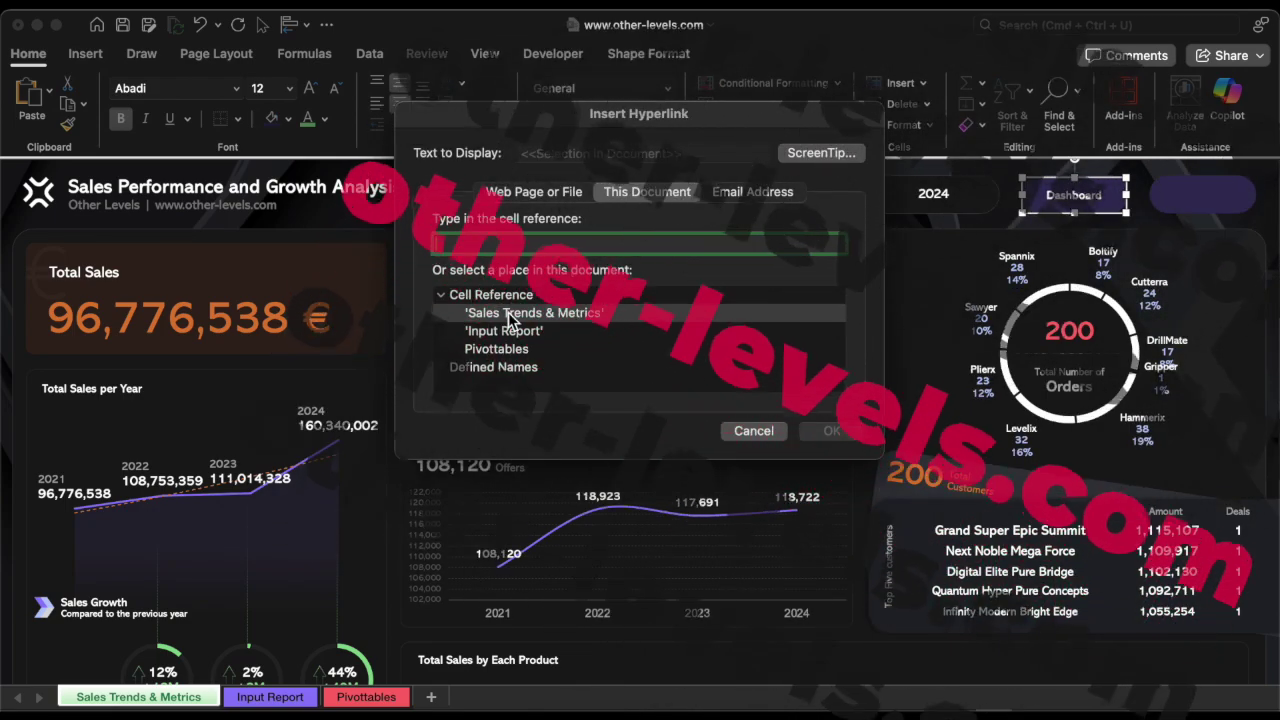
{"action": "left_click", "coordinate": [525, 312]}
{"action": "left_click", "coordinate": [816, 153]}
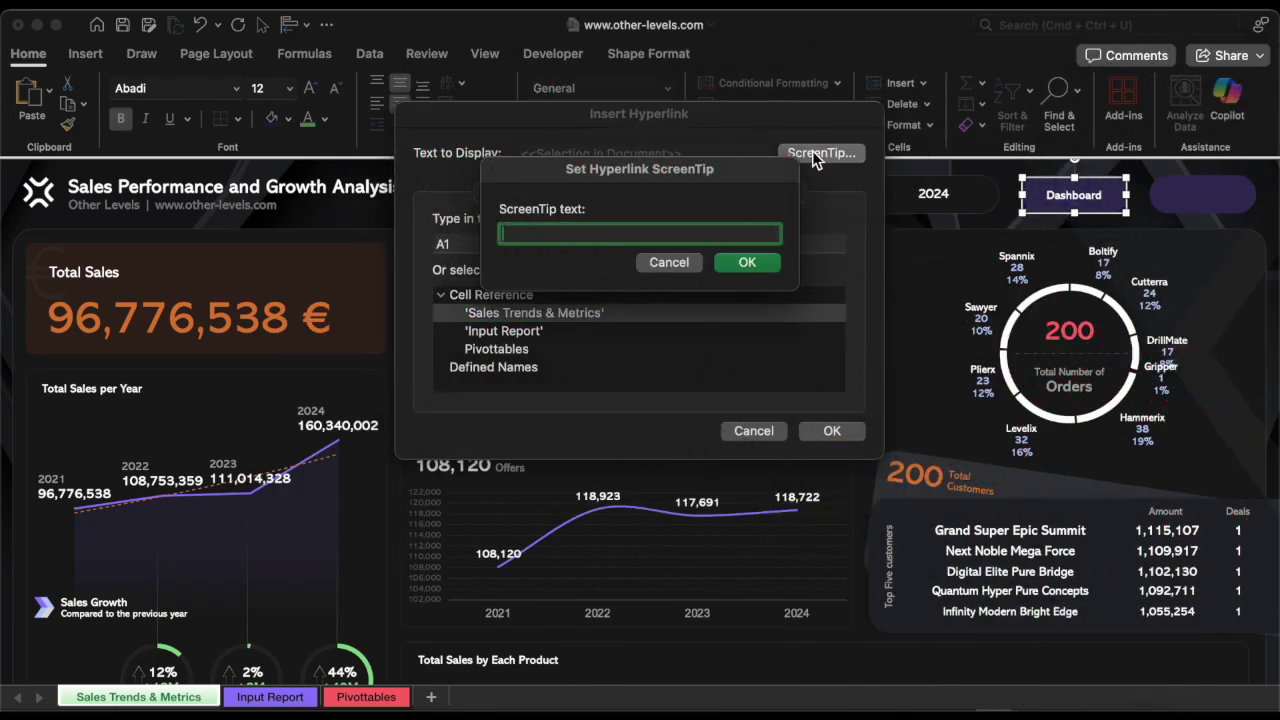
{"action": "left_click", "coordinate": [747, 262]}
{"action": "left_click", "coordinate": [832, 430]}
- Copy the Dashboard label onto the second button and relabel it 'Input Report'
{"action": "left_click_drag", "start_coordinate": [1098, 193], "coordinate": [1228, 193]}
{"action": "type", "text": "Input Report"}
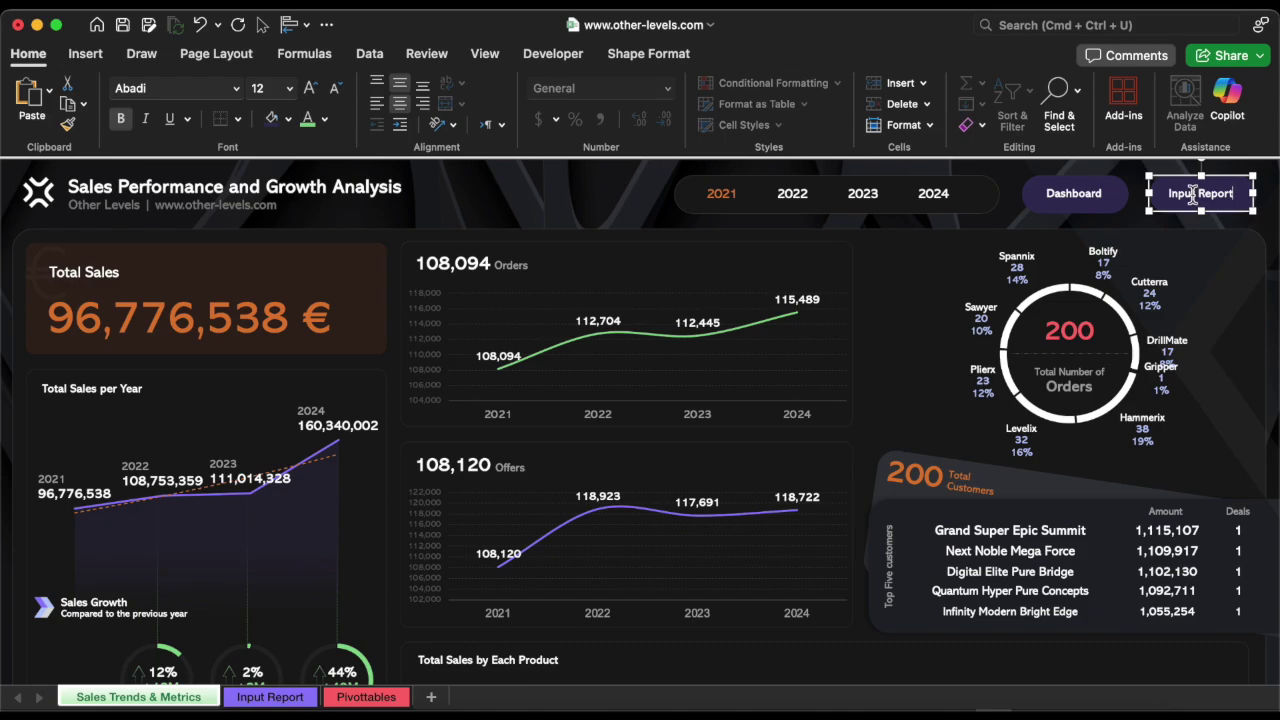
{"action": "key", "text": "super+1"}
- Fade the Input Report button with 68% text transparency and 40% fill transparency
{"action": "left_click", "coordinate": [1200, 208]}
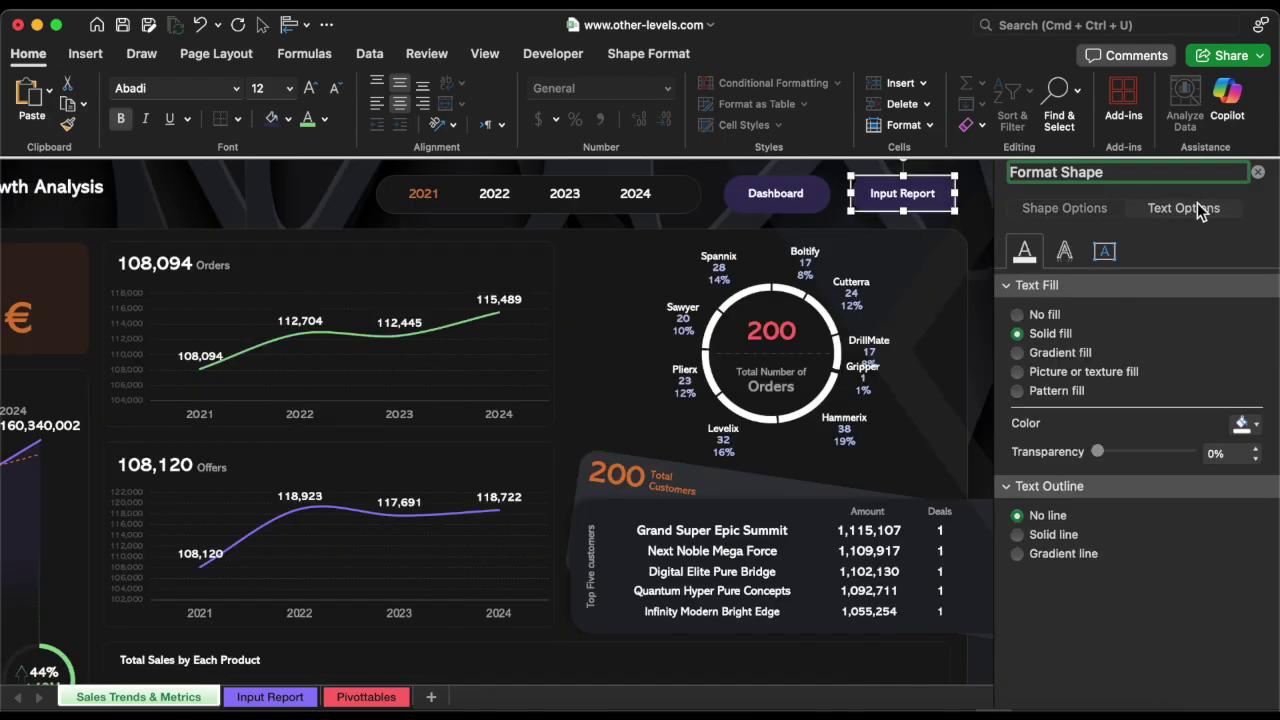
{"action": "left_click_drag", "start_coordinate": [1099, 456], "coordinate": [1163, 460]}
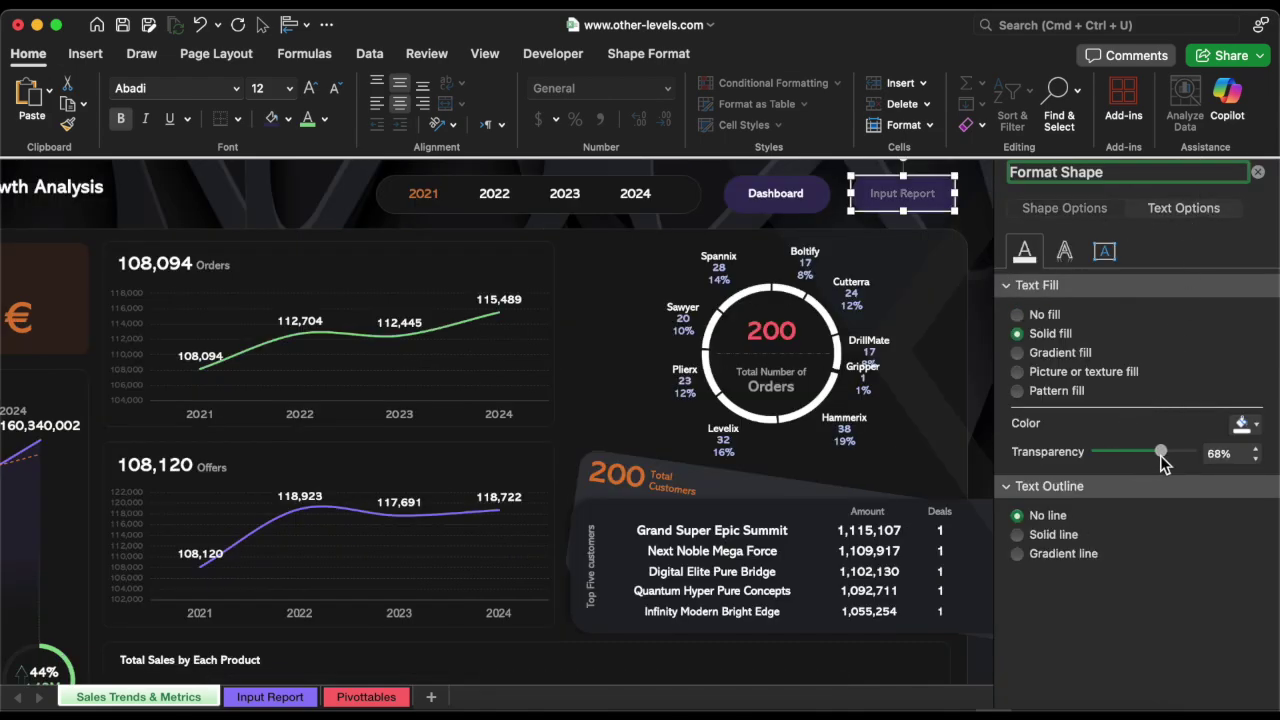
{"action": "left_click", "coordinate": [853, 197]}
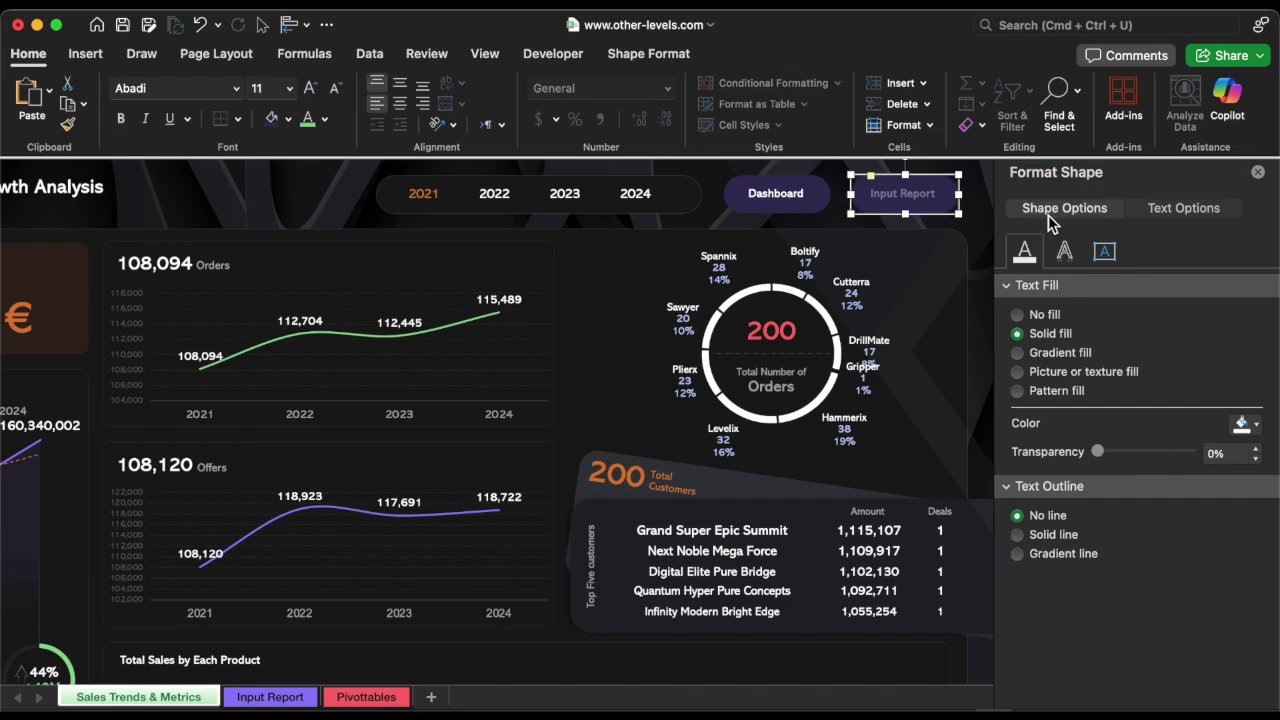
{"action": "left_click", "coordinate": [1050, 210]}
{"action": "left_click_drag", "start_coordinate": [1097, 451], "coordinate": [1142, 460]}
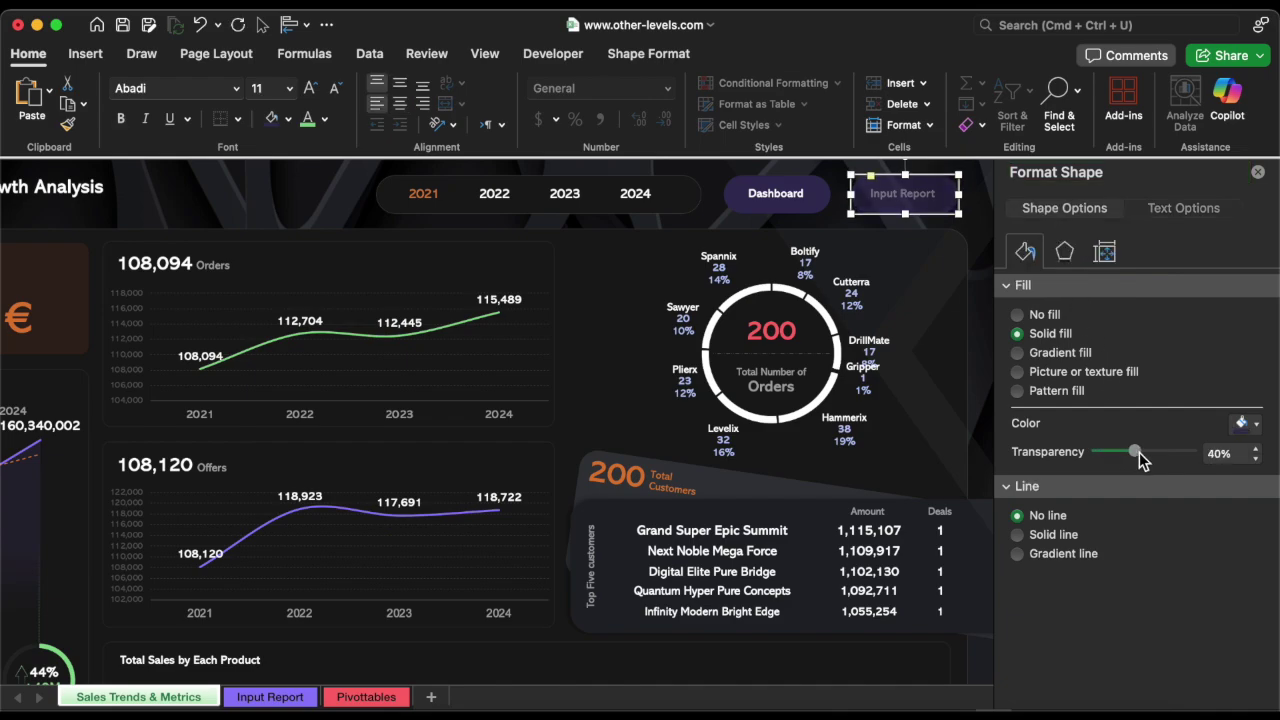
- Retarget the Input Report button's hyperlink to the Input Report sheet and update its ScreenTip
{"action": "right_click", "coordinate": [925, 215]}
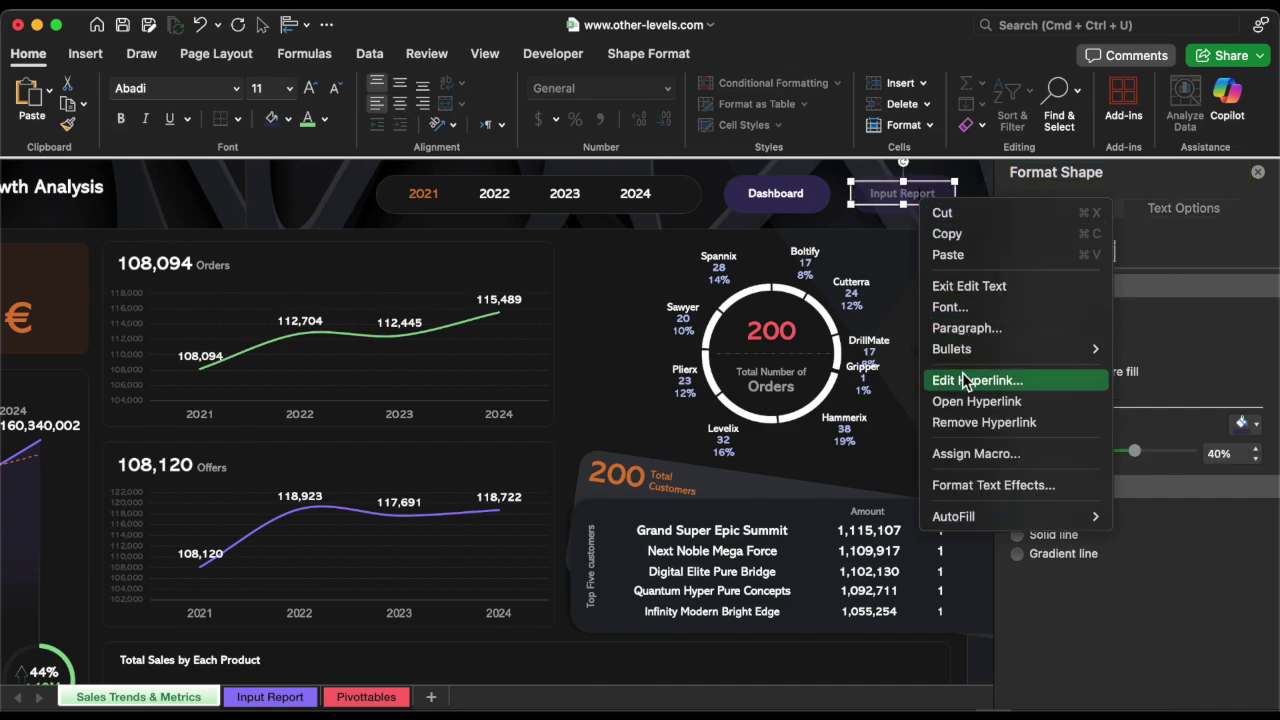
{"action": "left_click", "coordinate": [962, 373]}
{"action": "left_click", "coordinate": [505, 330]}
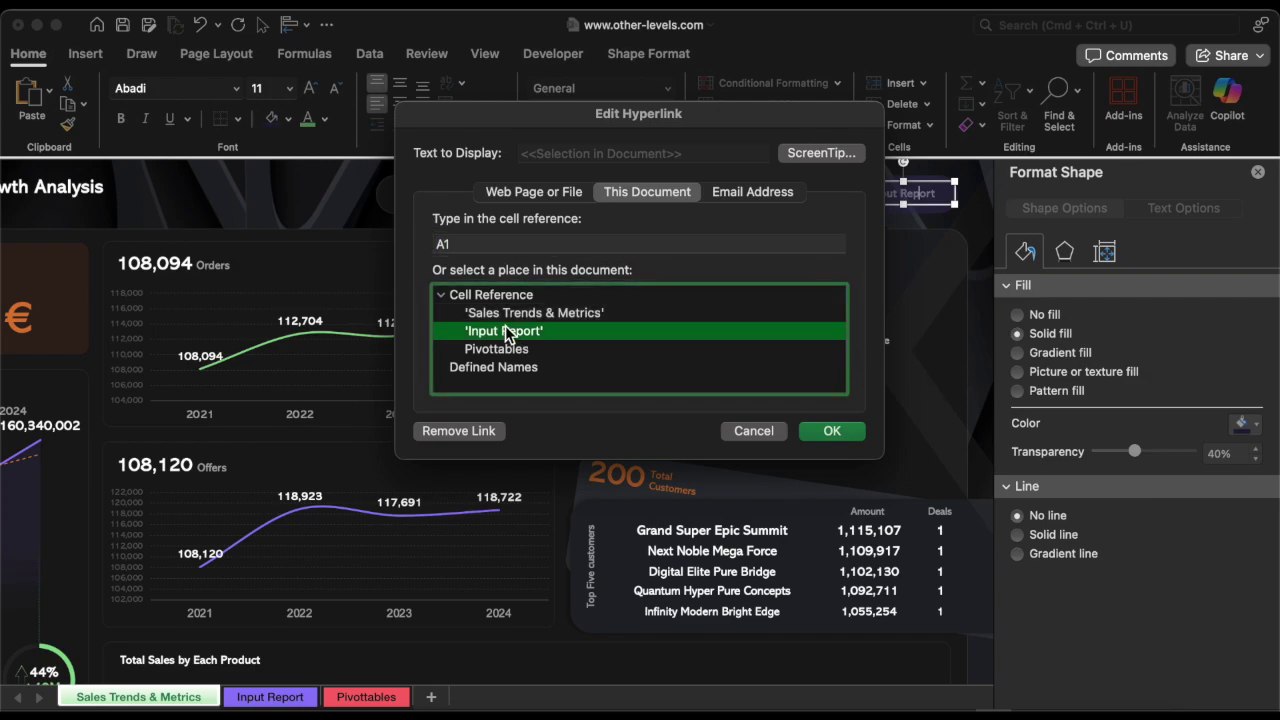
{"action": "left_click", "coordinate": [803, 155]}
{"action": "type", "text": "Input Report"}
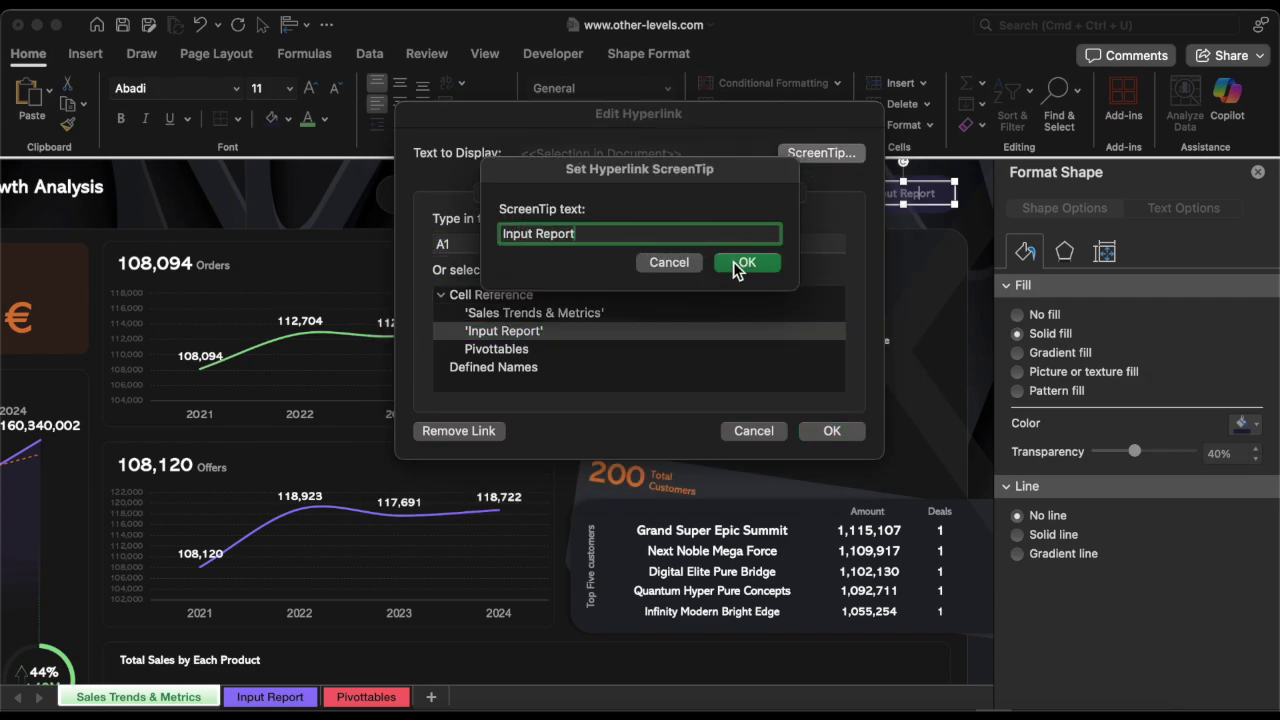
{"action": "left_click", "coordinate": [735, 262]}
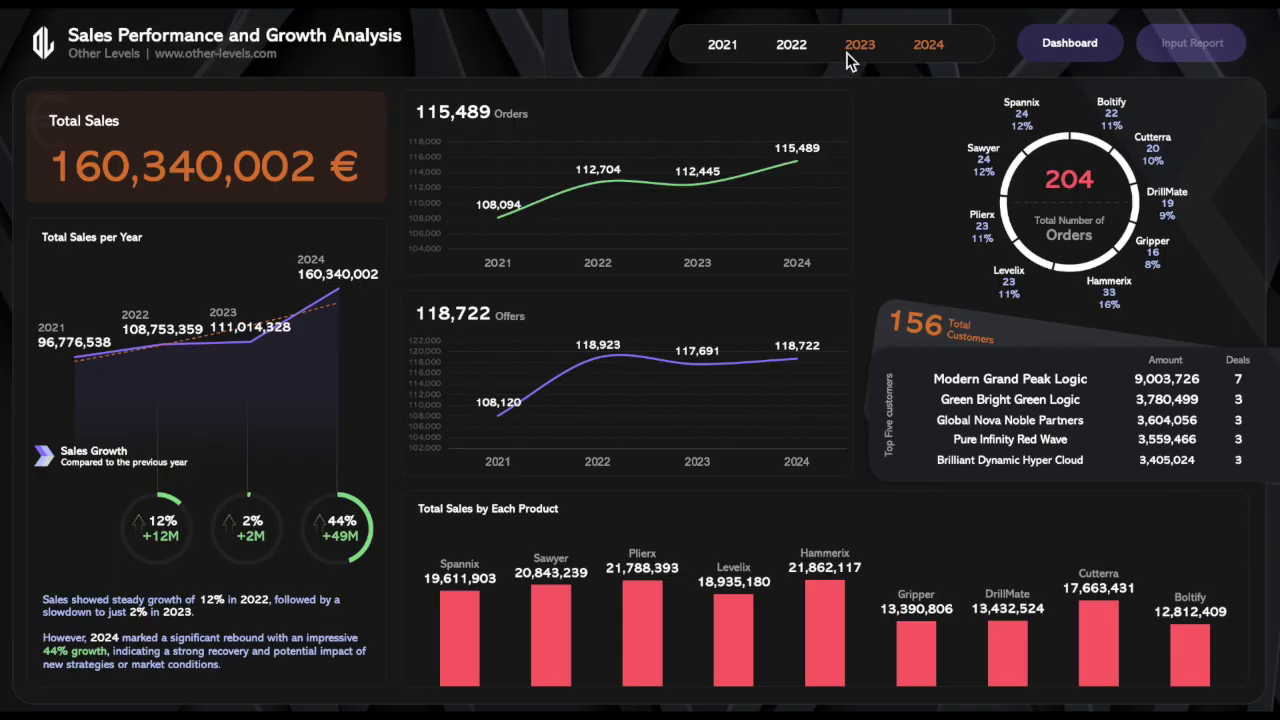
- Select 2022 in the Year slicer so Total Sales reads 108,753,359 €
{"action": "left_click", "coordinate": [792, 45]}
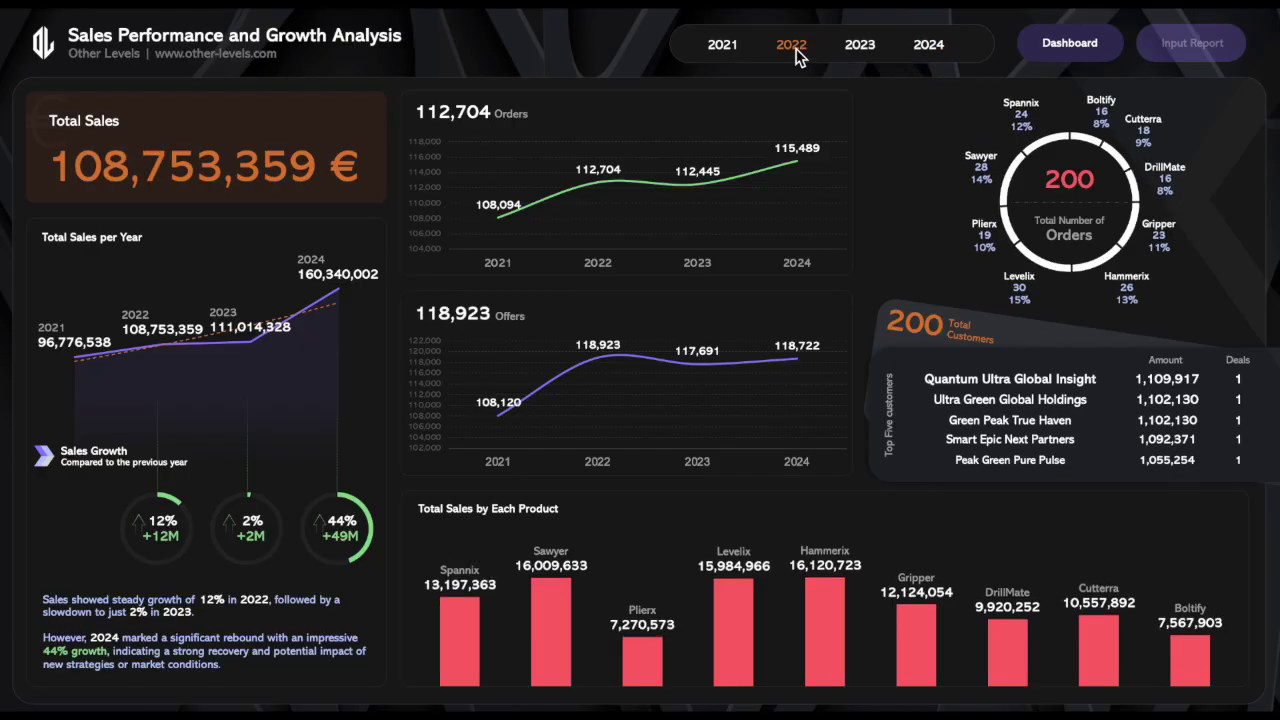